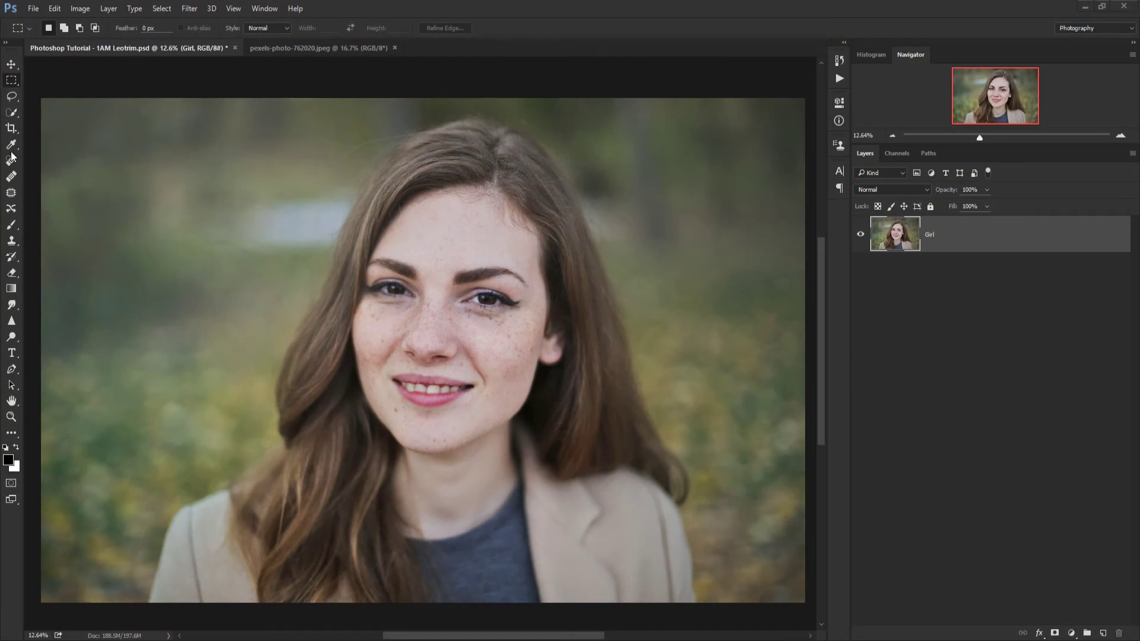
# - Heal the mole below the lip corner with the Spot Healing Brush
pyautogui.click(12, 160)
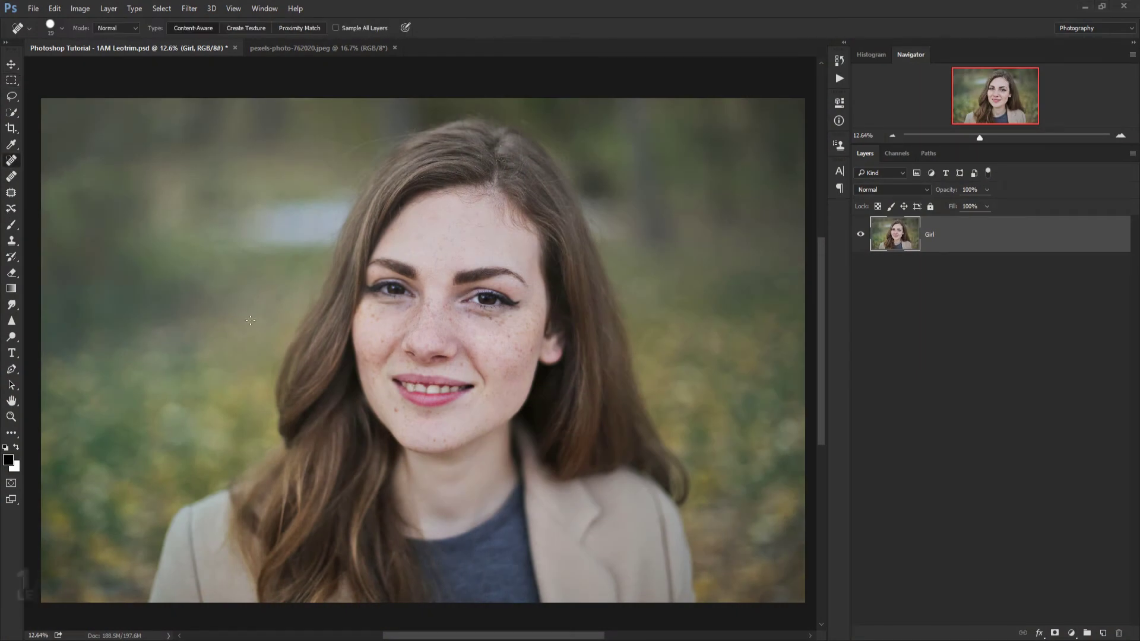
pyautogui.scroll(1, 421, 420)
pyautogui.scroll(2, 422, 420)
pyautogui.scroll(2, 422, 420)
pyautogui.scroll(2, 422, 421)
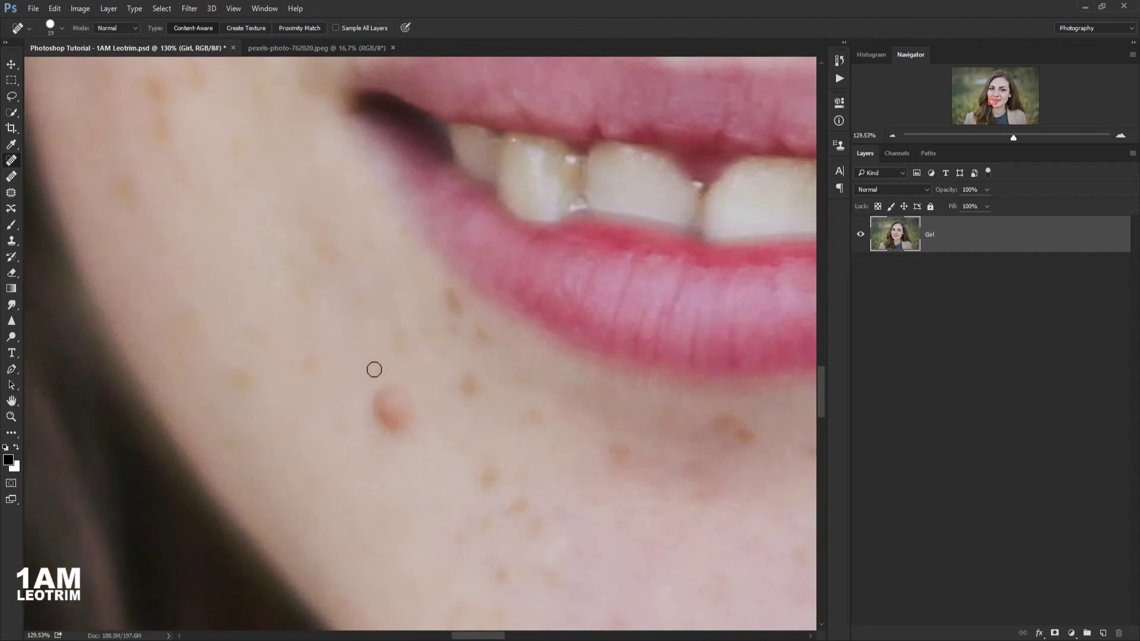
pyautogui.moveTo(369, 367)
pyautogui.mouseDown()
pyautogui.moveTo(415, 394)
pyautogui.moveTo(399, 410)
pyautogui.moveTo(430, 454)
pyautogui.mouseUp()
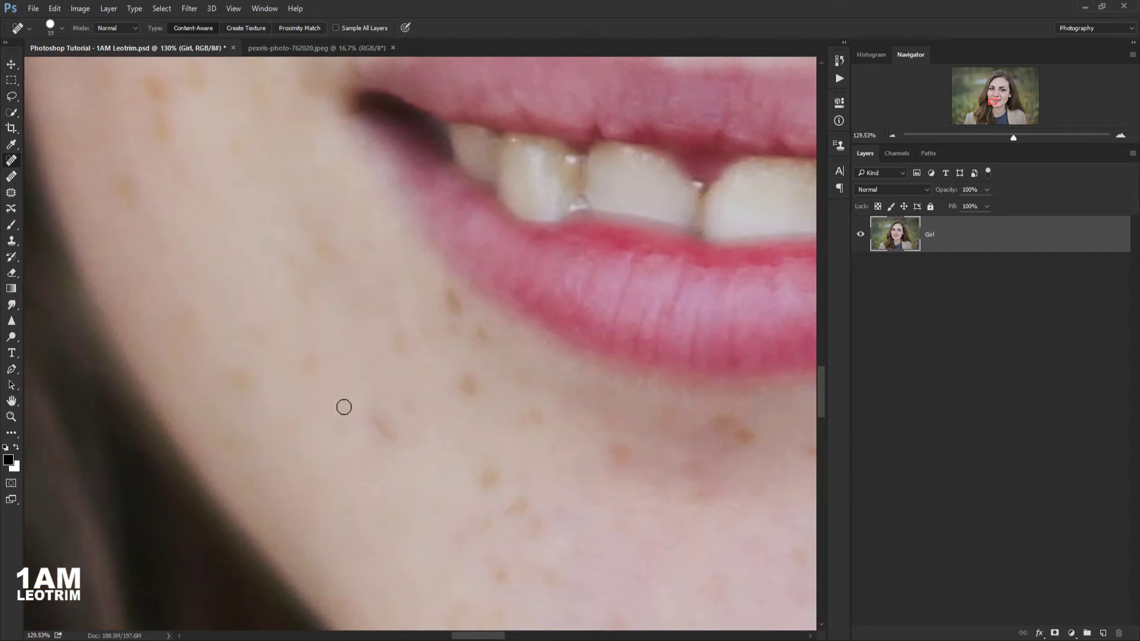
# - Heal the small blemish beside the lip, then review the mouth area
pyautogui.scroll(-1, 330, 394)
pyautogui.scroll(-3, 329, 395)
pyautogui.scroll(3, 333, 393)
pyautogui.scroll(2, 333, 393)
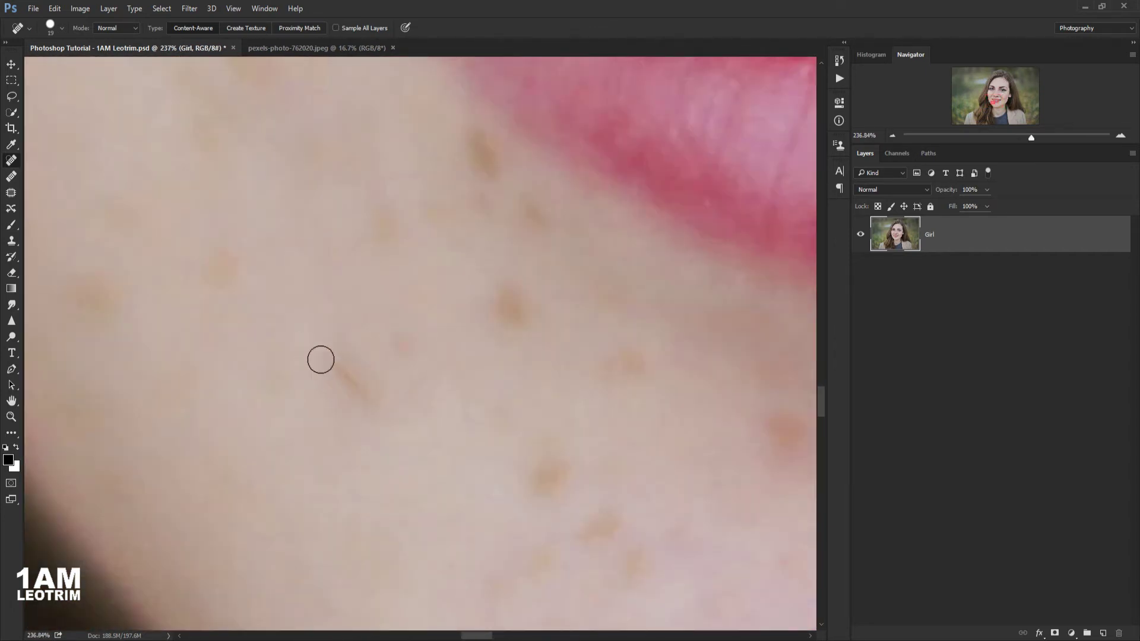
pyautogui.moveTo(293, 327); pyautogui.dragTo(361, 364)
pyautogui.scroll(-3, 374, 394)
pyautogui.scroll(-2, 289, 351)
pyautogui.scroll(-2, 289, 351)
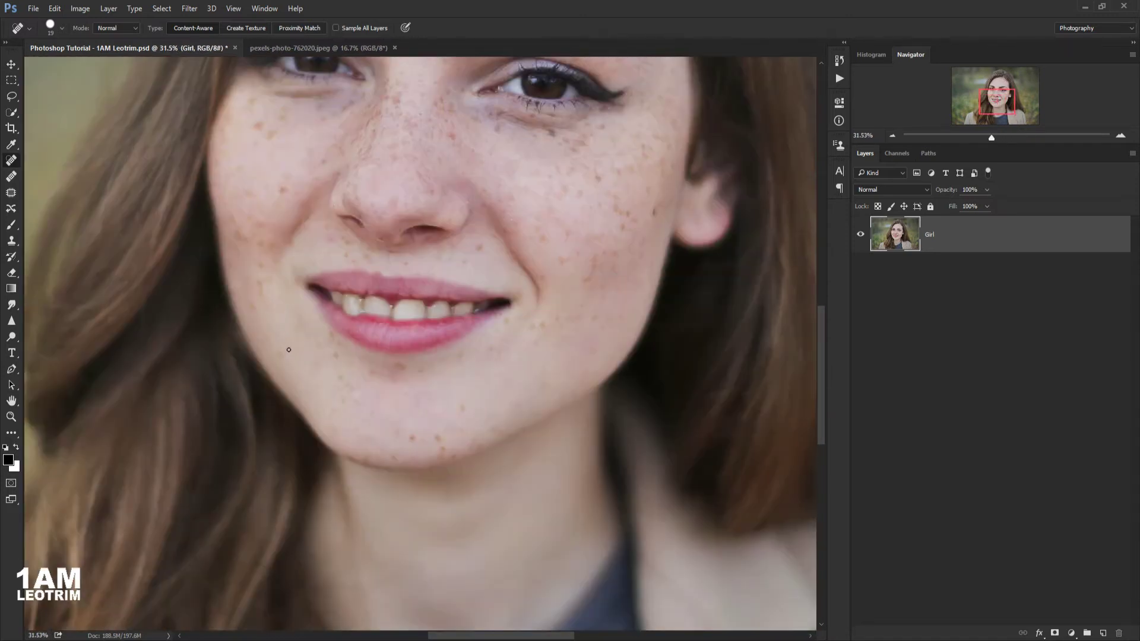
pyautogui.scroll(2, 360, 246)
pyautogui.scroll(2, 337, 273)
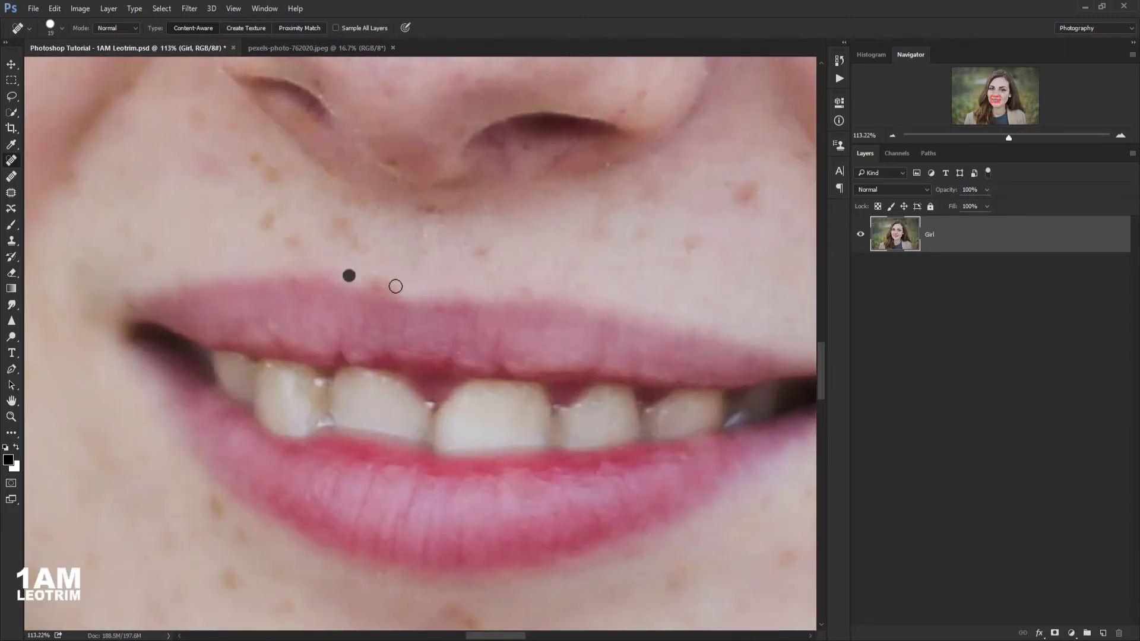
pyautogui.scroll(-2, 451, 310)
pyautogui.scroll(-2, 416, 345)
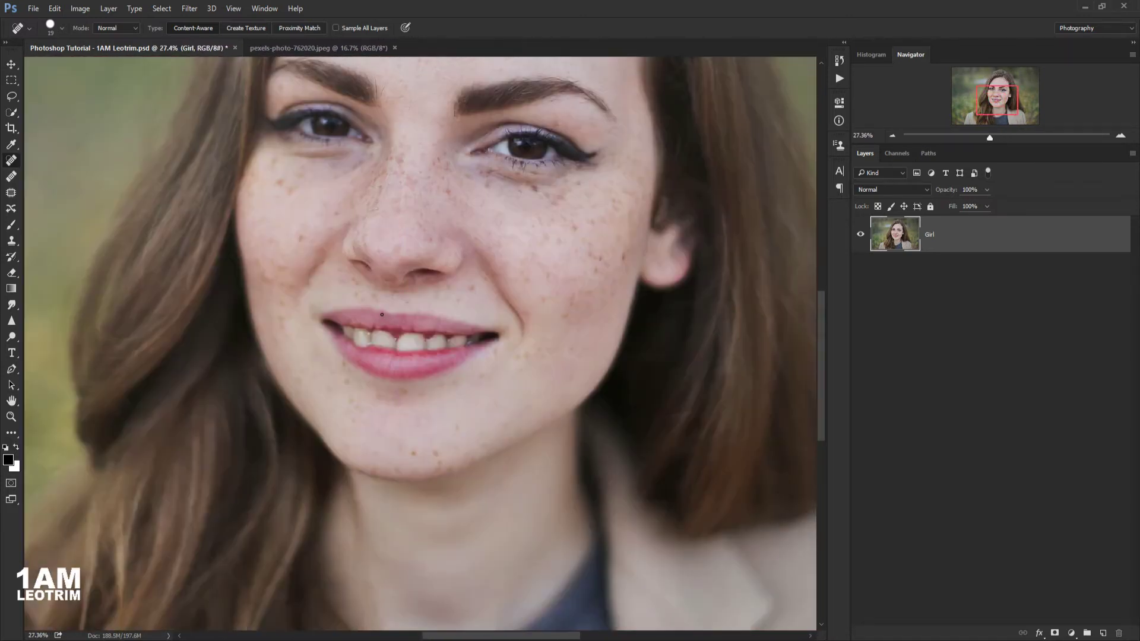
pyautogui.scroll(-1, 404, 366)
pyautogui.scroll(-1, 404, 366)
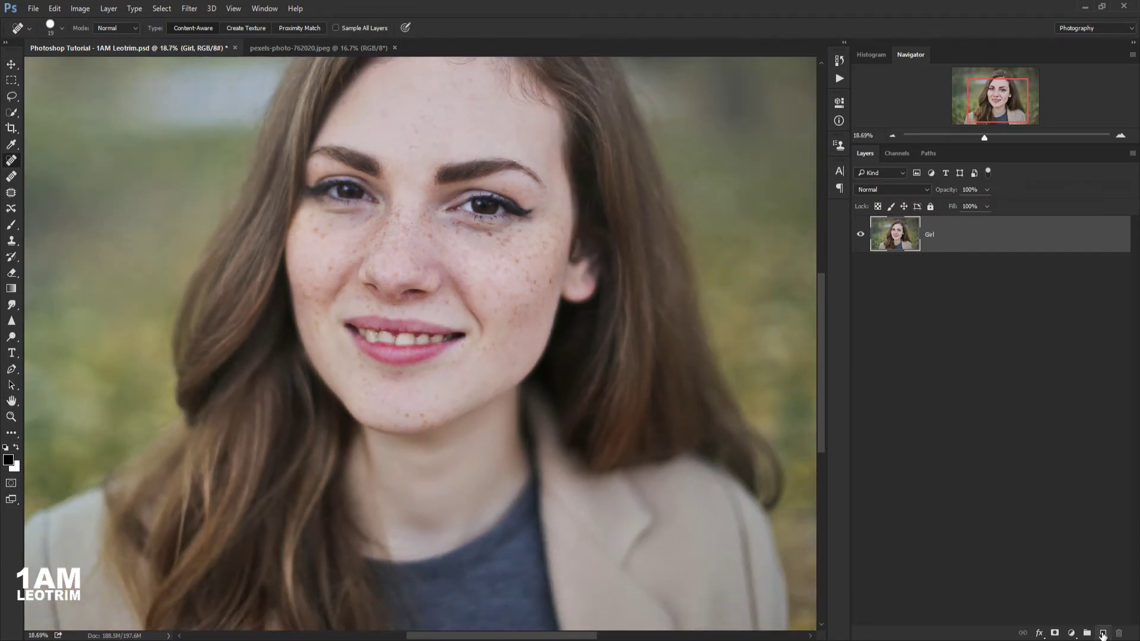
# - Add an empty layer above the photo named Clear face
pyautogui.click(1102, 634)
pyautogui.write('Clear face')
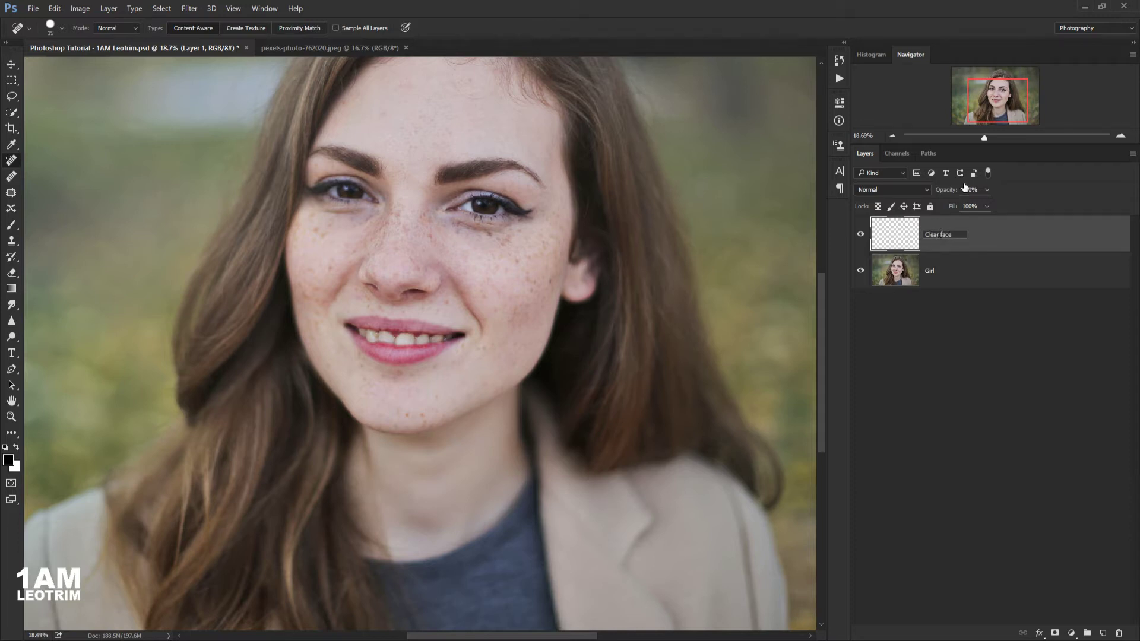
pyautogui.press('Return')
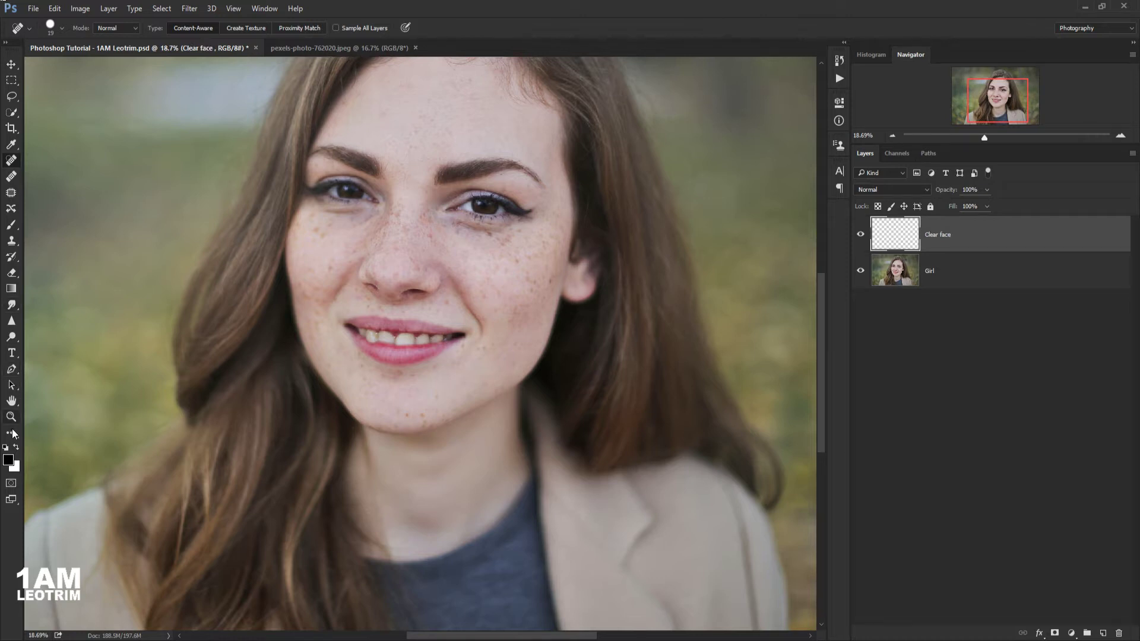
# - Set the Mixer Brush to 29% flow with Sample All Layers and a larger brush size
pyautogui.click(12, 432)
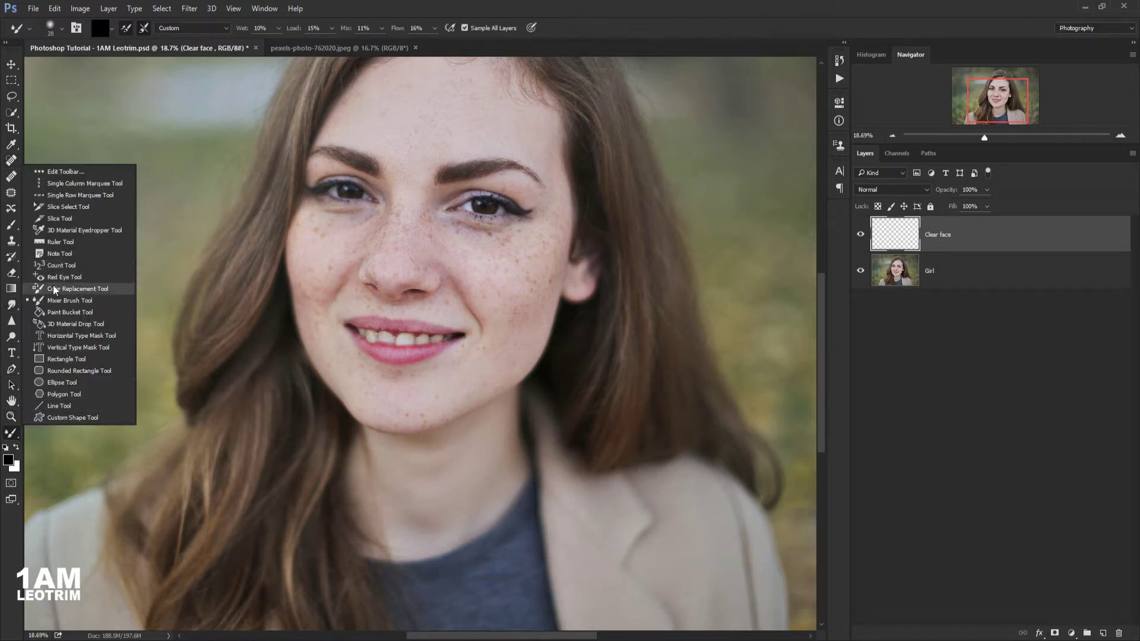
pyautogui.click(66, 301)
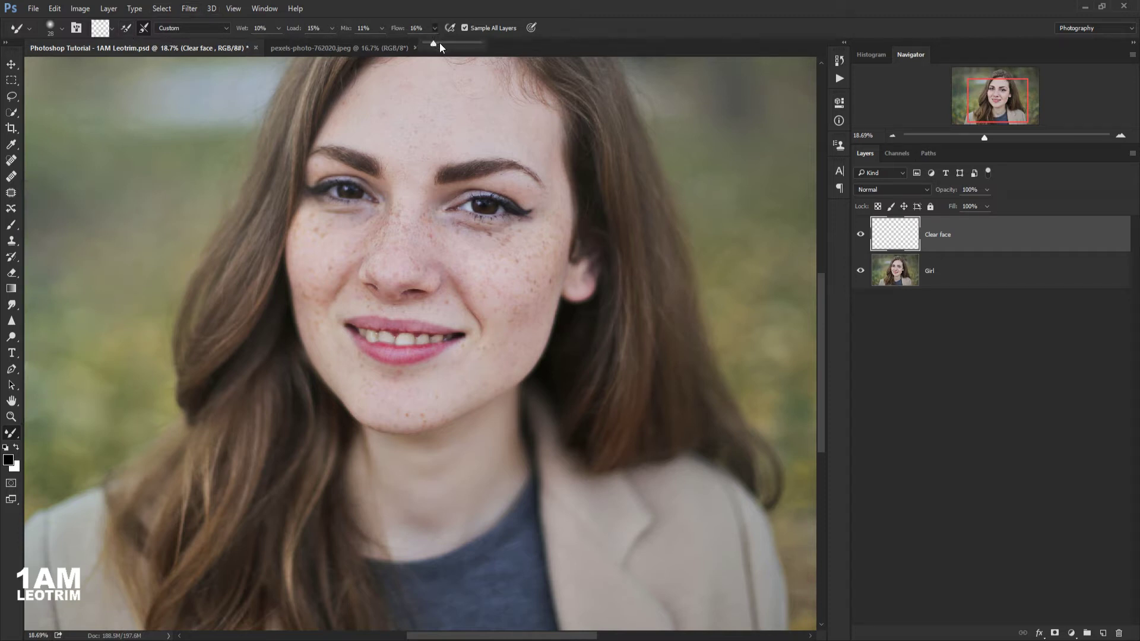
pyautogui.click(401, 8)
pyautogui.scroll(2, 438, 155)
pyautogui.moveTo(987, 138); pyautogui.dragTo(991, 137)
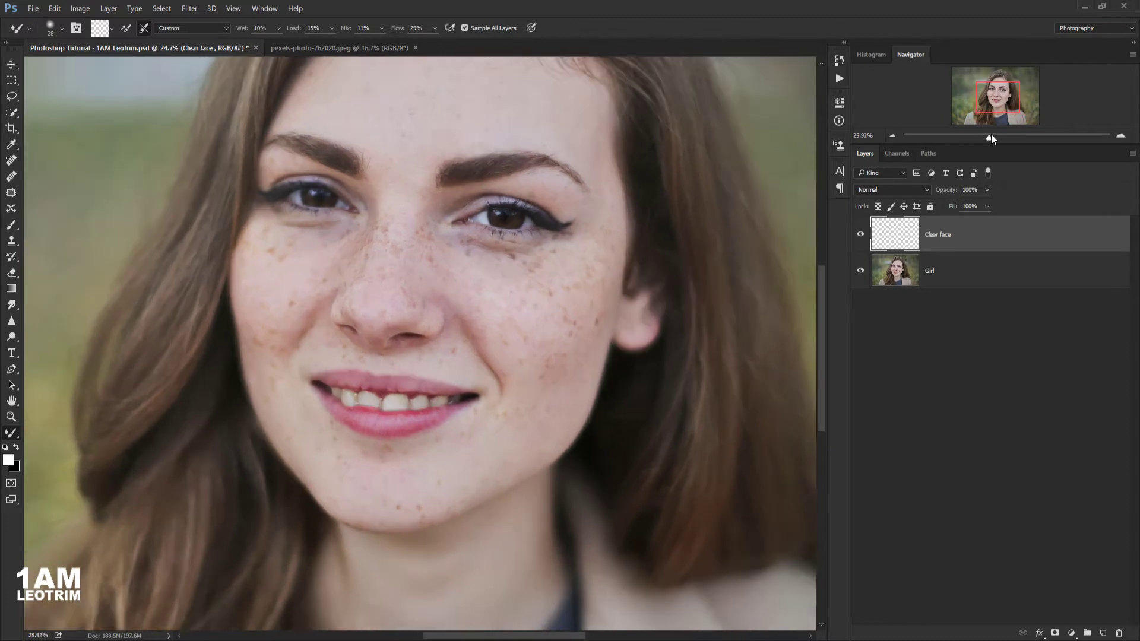
pyautogui.click(54, 30)
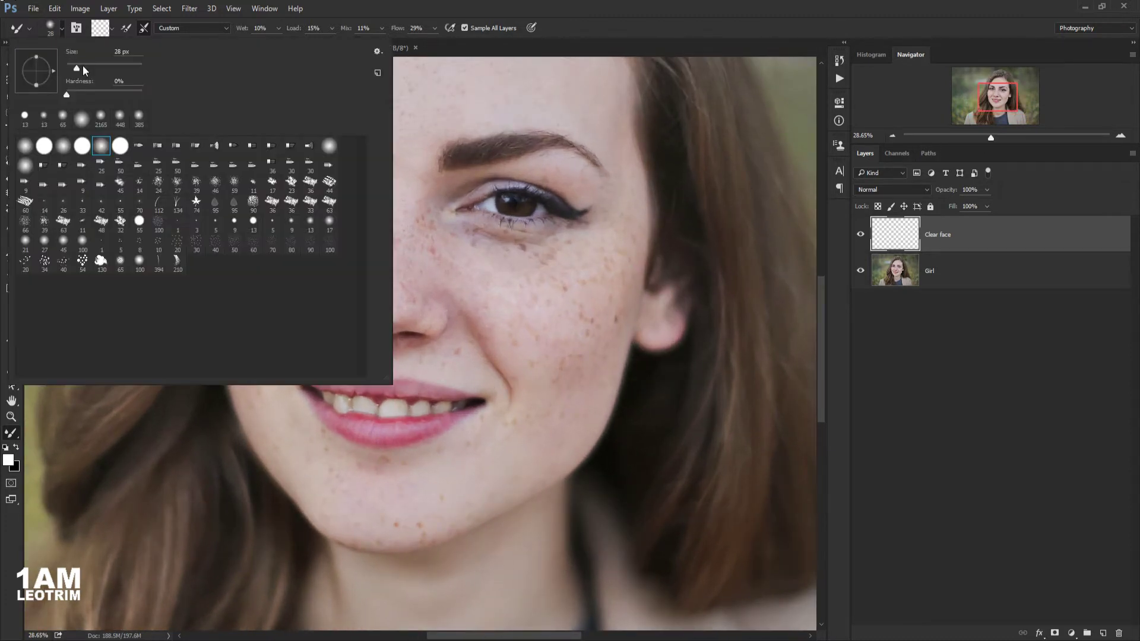
pyautogui.moveTo(83, 66); pyautogui.dragTo(92, 68)
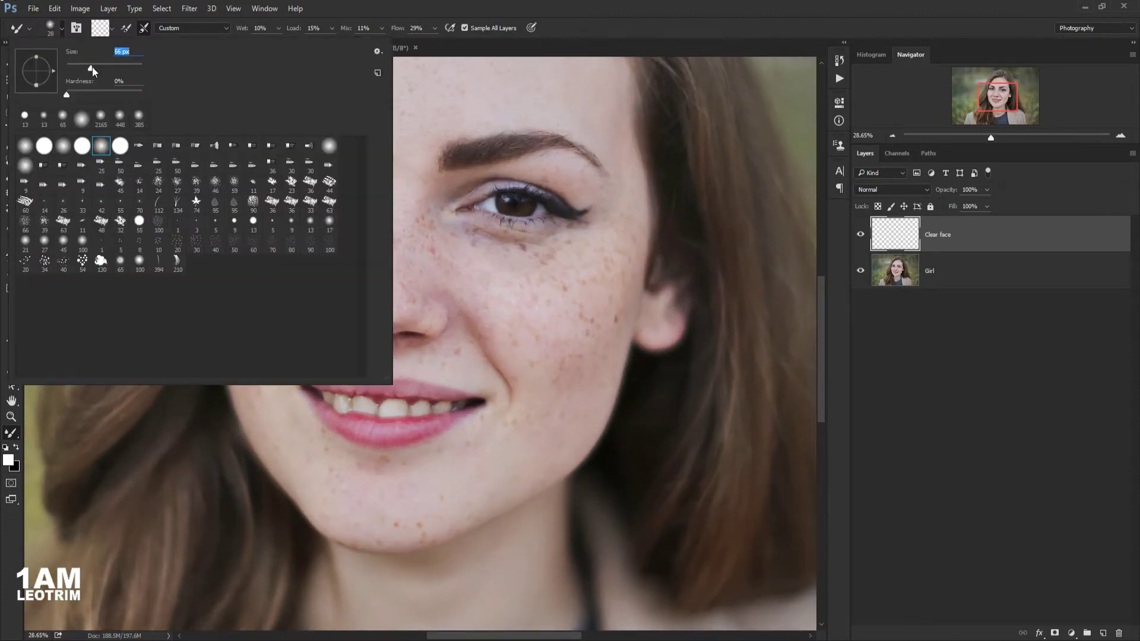
pyautogui.click(824, 293)
pyautogui.moveTo(822, 287); pyautogui.dragTo(818, 259)
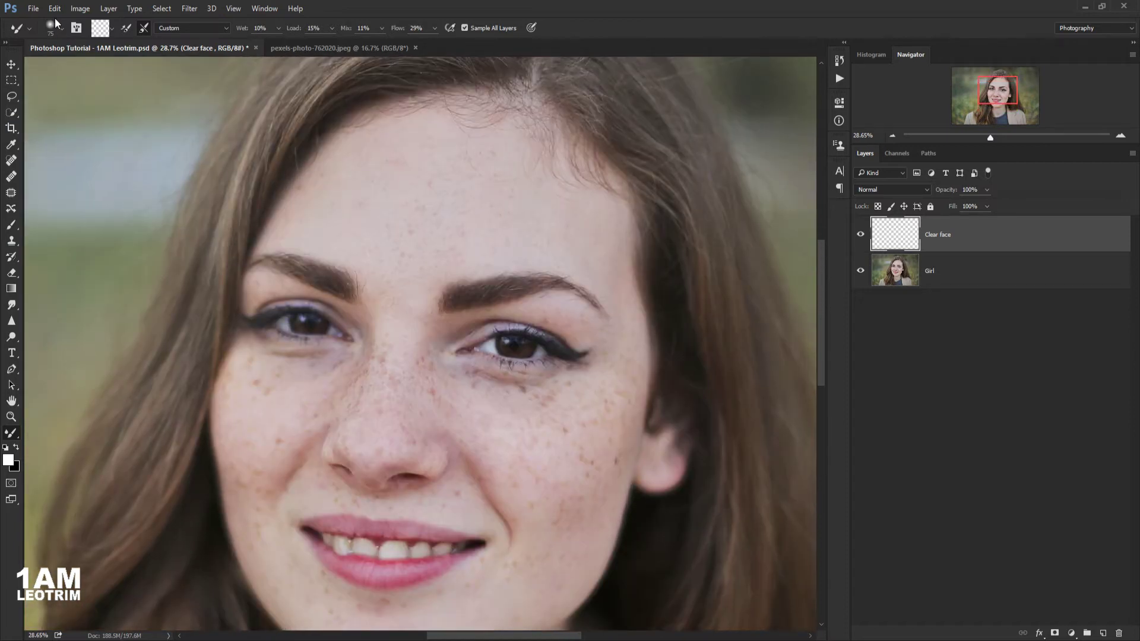
pyautogui.click(57, 27)
# - Smooth the forehead skin and blend away a spot on the upper forehead
pyautogui.press('Return')
pyautogui.scroll(5, 439, 142)
pyautogui.scroll(2, 436, 166)
pyautogui.scroll(2, 386, 190)
pyautogui.moveTo(364, 189)
pyautogui.mouseDown()
pyautogui.moveTo(427, 242)
pyautogui.moveTo(458, 319)
pyautogui.moveTo(516, 326)
pyautogui.moveTo(481, 295)
pyautogui.moveTo(331, 247)
pyautogui.moveTo(260, 196)
pyautogui.mouseUp()
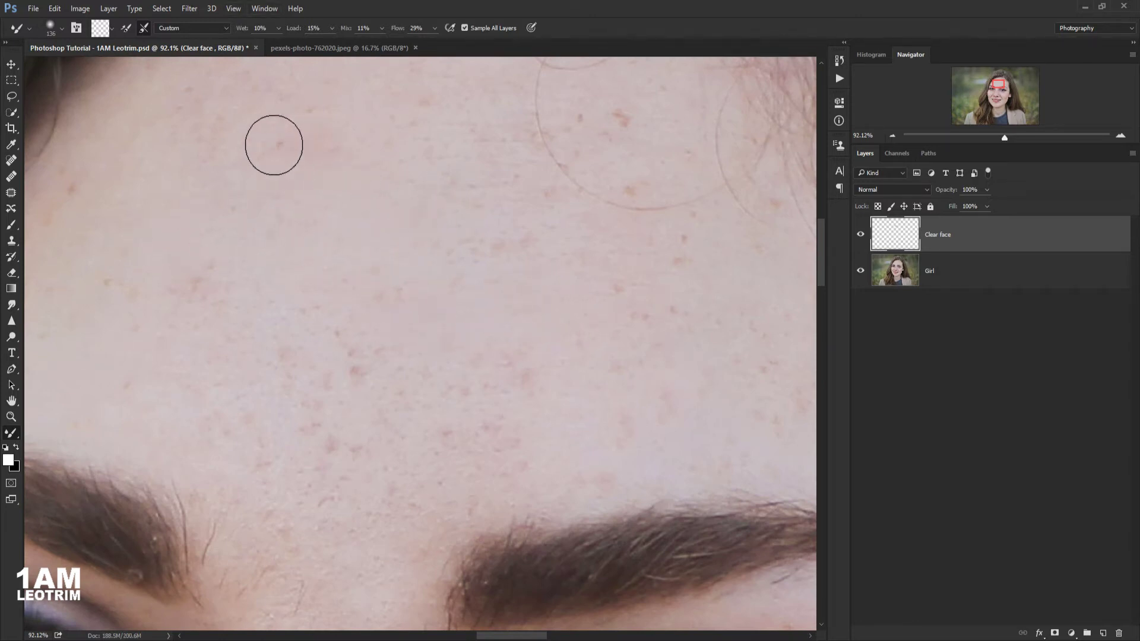
pyautogui.moveTo(275, 143)
pyautogui.mouseDown()
pyautogui.moveTo(303, 145)
pyautogui.moveTo(237, 155)
pyautogui.mouseUp()
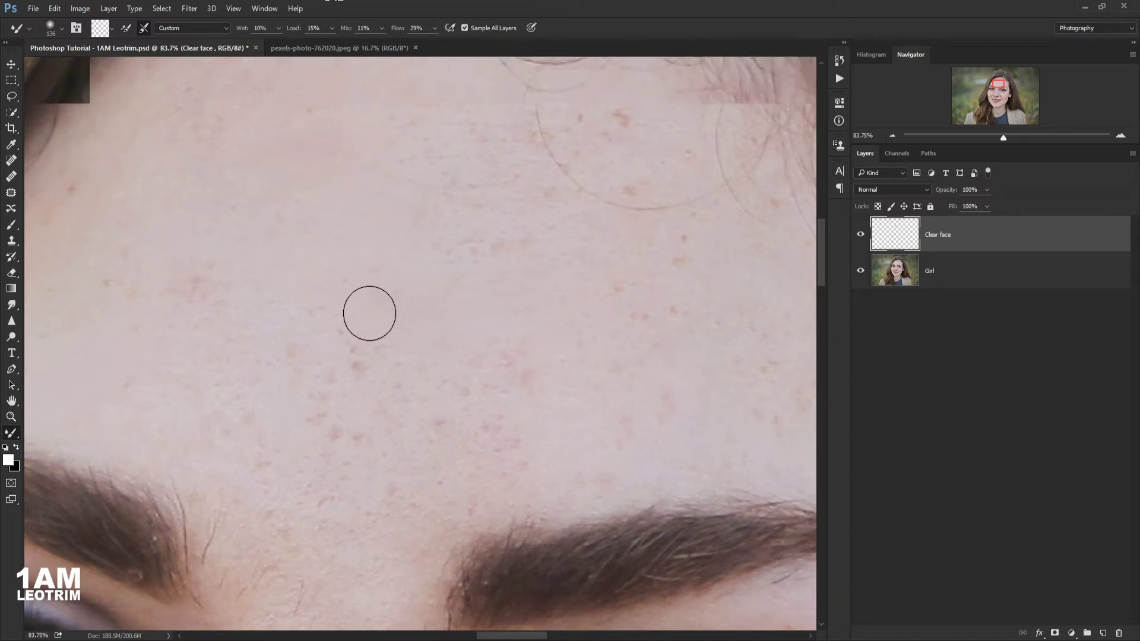
pyautogui.scroll(-2, 370, 311)
pyautogui.scroll(3, 361, 359)
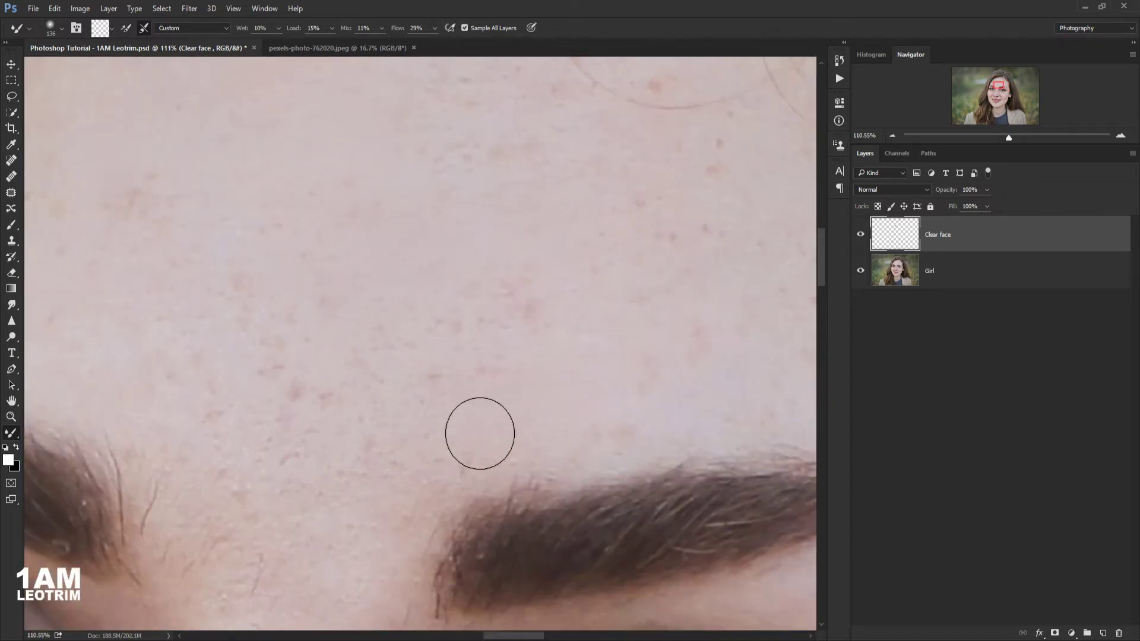
# - Smooth the forehead above the brows and across its full width
pyautogui.moveTo(636, 408)
pyautogui.mouseDown()
pyautogui.moveTo(558, 316)
pyautogui.moveTo(649, 287)
pyautogui.moveTo(565, 190)
pyautogui.moveTo(605, 237)
pyautogui.moveTo(297, 421)
pyautogui.mouseUp()
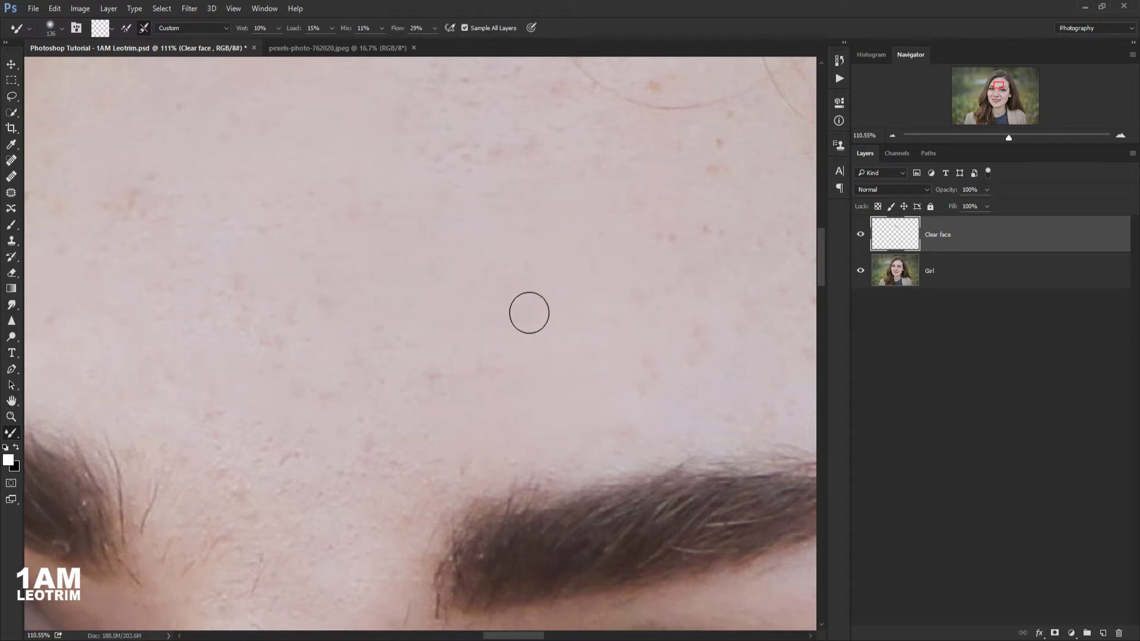
pyautogui.scroll(-2, 527, 311)
pyautogui.scroll(1, 366, 272)
pyautogui.moveTo(220, 256)
pyautogui.mouseDown()
pyautogui.moveTo(443, 331)
pyautogui.moveTo(117, 199)
pyautogui.mouseUp()
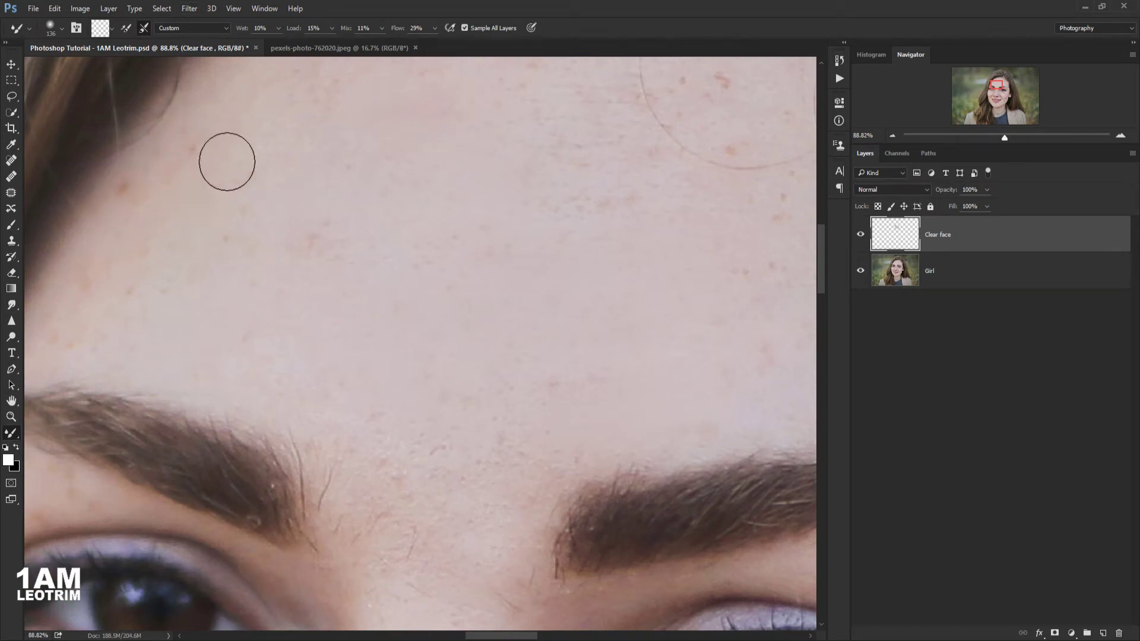
pyautogui.moveTo(195, 152); pyautogui.dragTo(602, 194)
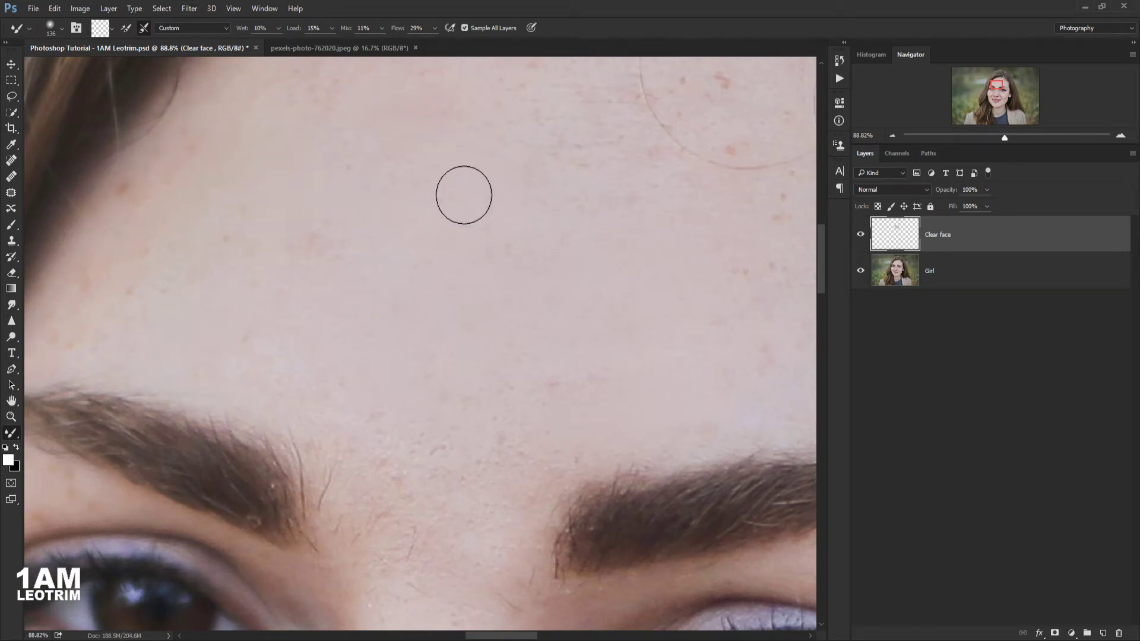
pyautogui.scroll(-2, 361, 454)
pyautogui.scroll(2, 361, 453)
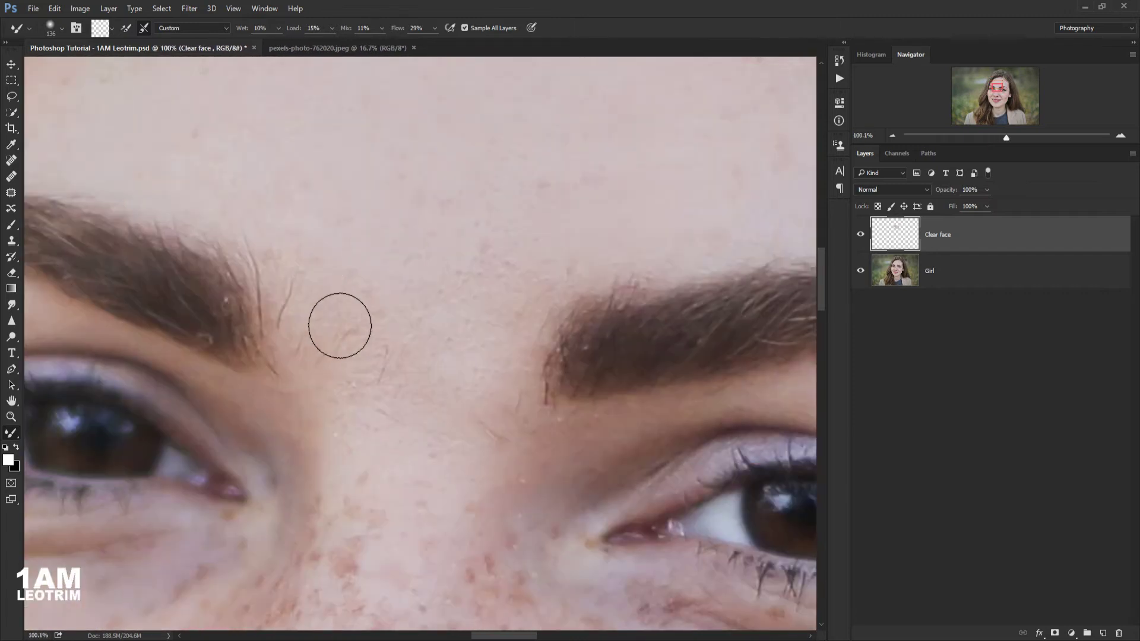
# - Smooth the skin between the brows and the upper left forehead
pyautogui.moveTo(451, 388)
pyautogui.mouseDown()
pyautogui.moveTo(494, 447)
pyautogui.moveTo(479, 412)
pyautogui.moveTo(486, 402)
pyautogui.moveTo(474, 424)
pyautogui.mouseUp()
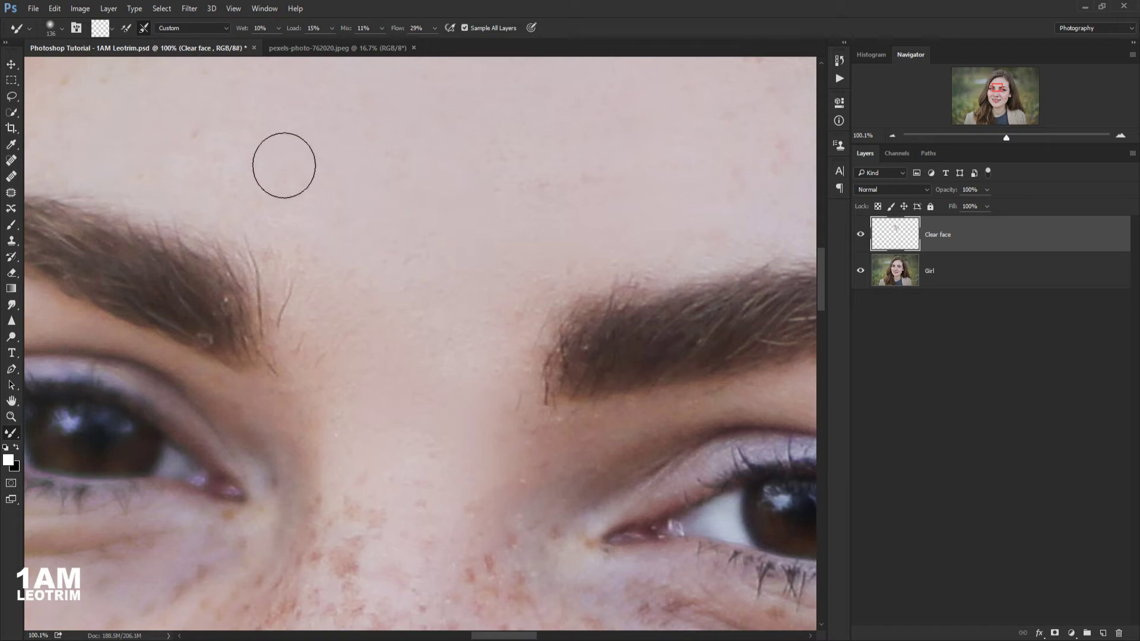
pyautogui.moveTo(367, 260); pyautogui.dragTo(175, 122)
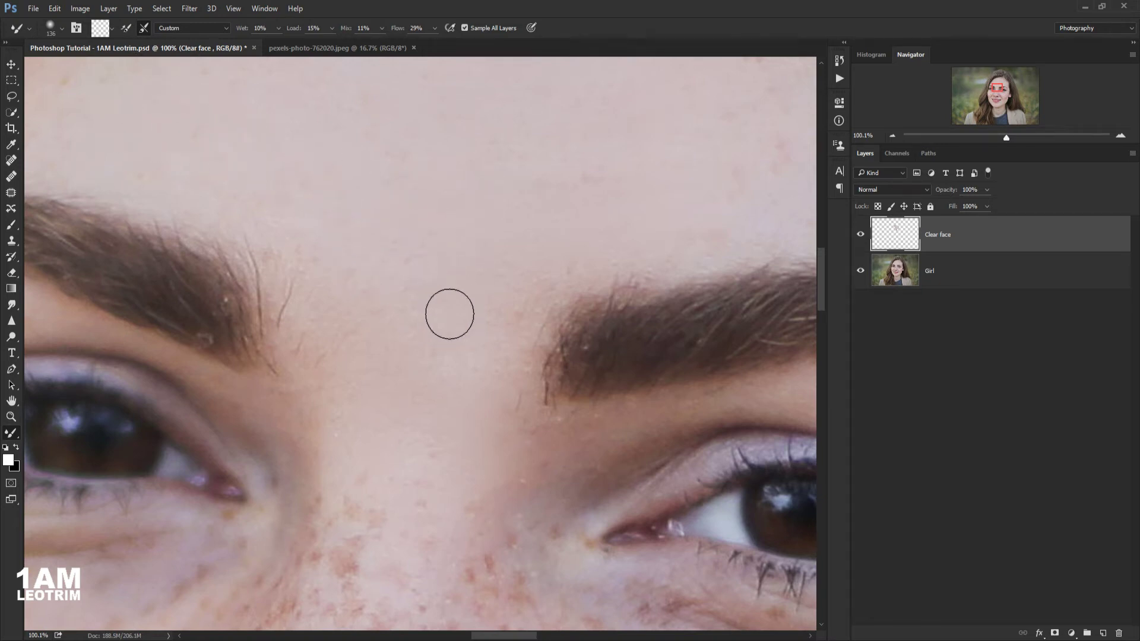
pyautogui.scroll(-3, 448, 313)
pyautogui.scroll(1, 715, 247)
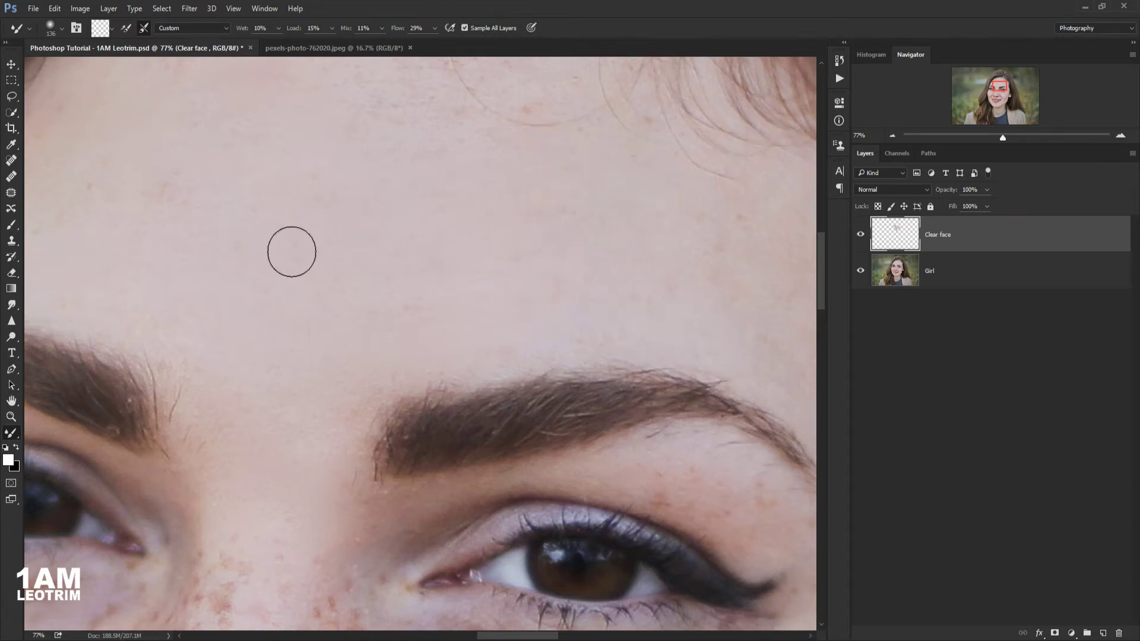
pyautogui.scroll(-4, 344, 176)
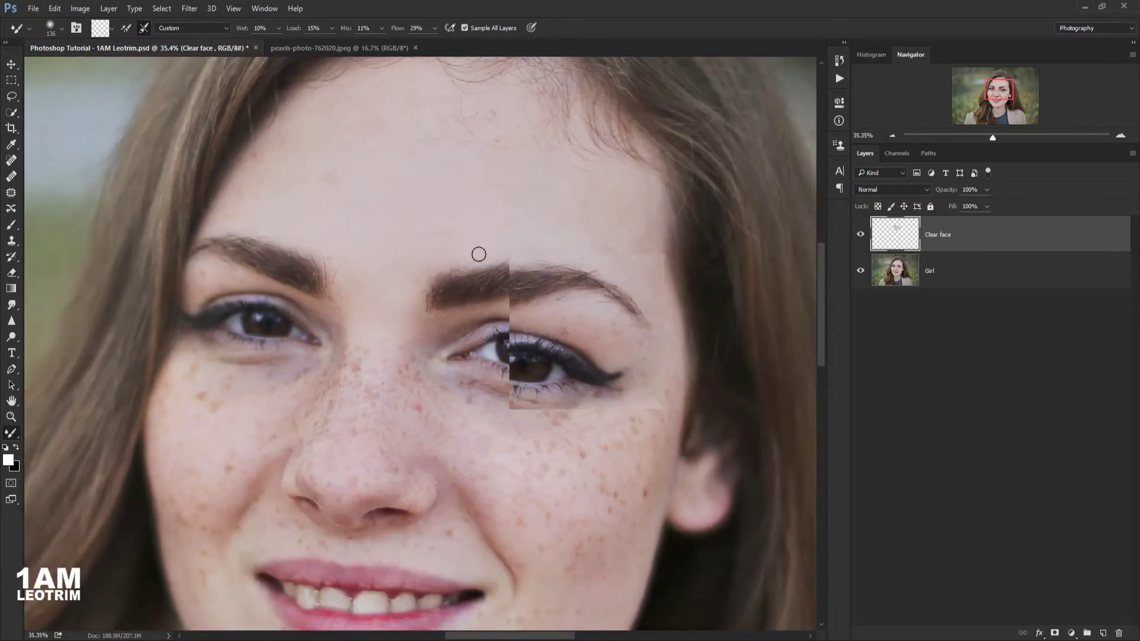
# - Blend the freckles along the nose bridge and lower nose on Clear face
pyautogui.scroll(2, 417, 334)
pyautogui.scroll(-2, 338, 282)
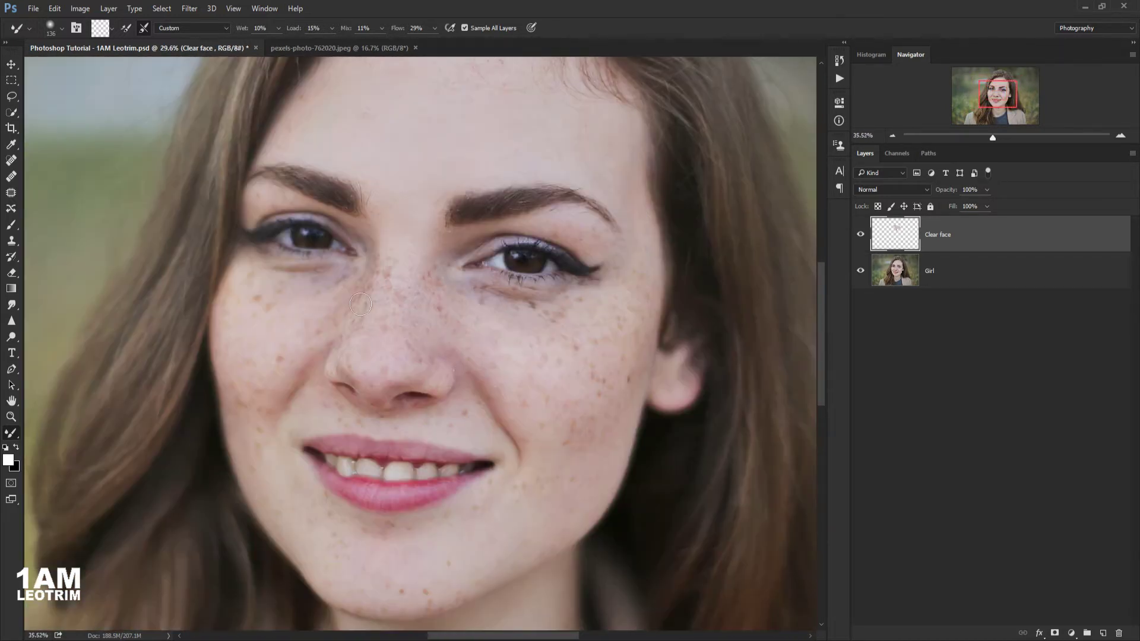
pyautogui.scroll(2, 339, 282)
pyautogui.scroll(2, 428, 285)
pyautogui.moveTo(428, 286)
pyautogui.mouseDown()
pyautogui.moveTo(405, 300)
pyautogui.moveTo(435, 242)
pyautogui.mouseUp()
pyautogui.moveTo(486, 396)
pyautogui.mouseDown()
pyautogui.moveTo(465, 407)
pyautogui.moveTo(488, 295)
pyautogui.moveTo(515, 387)
pyautogui.moveTo(534, 288)
pyautogui.moveTo(565, 310)
pyautogui.moveTo(497, 127)
pyautogui.moveTo(501, 152)
pyautogui.moveTo(455, 240)
pyautogui.mouseUp()
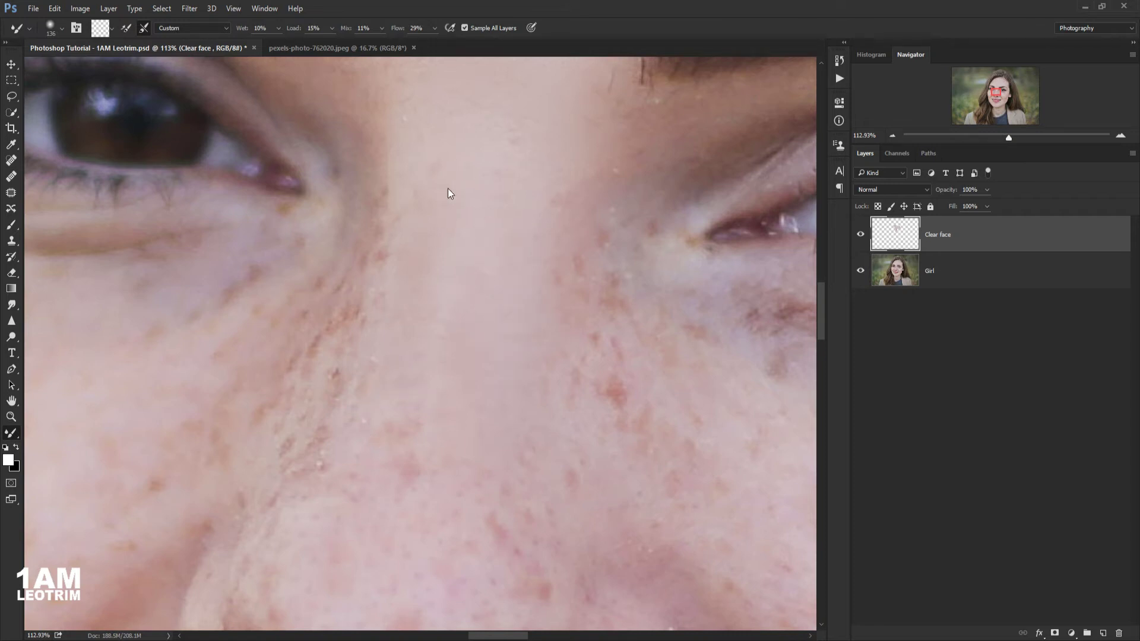
pyautogui.scroll(-3, 448, 188)
pyautogui.scroll(2, 461, 425)
pyautogui.moveTo(399, 365)
pyautogui.mouseDown()
pyautogui.moveTo(428, 422)
pyautogui.moveTo(529, 461)
pyautogui.moveTo(501, 384)
pyautogui.moveTo(446, 324)
pyautogui.mouseUp()
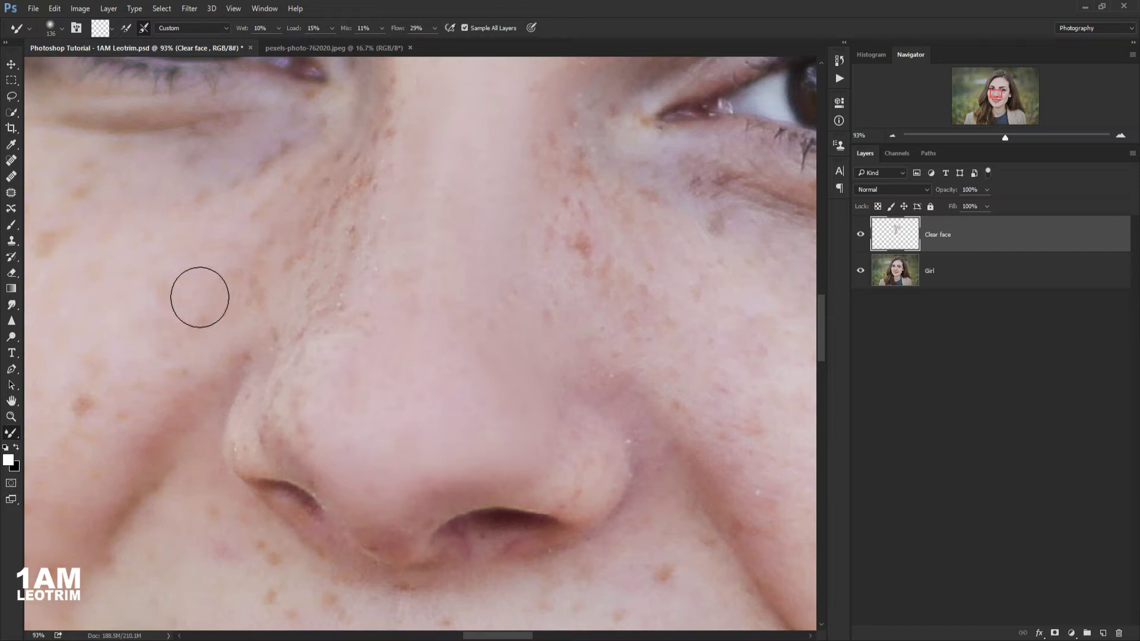
pyautogui.scroll(-3, 330, 252)
pyautogui.scroll(3, 331, 252)
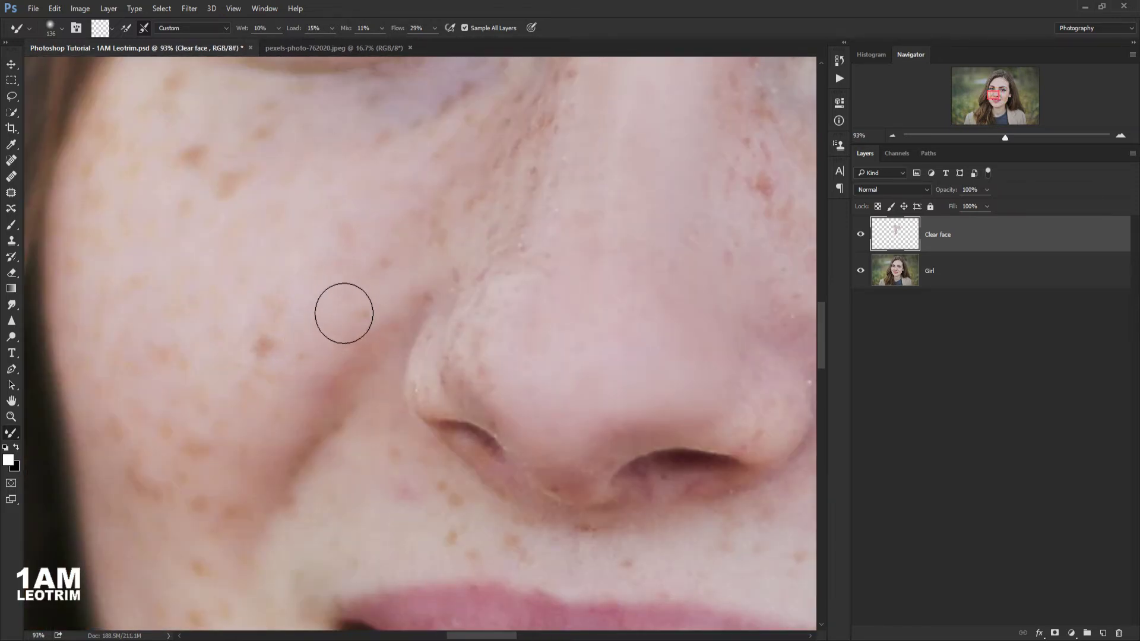
# - Smooth the cheek skin beside the nose and the lower cheek freckles
pyautogui.moveTo(341, 245)
pyautogui.mouseDown()
pyautogui.moveTo(308, 283)
pyautogui.moveTo(176, 206)
pyautogui.mouseUp()
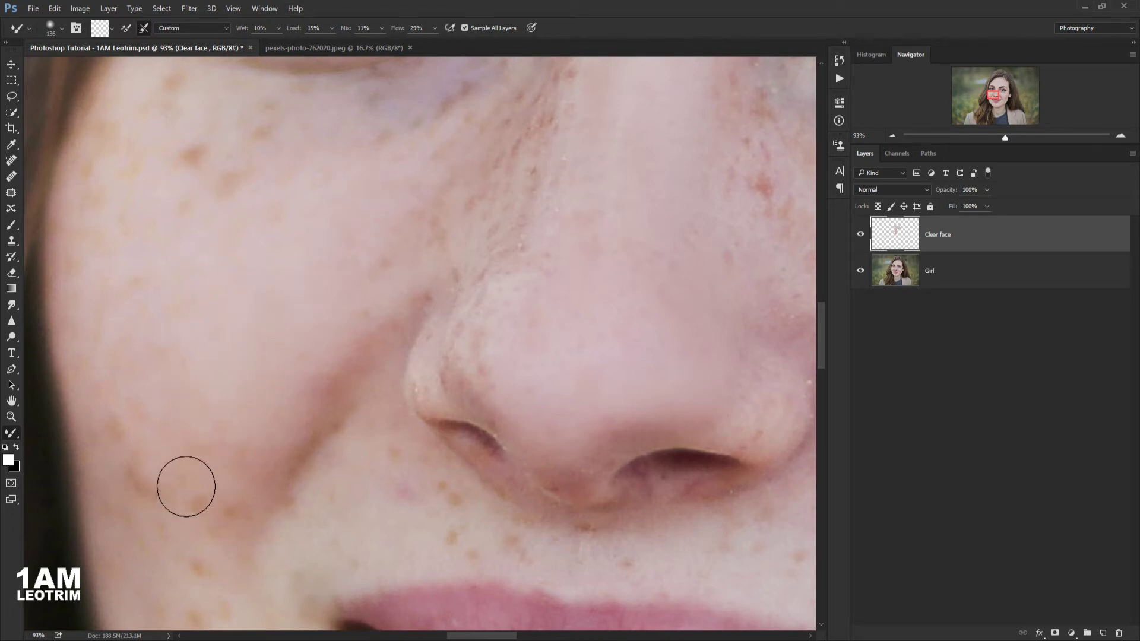
pyautogui.moveTo(184, 484)
pyautogui.mouseDown()
pyautogui.moveTo(146, 491)
pyautogui.moveTo(138, 475)
pyautogui.mouseUp()
pyautogui.moveTo(226, 527); pyautogui.dragTo(216, 550)
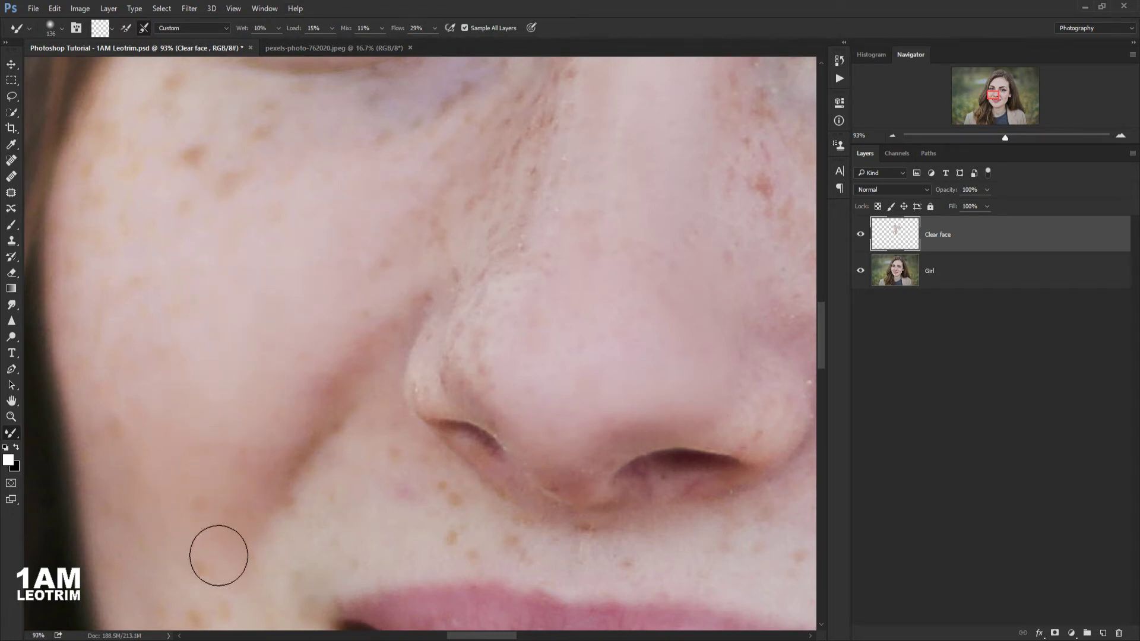
pyautogui.scroll(-5, 300, 348)
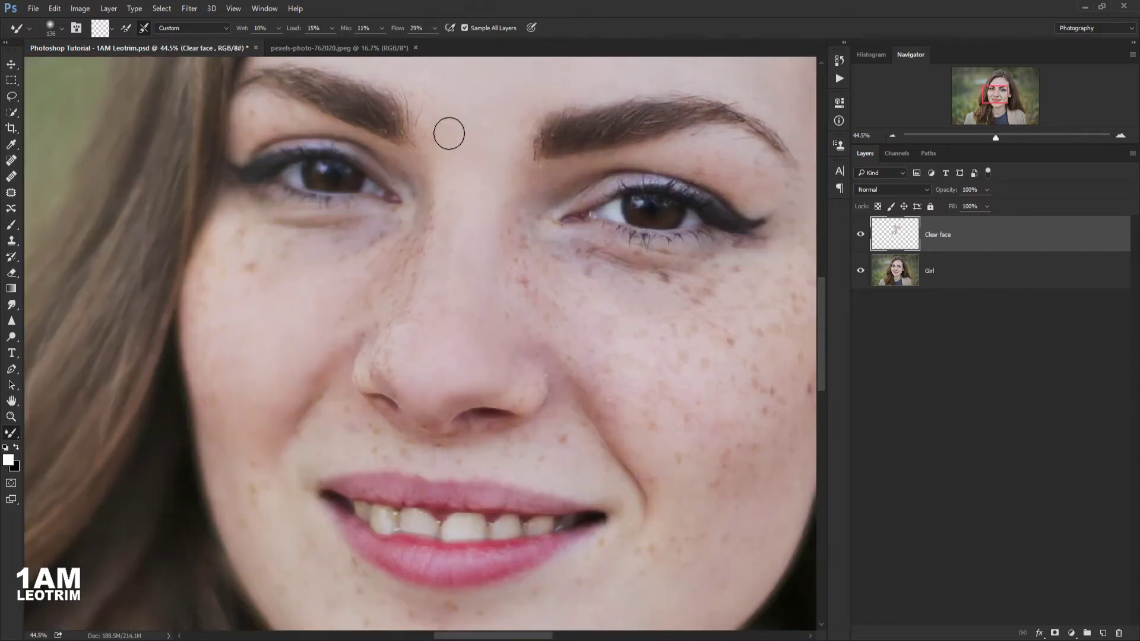
pyautogui.scroll(5, 309, 316)
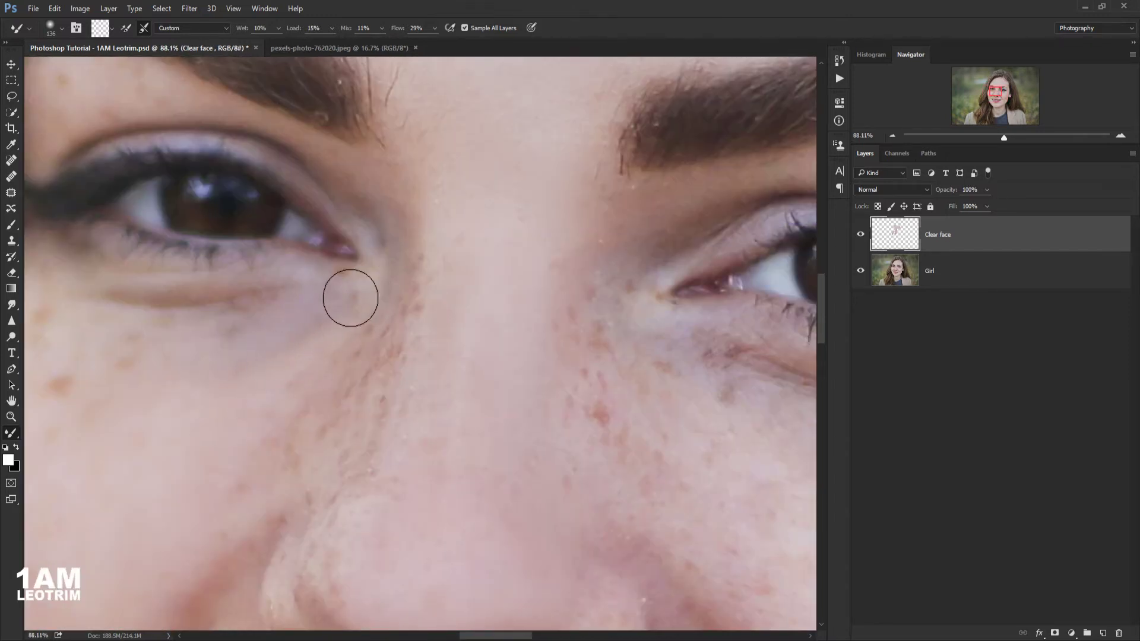
pyautogui.scroll(-5, 250, 321)
pyautogui.scroll(5, 332, 261)
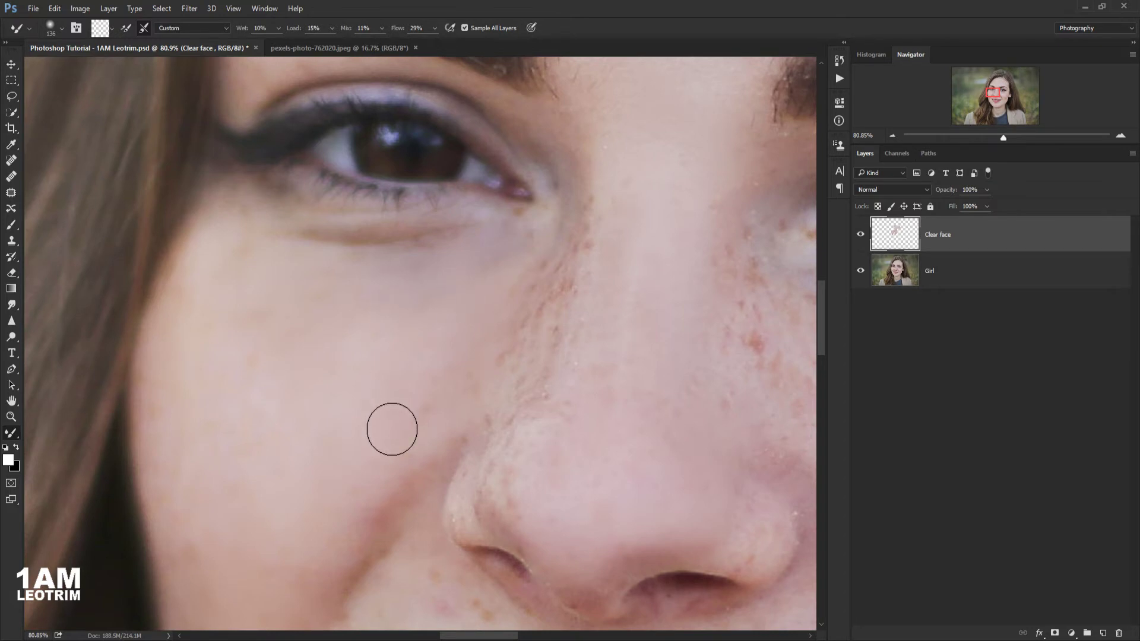
pyautogui.scroll(-5, 387, 257)
pyautogui.scroll(5, 336, 405)
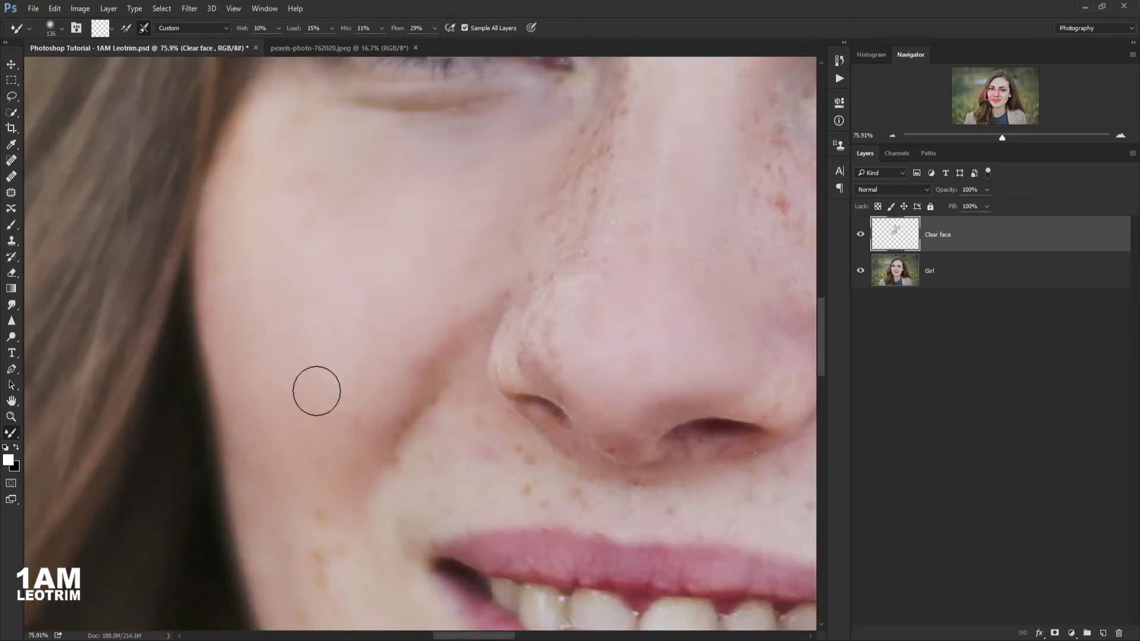
pyautogui.scroll(-4, 290, 364)
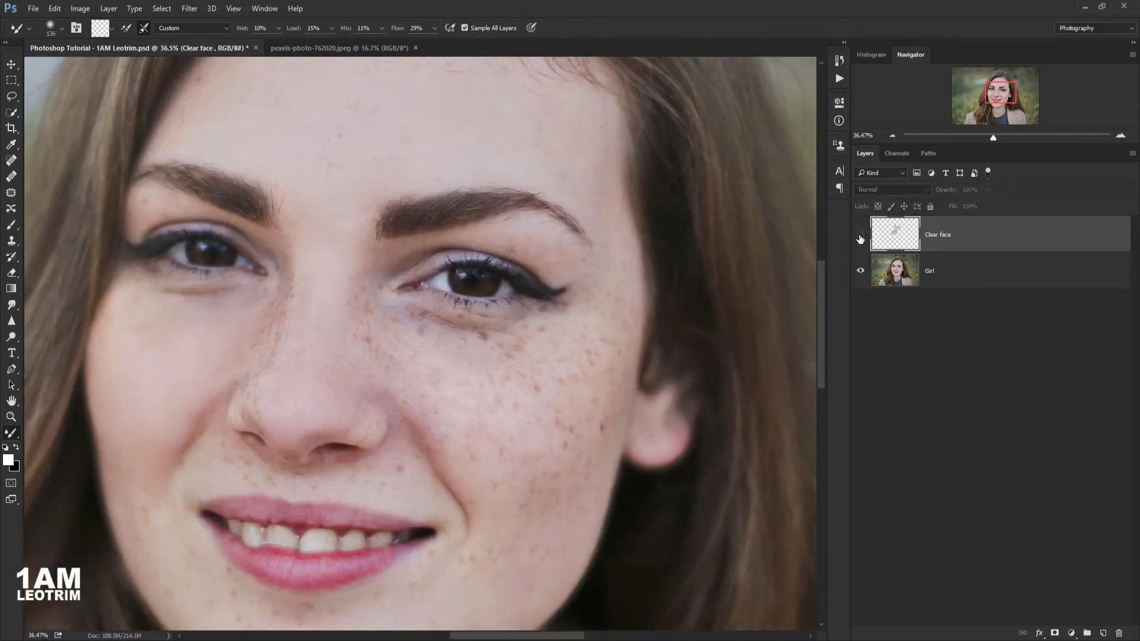
# - Enlarge the Mixer Brush size in the brush preset picker
pyautogui.scroll(-1, 415, 387)
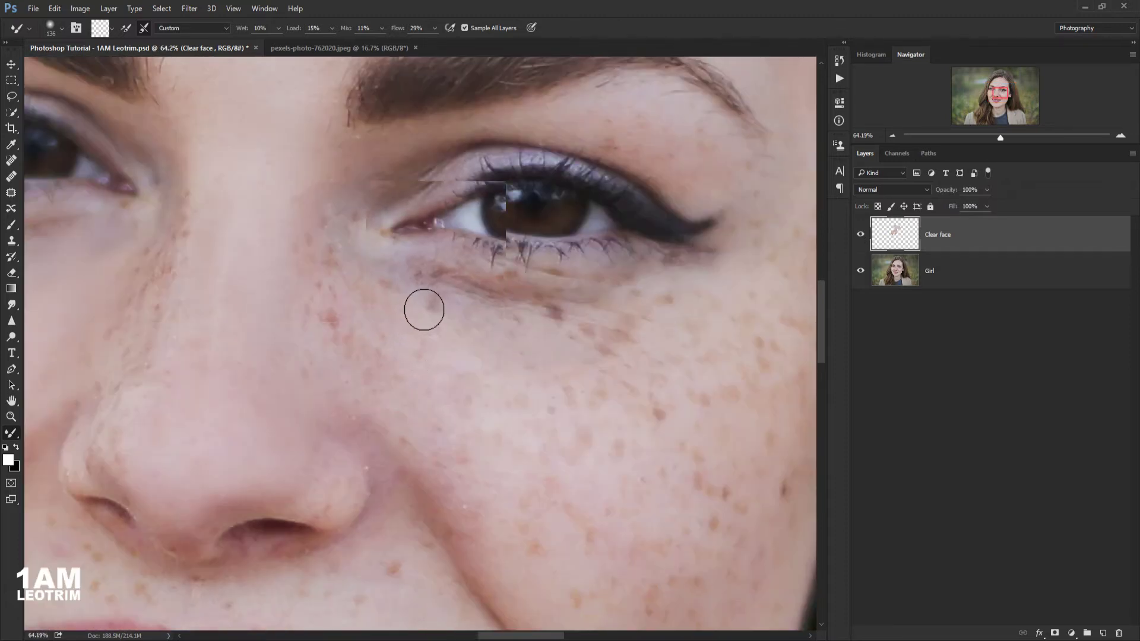
pyautogui.scroll(3, 606, 306)
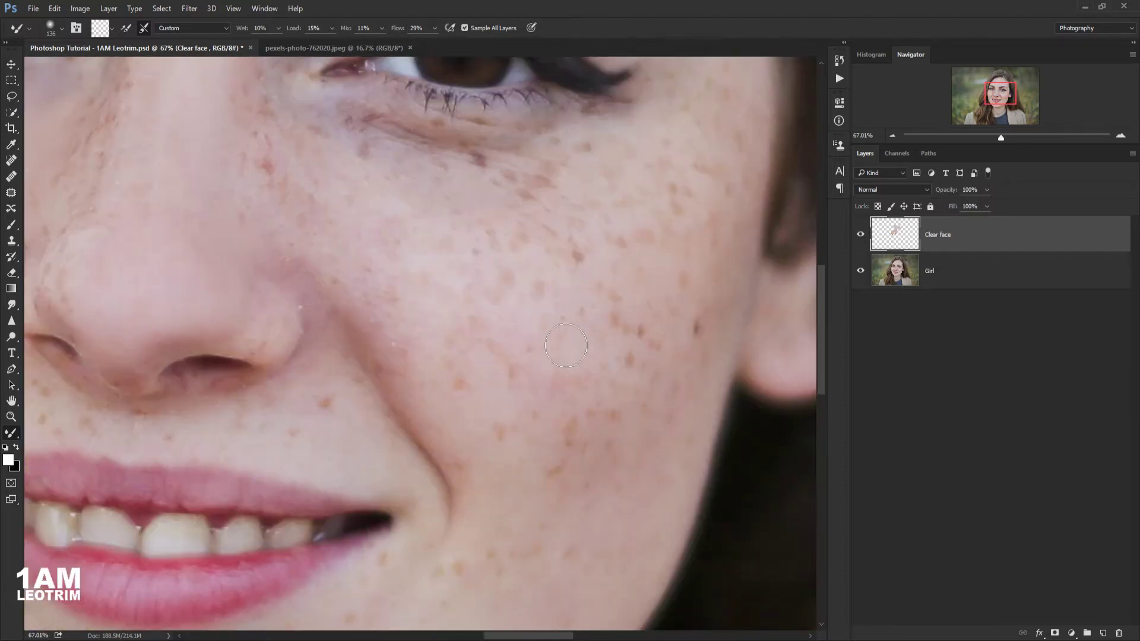
pyautogui.click(50, 28)
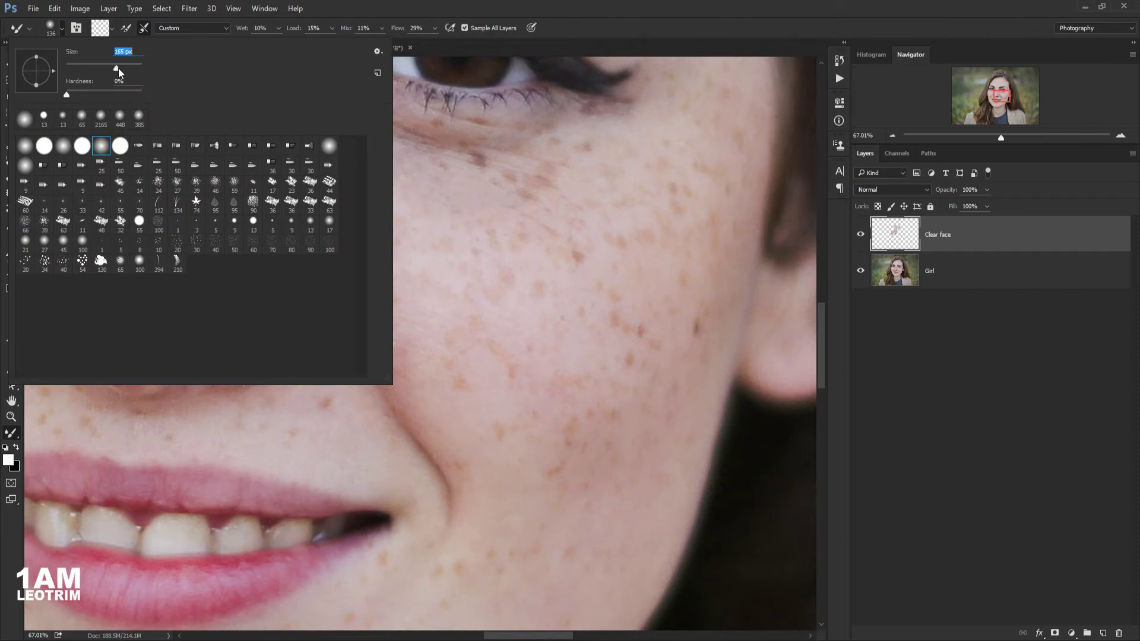
pyautogui.press('Return')
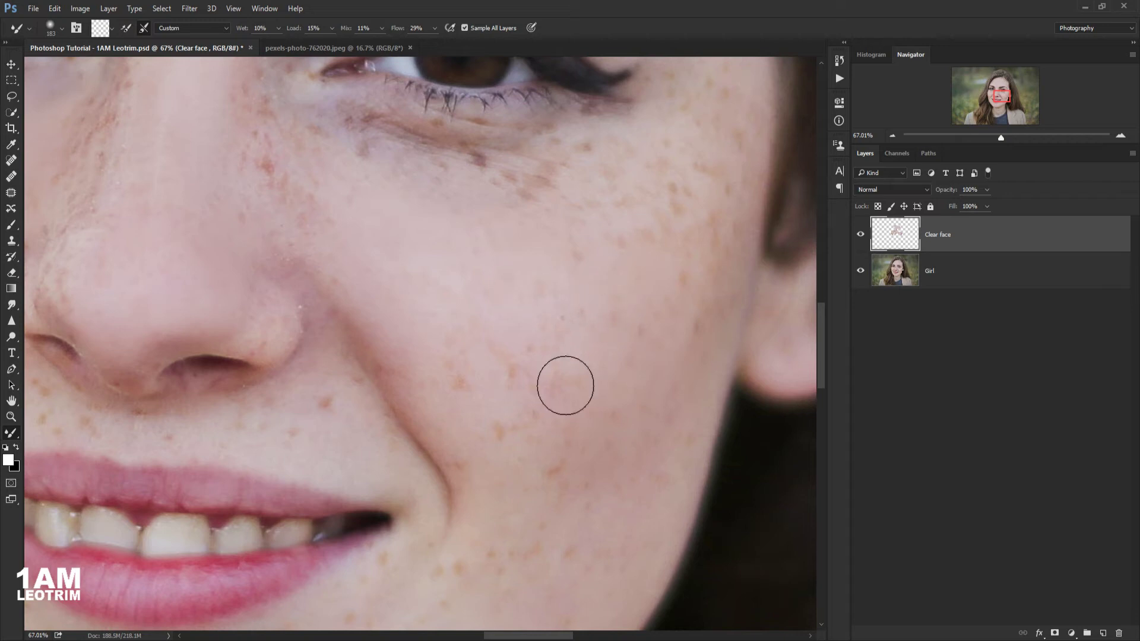
# - Blend the freckles on the lower cheek, below the eye and on the upper cheek
pyautogui.moveTo(489, 407); pyautogui.dragTo(504, 453)
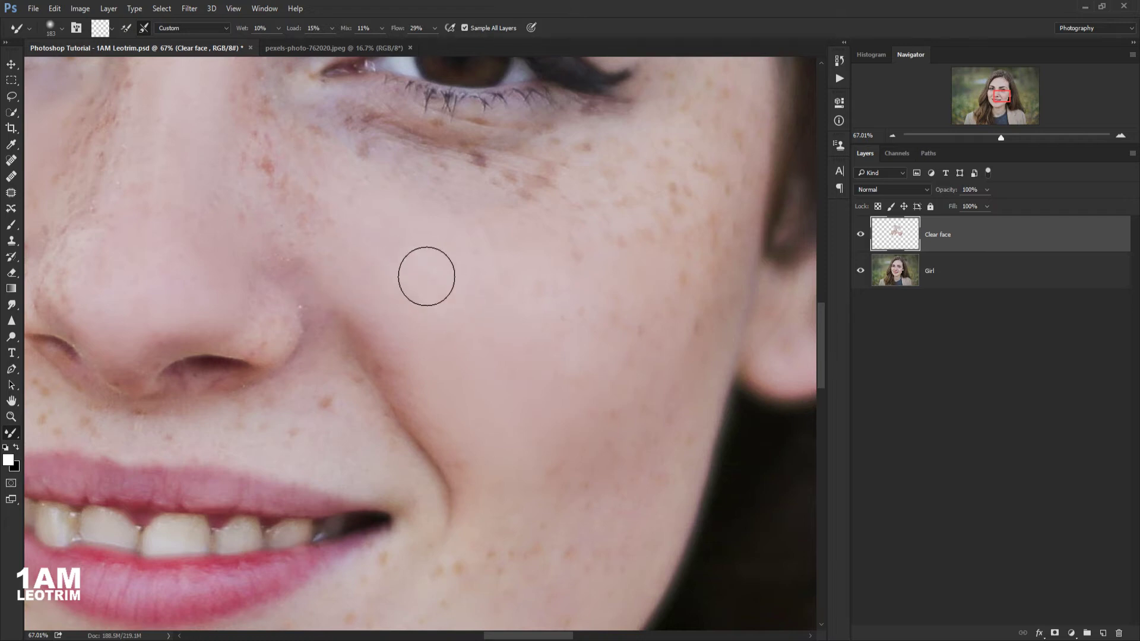
pyautogui.moveTo(526, 239); pyautogui.dragTo(564, 186)
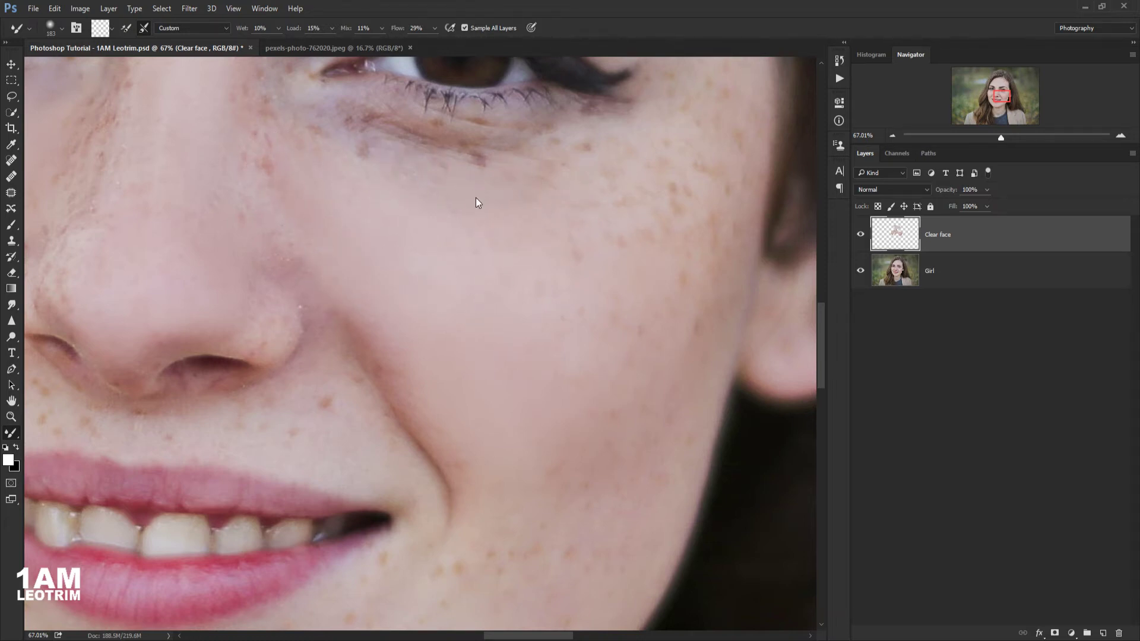
pyautogui.scroll(-4, 614, 185)
pyautogui.scroll(2, 649, 261)
pyautogui.scroll(1, 631, 194)
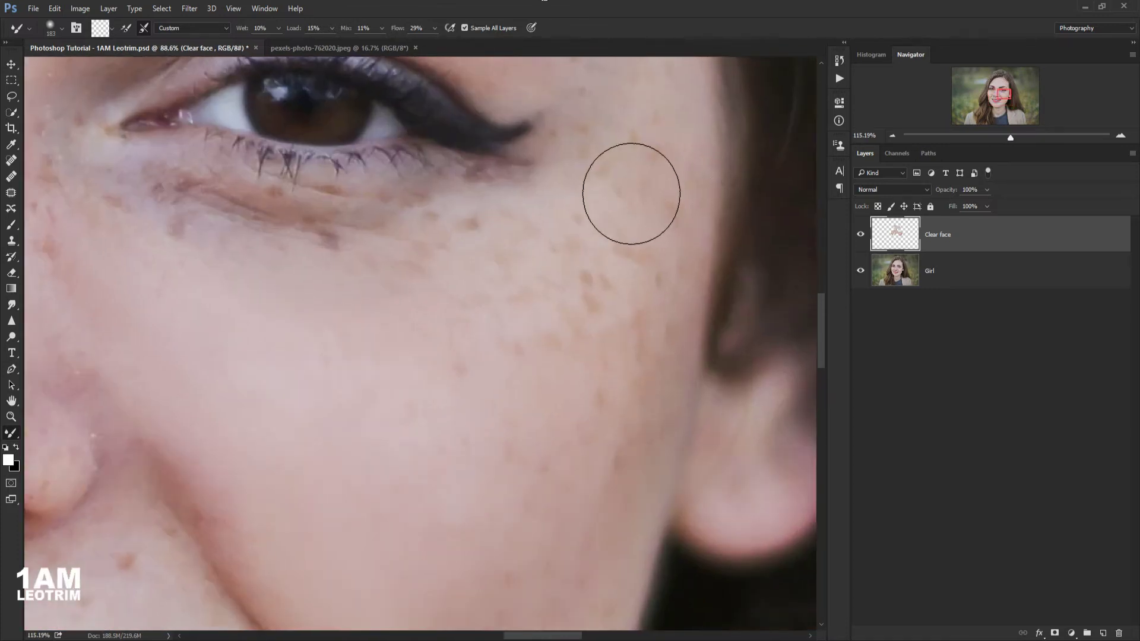
pyautogui.scroll(1, 605, 232)
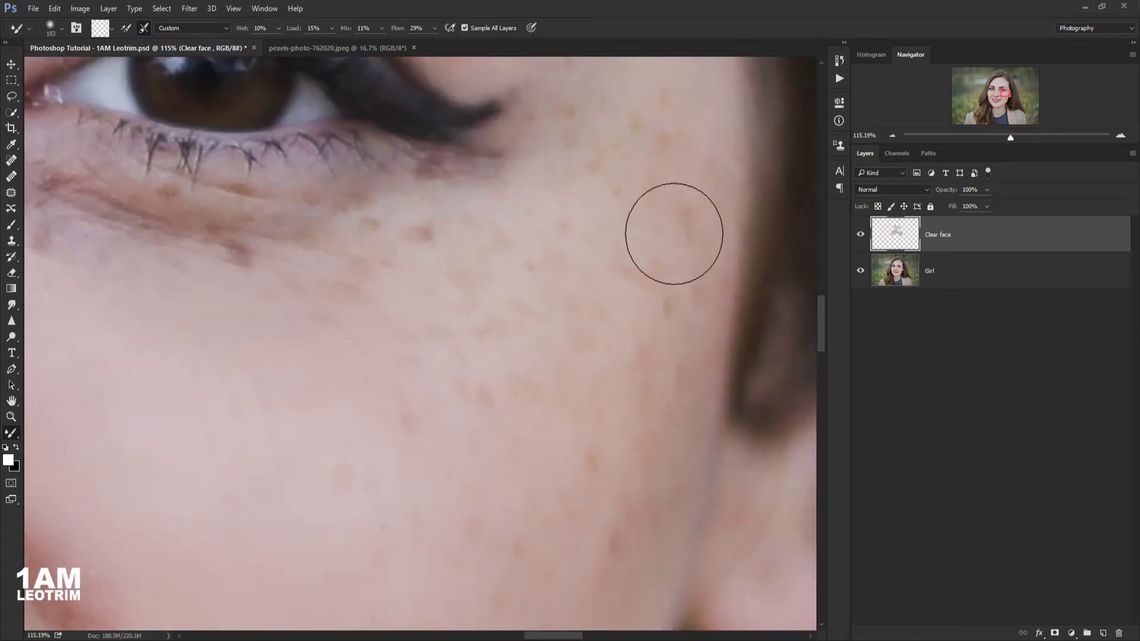
pyautogui.moveTo(674, 234)
pyautogui.mouseDown()
pyautogui.moveTo(427, 275)
pyautogui.moveTo(452, 251)
pyautogui.mouseUp()
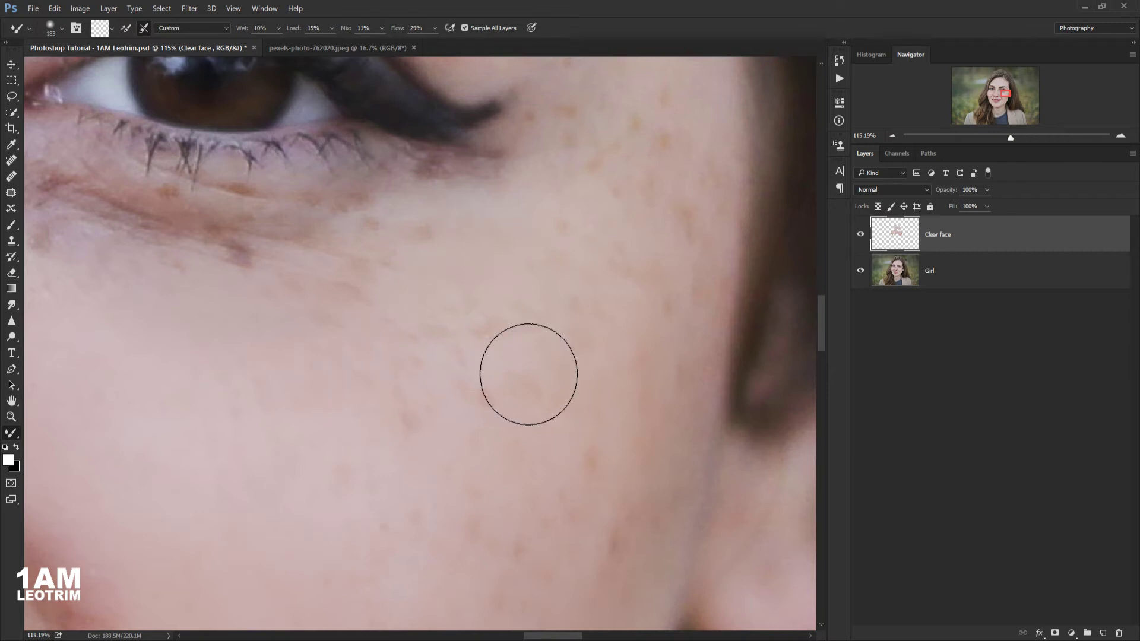
pyautogui.scroll(-2, 590, 272)
pyautogui.scroll(1, 529, 349)
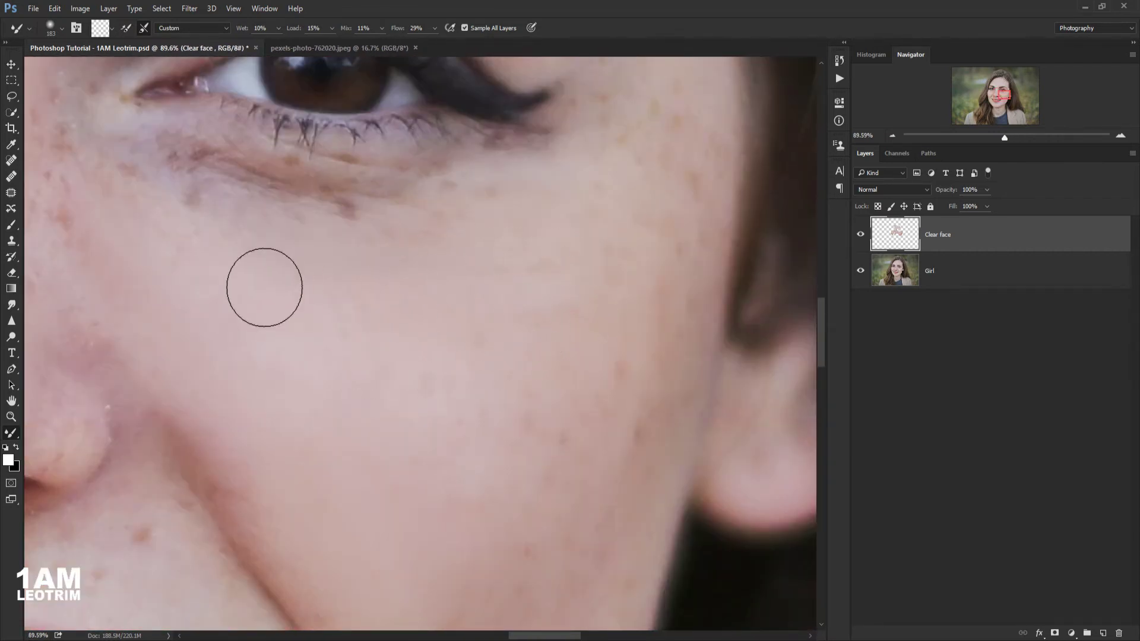
pyautogui.scroll(-2, 484, 301)
pyautogui.scroll(2, 539, 373)
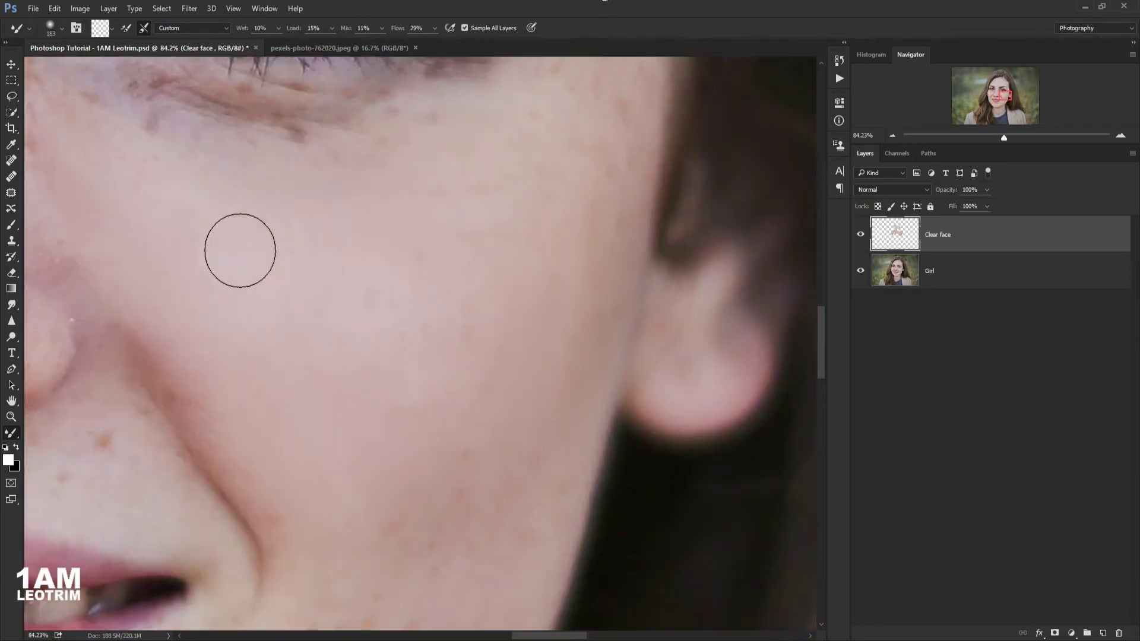
pyautogui.scroll(-2, 415, 190)
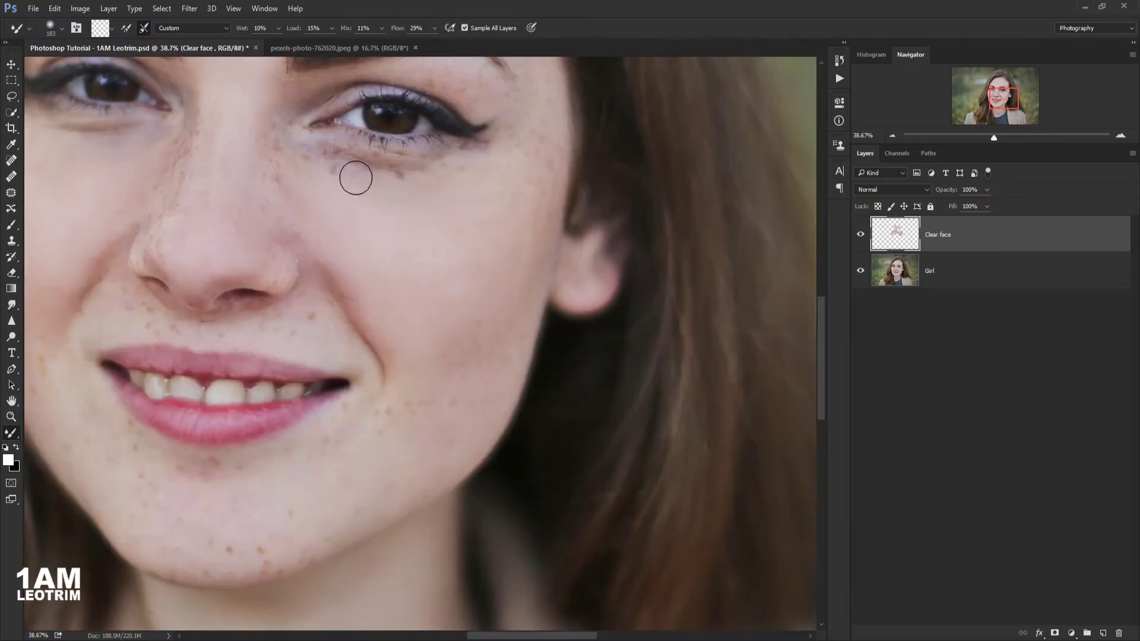
pyautogui.scroll(1, 320, 155)
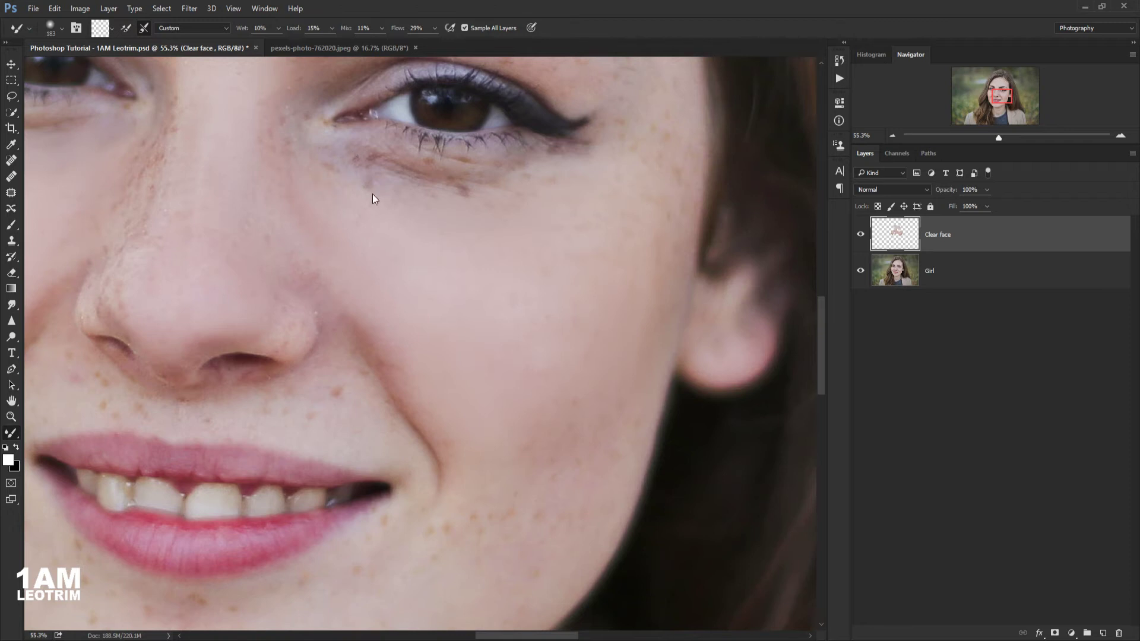
# - Blend away the chin freckles with a sweeping Mixer Brush stroke toward the mouth
pyautogui.scroll(1, 298, 158)
pyautogui.scroll(-3, 338, 194)
pyautogui.scroll(1, 324, 119)
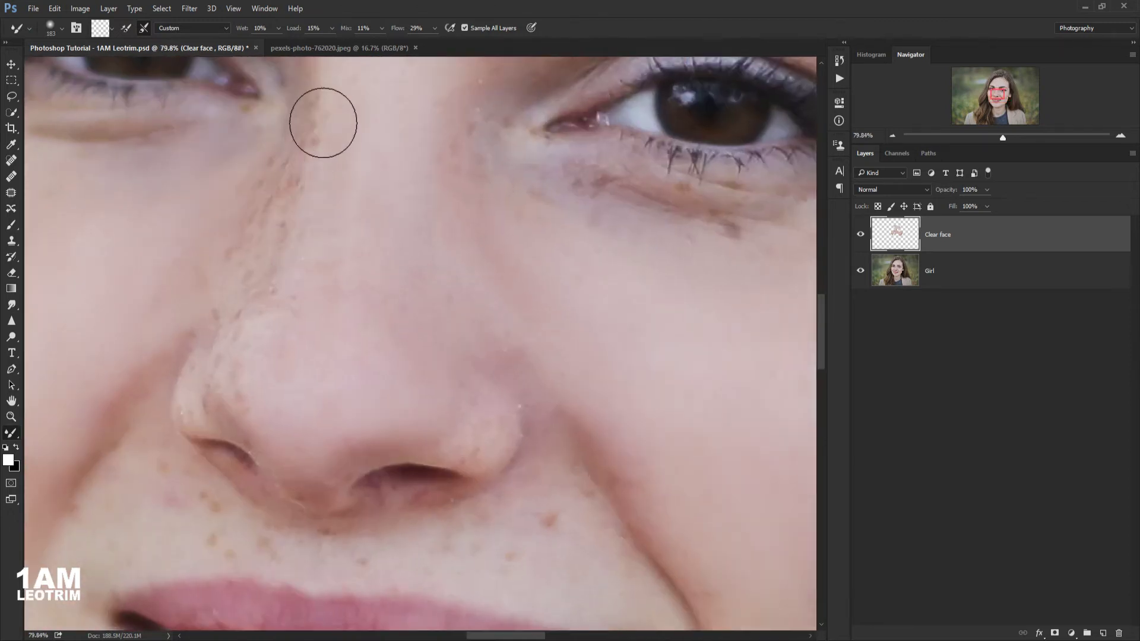
pyautogui.scroll(2, 476, 275)
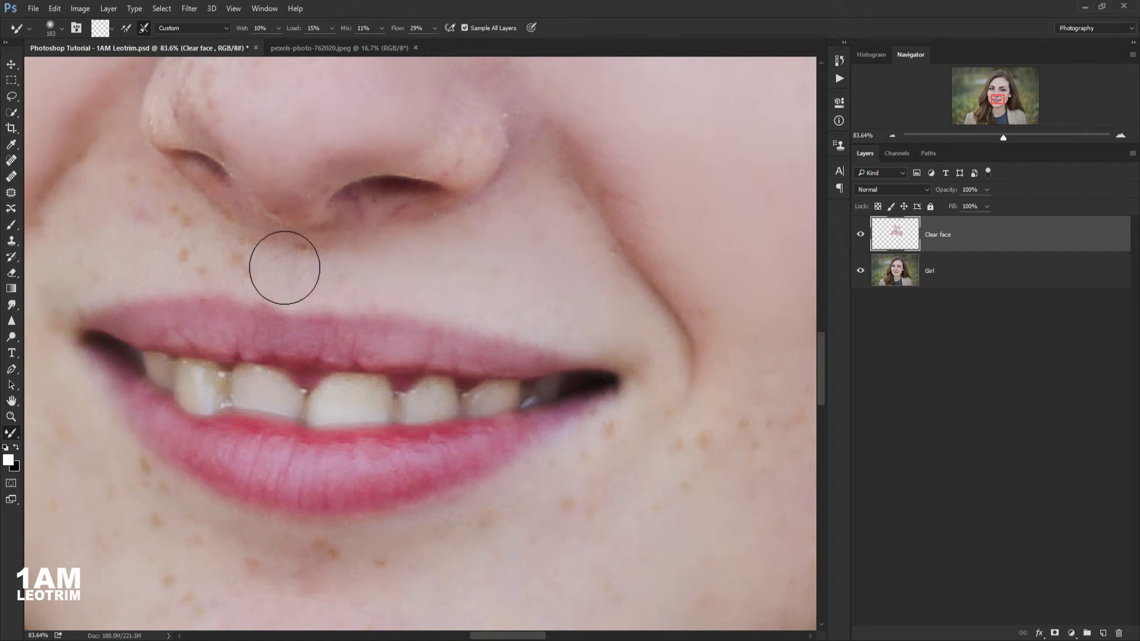
pyautogui.scroll(-1, 358, 240)
pyautogui.scroll(1, 357, 235)
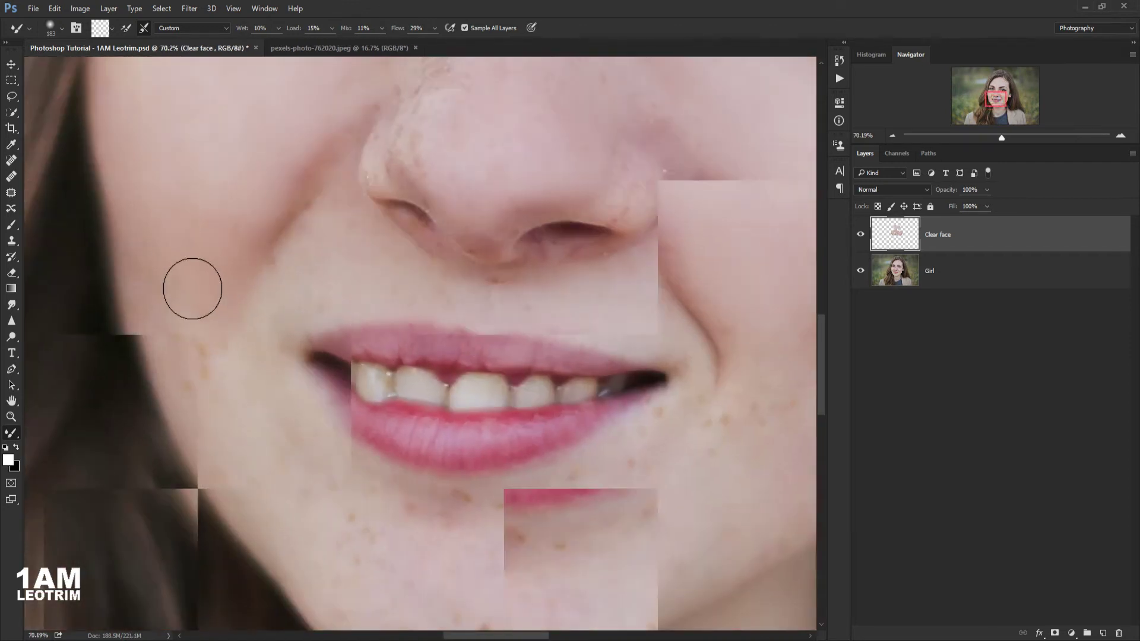
pyautogui.scroll(-1, 209, 419)
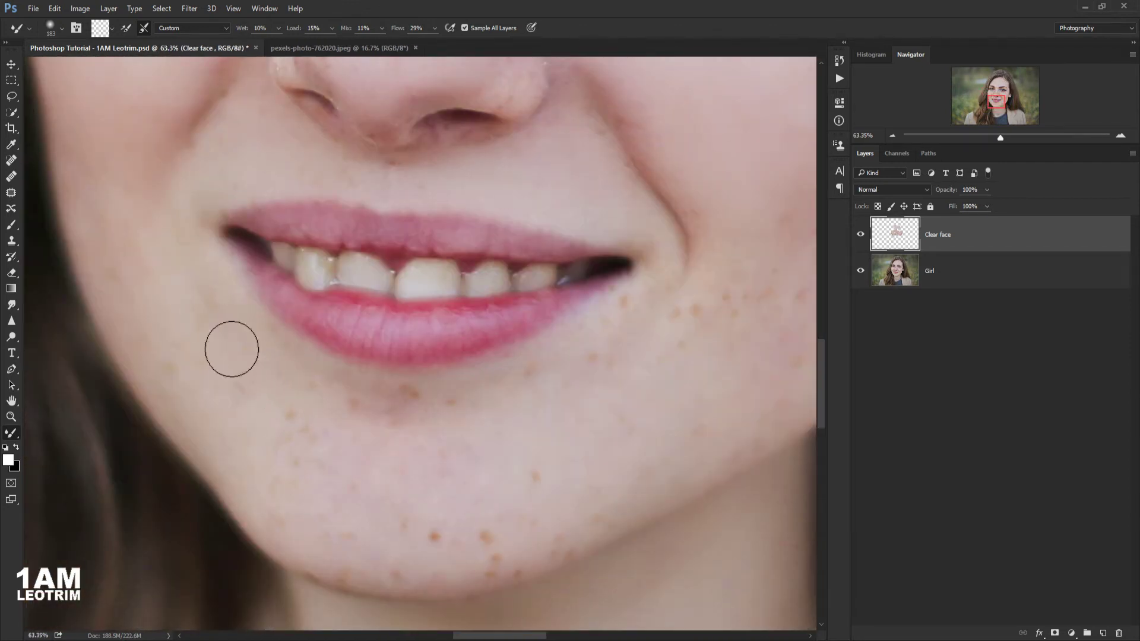
pyautogui.moveTo(486, 546)
pyautogui.mouseDown()
pyautogui.moveTo(506, 532)
pyautogui.moveTo(486, 557)
pyautogui.moveTo(336, 570)
pyautogui.moveTo(412, 559)
pyautogui.moveTo(418, 433)
pyautogui.moveTo(386, 398)
pyautogui.moveTo(443, 408)
pyautogui.moveTo(356, 429)
pyautogui.mouseUp()
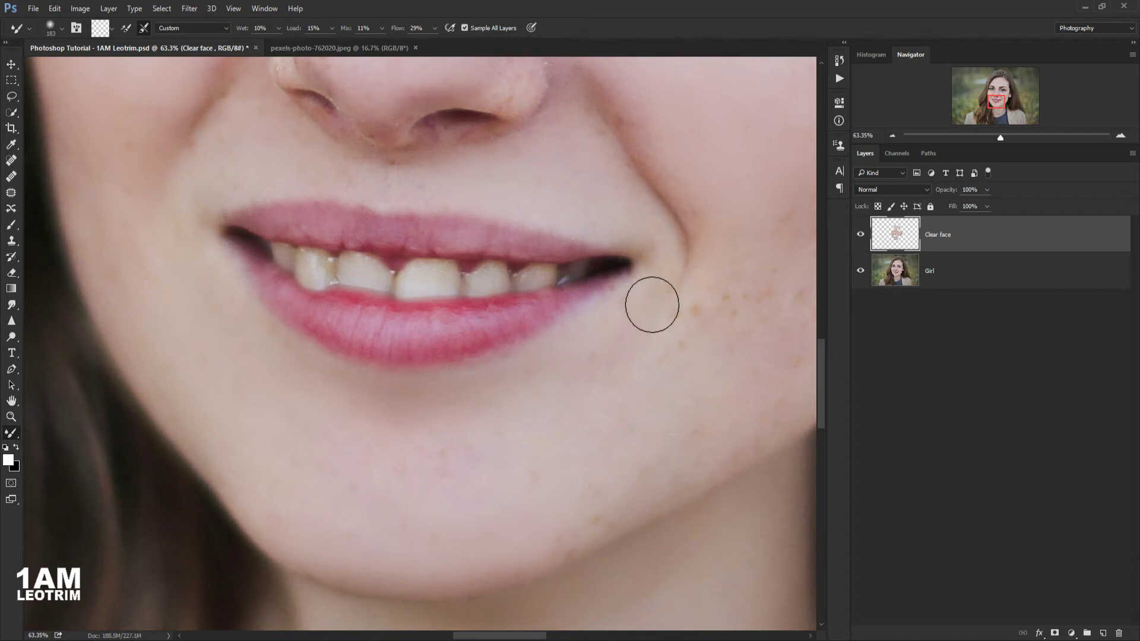
pyautogui.scroll(-3, 738, 255)
pyautogui.scroll(2, 709, 250)
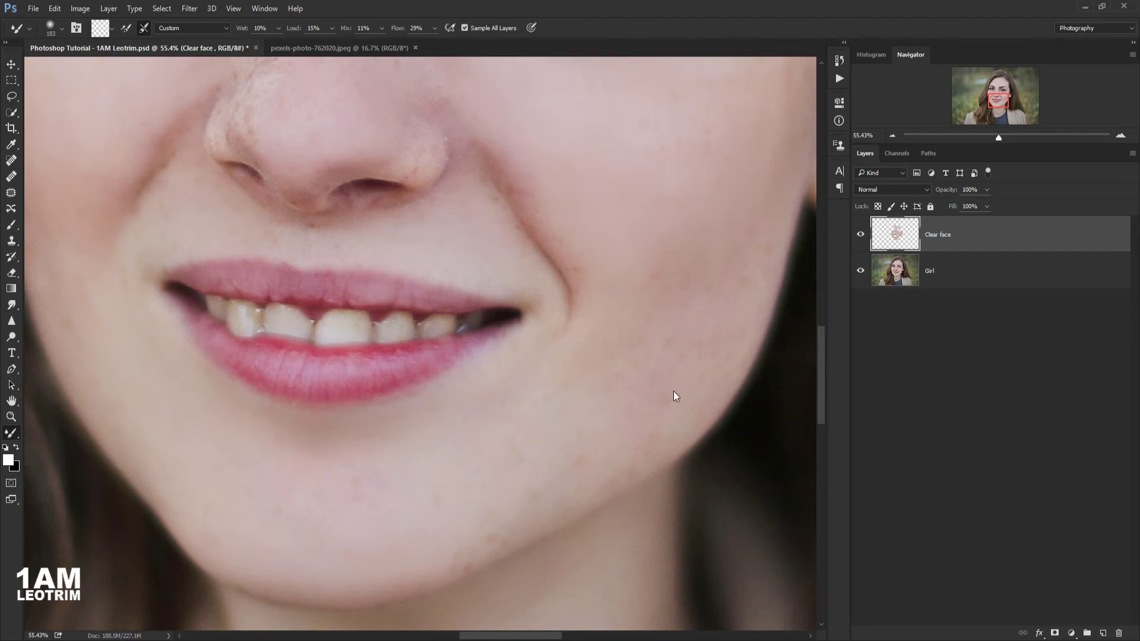
pyautogui.scroll(1, 599, 465)
pyautogui.scroll(-3, 641, 433)
pyautogui.scroll(3, 469, 531)
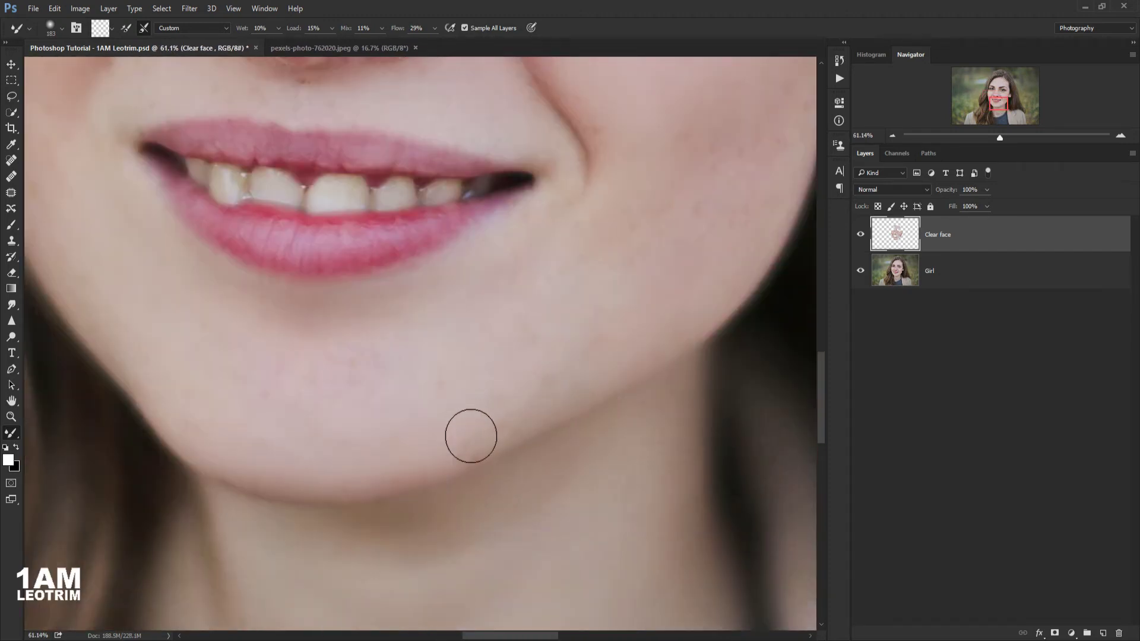
pyautogui.scroll(-4, 474, 412)
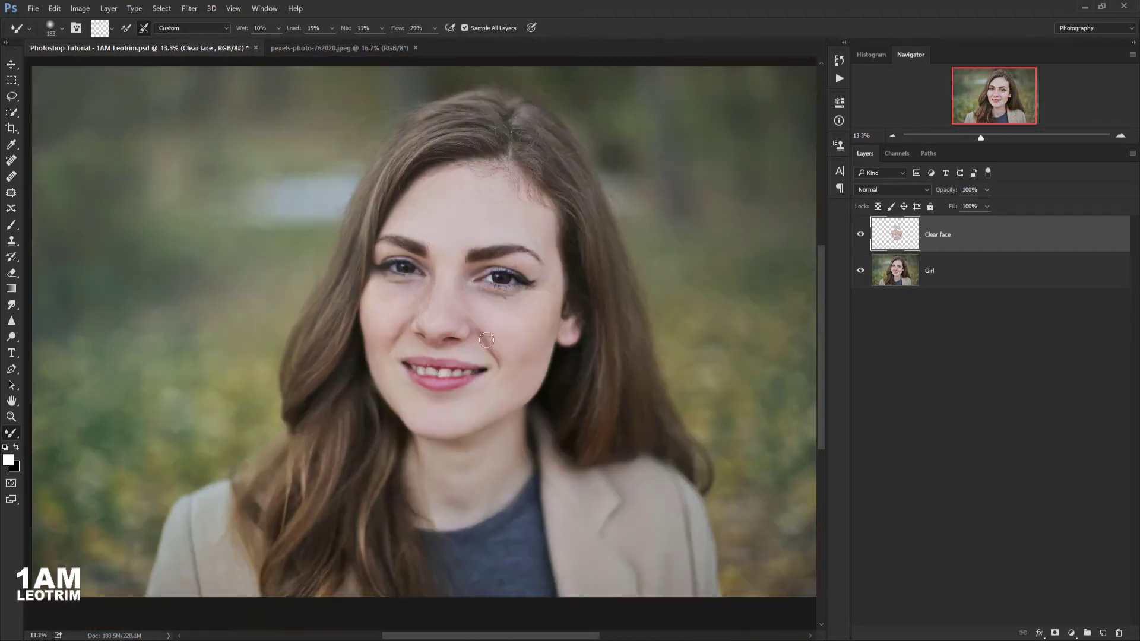
# - Zoom around the forehead and eye areas to inspect the smoothing
pyautogui.scroll(2, 311, 264)
pyautogui.scroll(2, 311, 264)
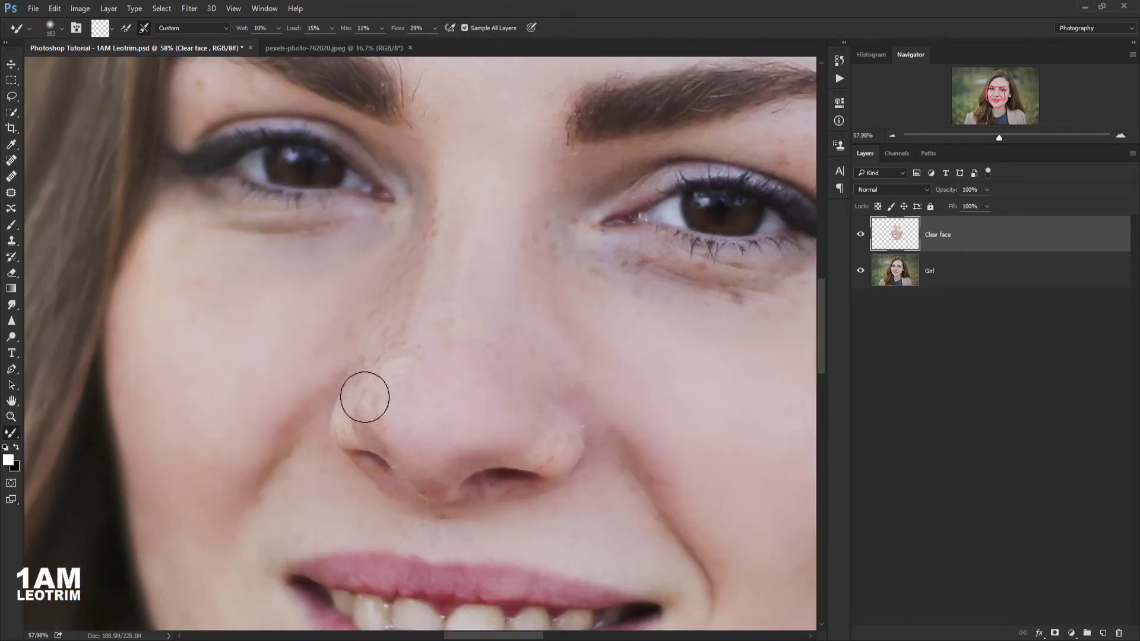
pyautogui.scroll(-3, 659, 120)
pyautogui.scroll(3, 547, 293)
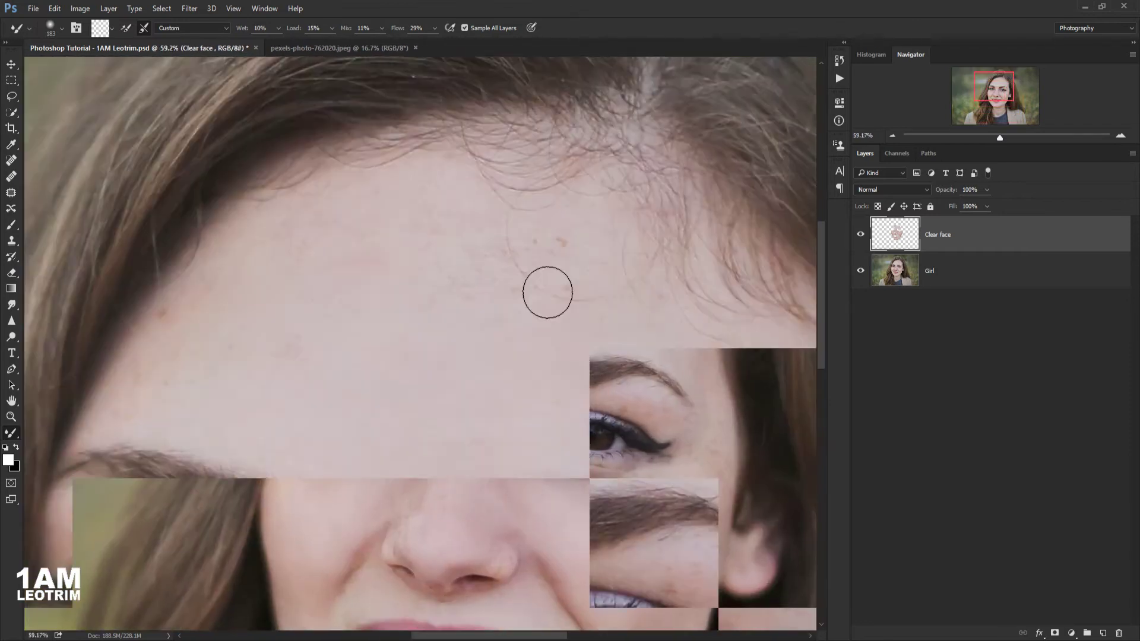
pyautogui.scroll(2, 560, 234)
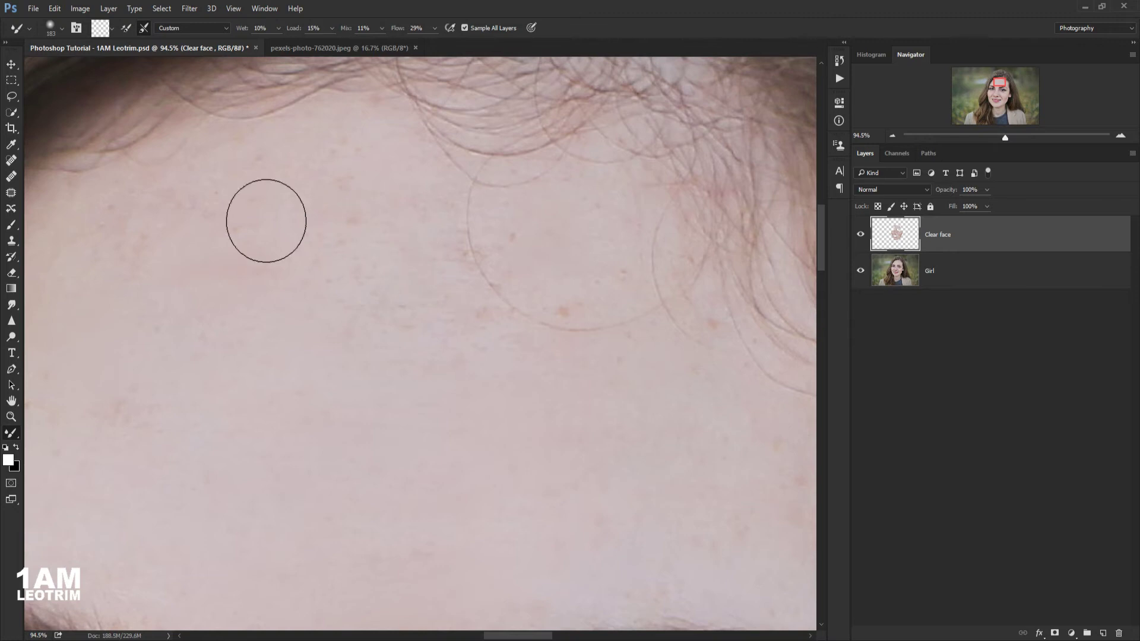
pyautogui.scroll(-2, 266, 221)
pyautogui.scroll(1, 277, 199)
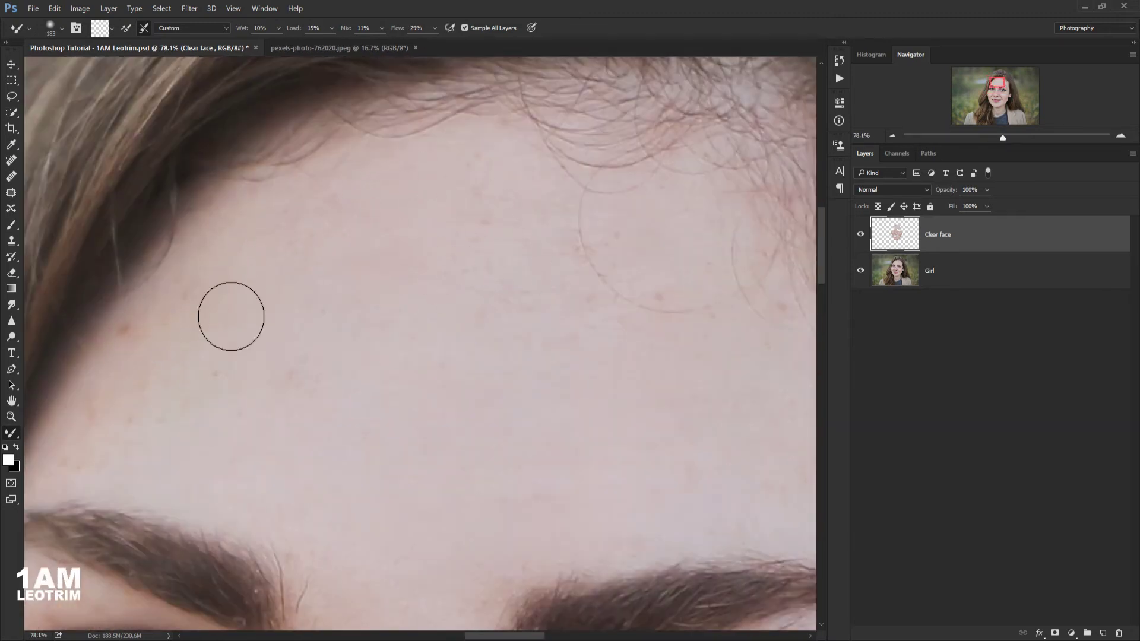
pyautogui.scroll(-1, 231, 316)
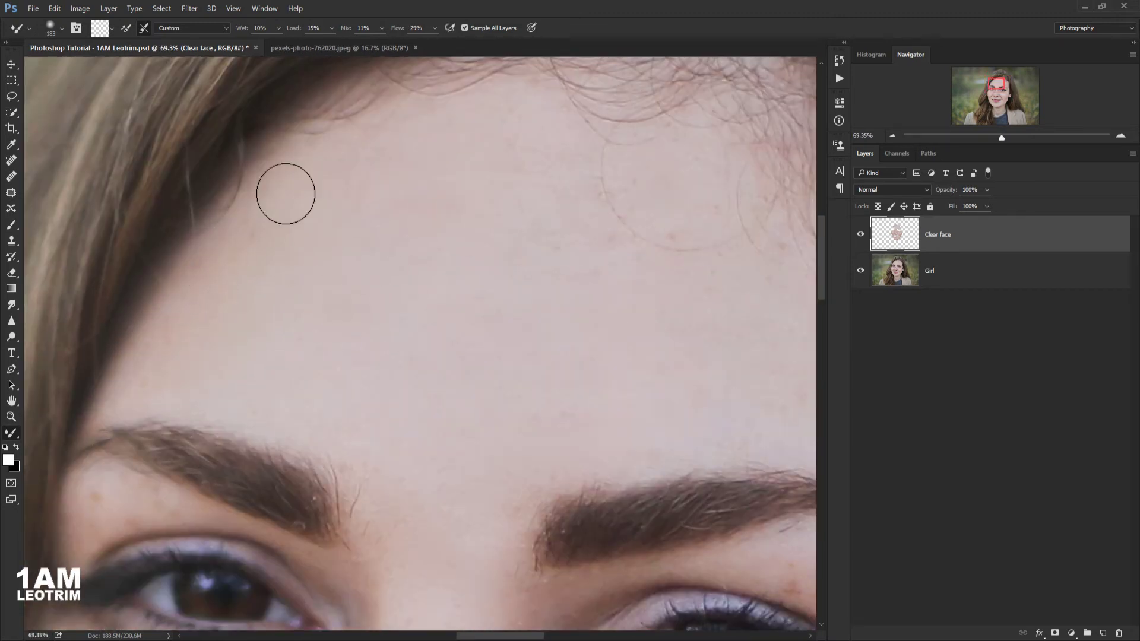
pyautogui.scroll(-3, 570, 278)
pyautogui.scroll(4, 514, 297)
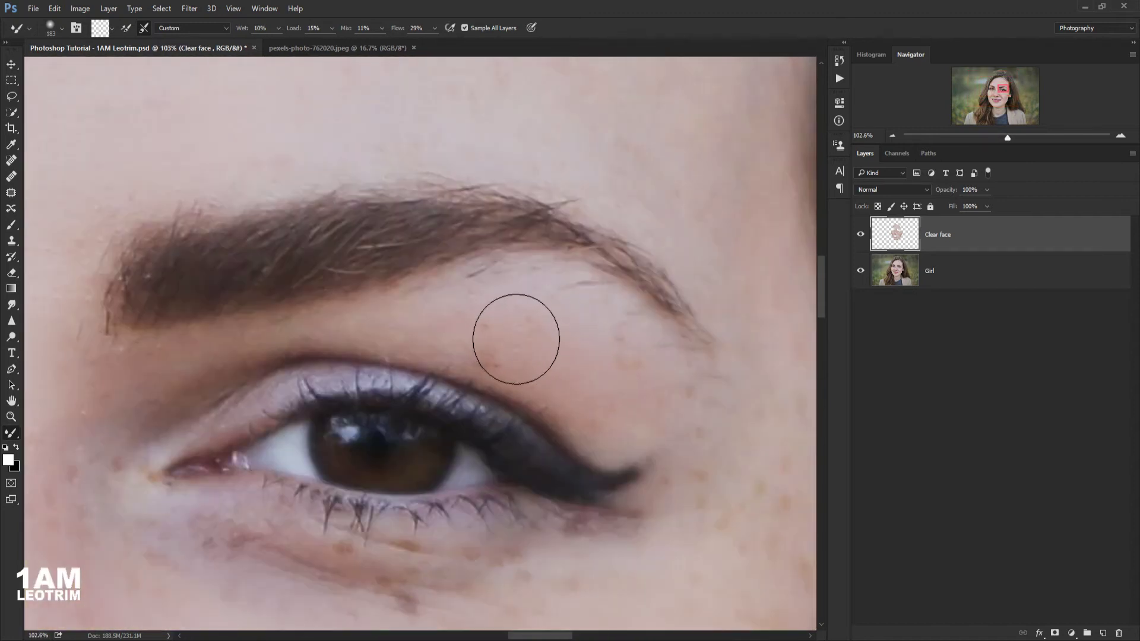
pyautogui.scroll(-1, 682, 395)
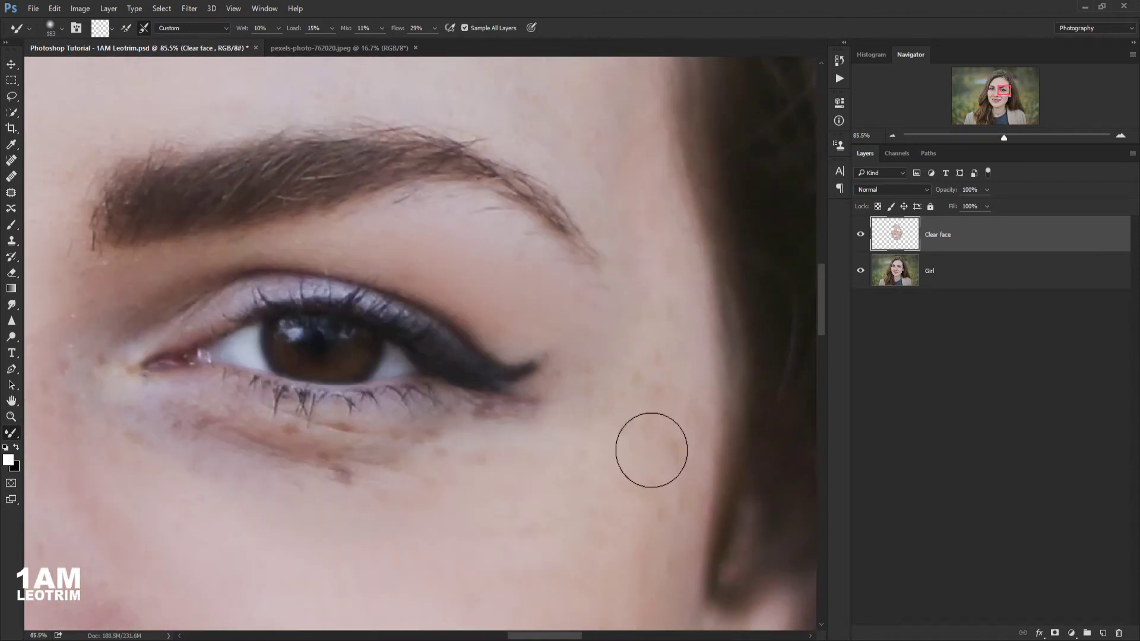
pyautogui.scroll(-2, 652, 450)
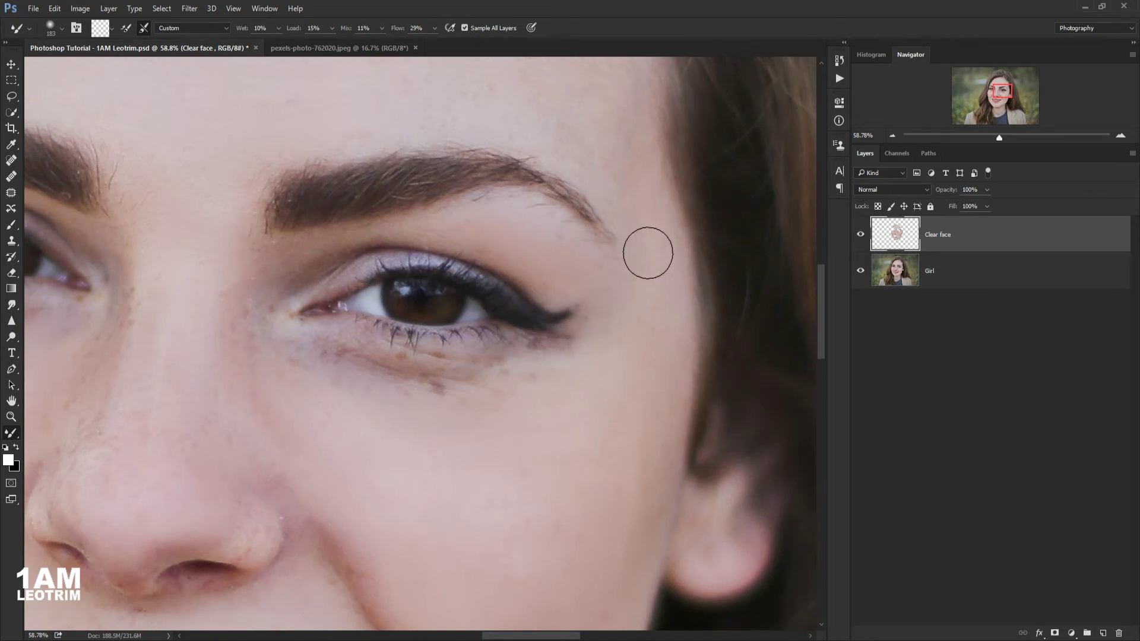
pyautogui.scroll(-3, 451, 371)
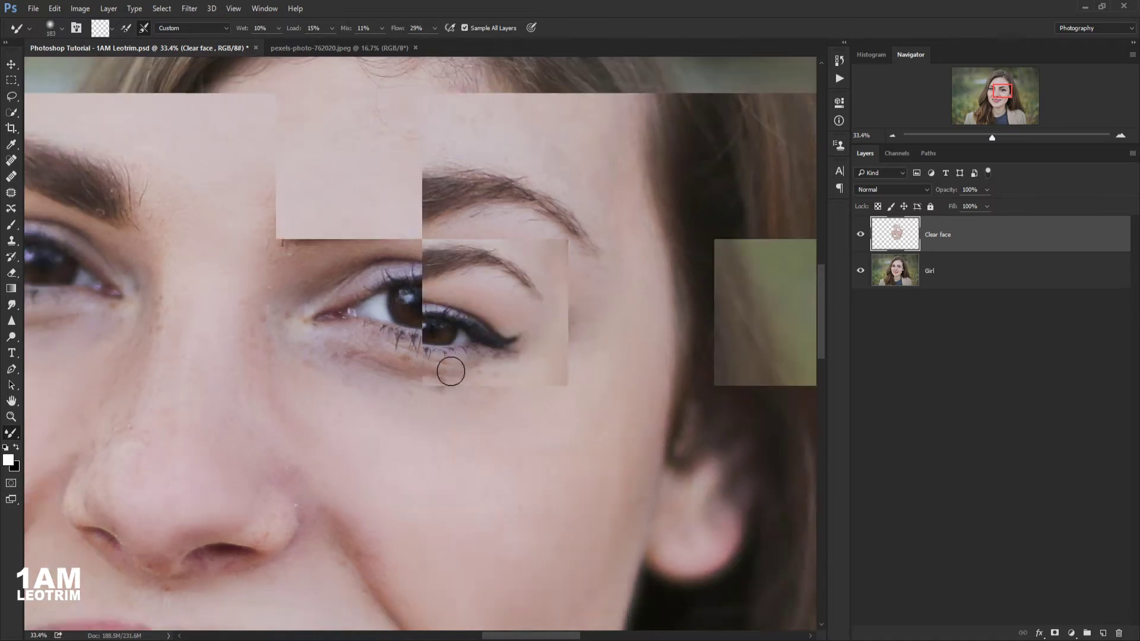
pyautogui.scroll(-2, 469, 332)
pyautogui.scroll(-2, 510, 285)
pyautogui.scroll(-1, 545, 273)
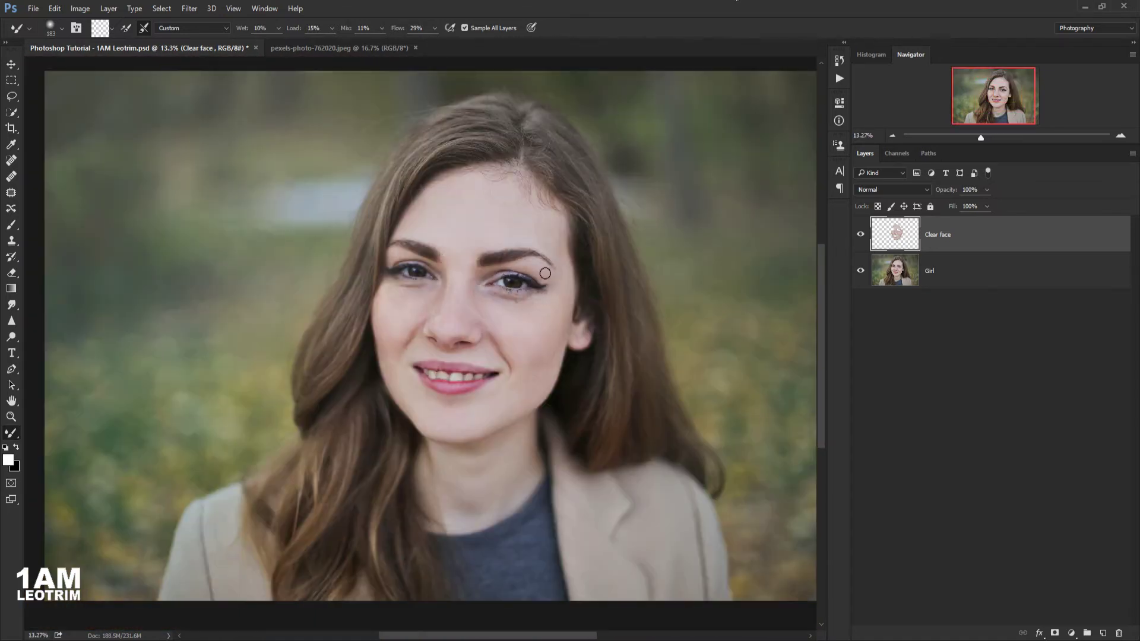
# - Show Clear face again to compare, then add an empty layer above it
pyautogui.click(860, 234)
pyautogui.scroll(2, 351, 381)
pyautogui.scroll(2, 331, 364)
pyautogui.scroll(2, 312, 386)
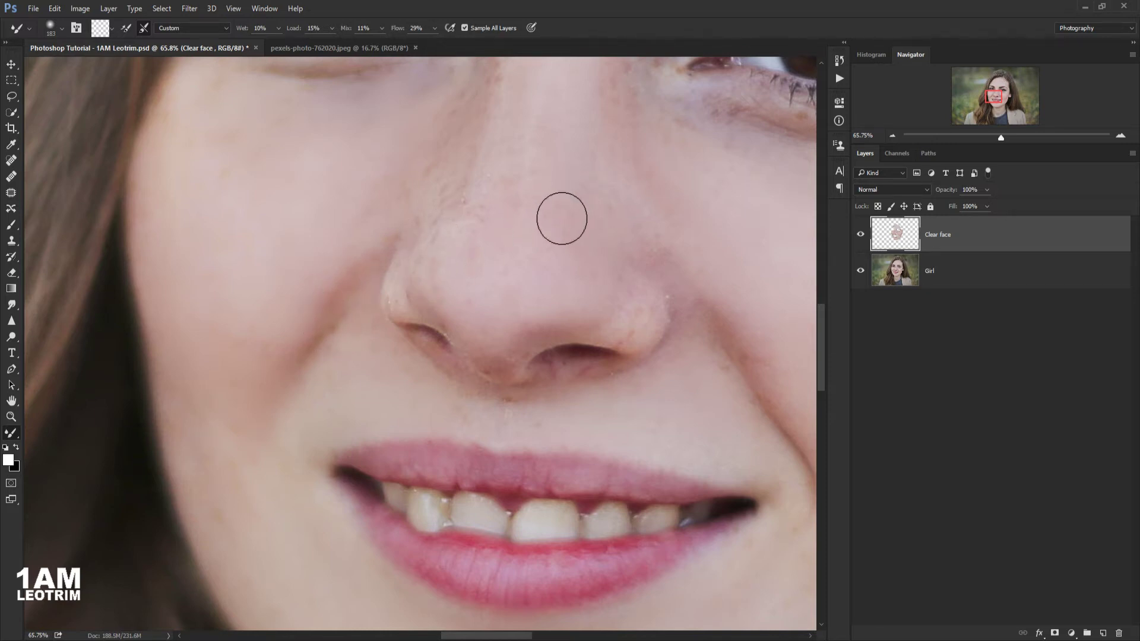
pyautogui.scroll(-3, 565, 249)
pyautogui.scroll(-2, 427, 323)
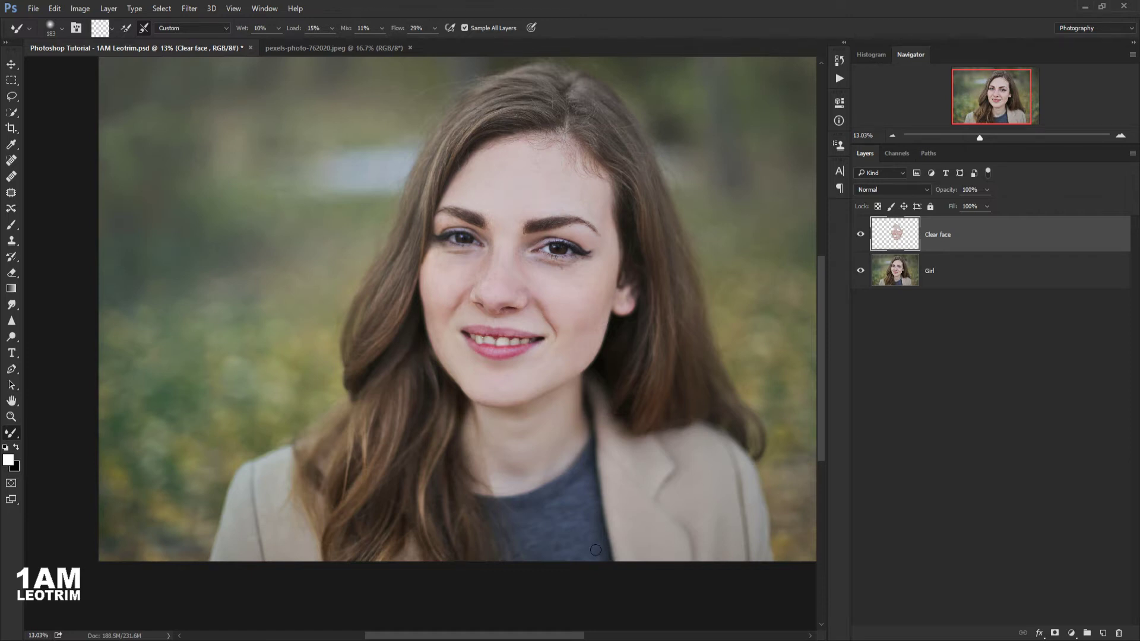
pyautogui.scroll(1, 545, 232)
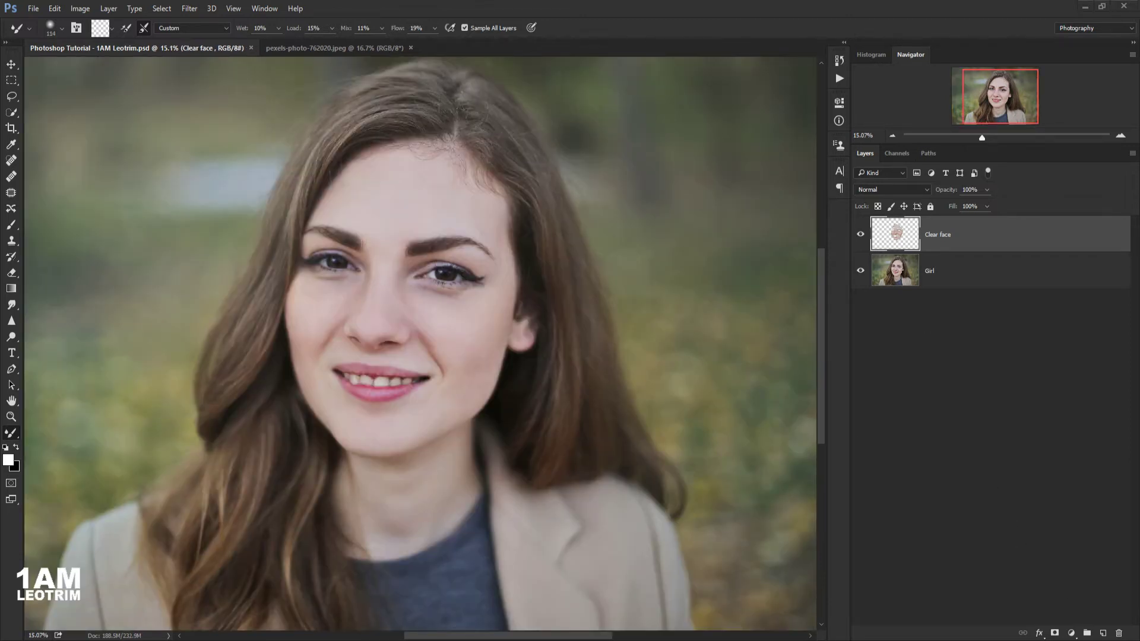
pyautogui.click(1103, 633)
pyautogui.write('Clear T.')
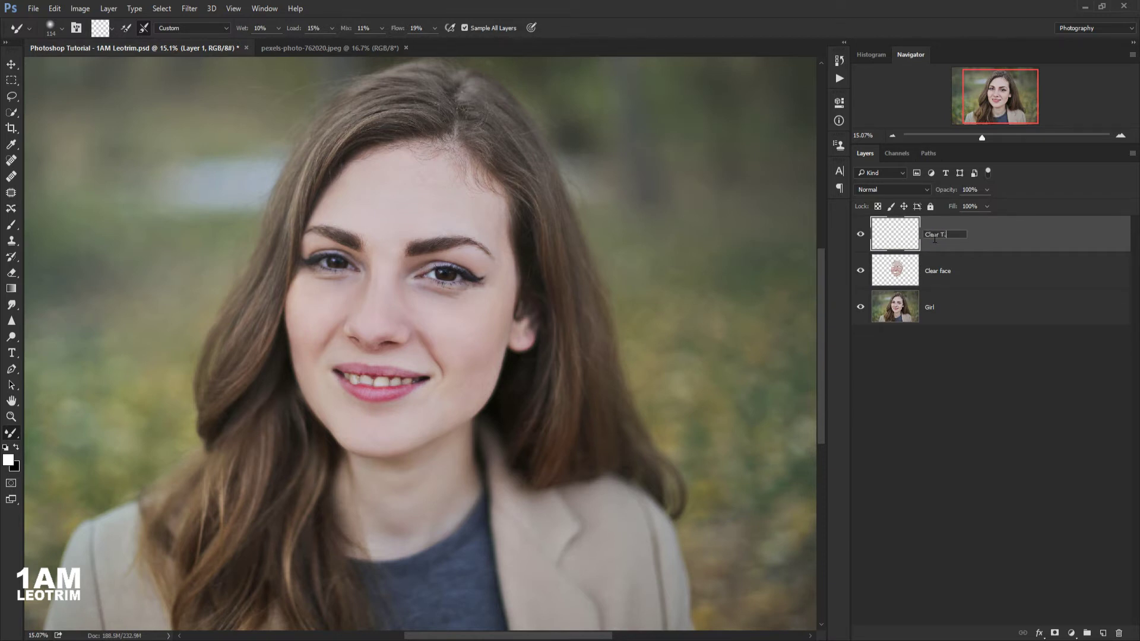
# - Zoom into the mouth and brush over the front tooth to whiten and smooth it
pyautogui.scroll(5, 347, 326)
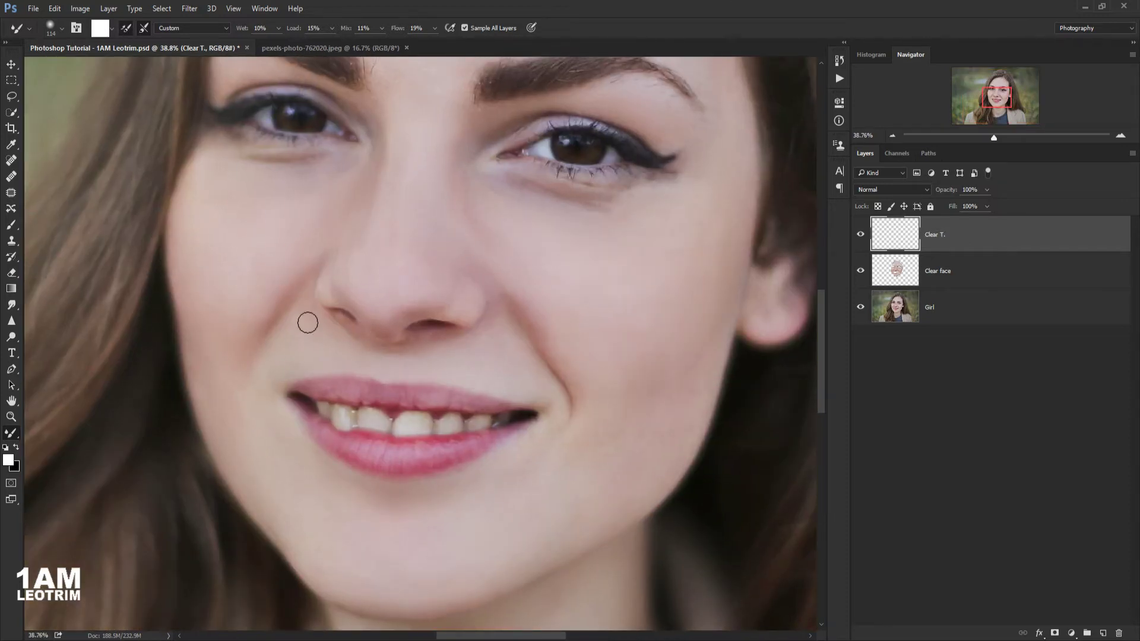
pyautogui.scroll(2, 404, 422)
pyautogui.scroll(1, 416, 409)
pyautogui.scroll(2, 439, 411)
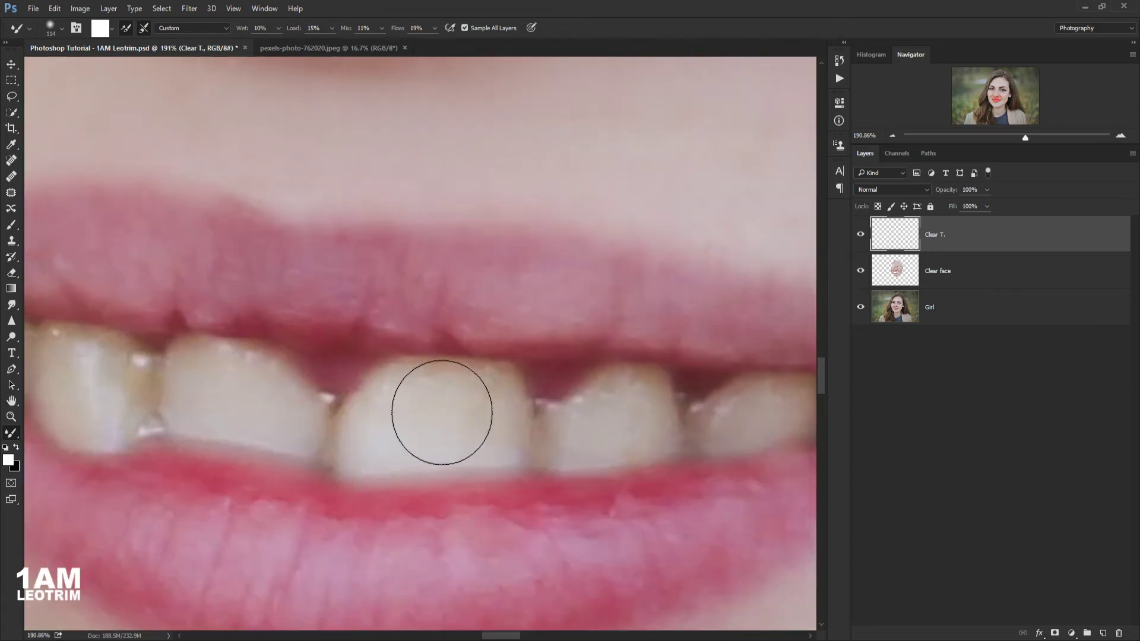
pyautogui.moveTo(442, 412)
pyautogui.mouseDown()
pyautogui.moveTo(493, 412)
pyautogui.moveTo(415, 420)
pyautogui.moveTo(475, 410)
pyautogui.moveTo(432, 412)
pyautogui.moveTo(463, 419)
pyautogui.mouseUp()
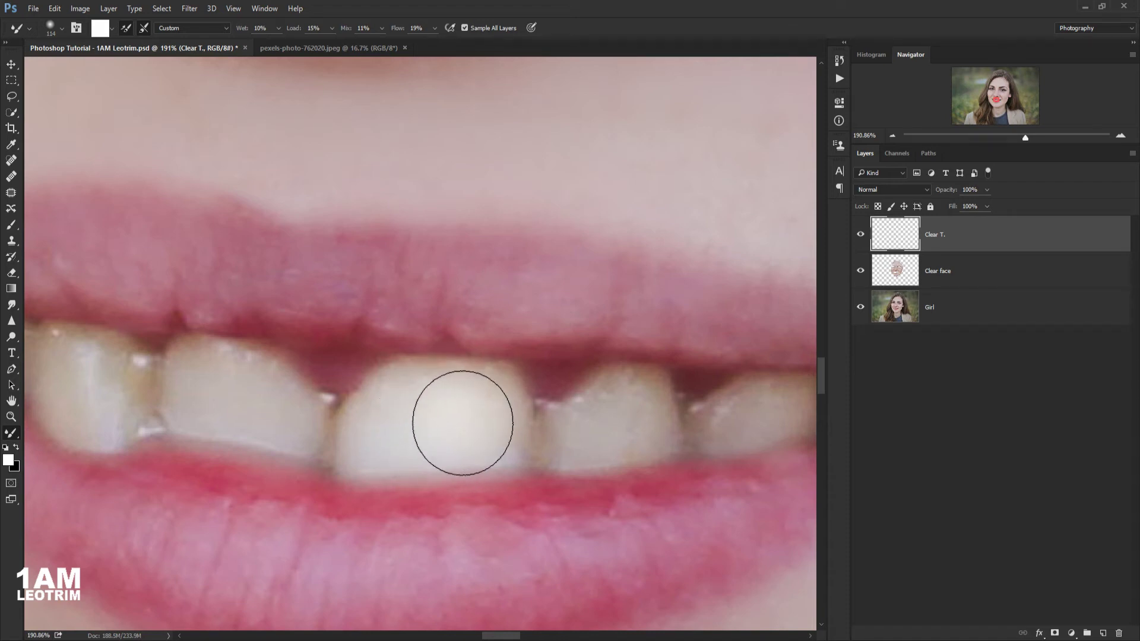
# - Shrink the Mixer Brush to 62 px and whiten the left tooth on Clear T
pyautogui.click(59, 28)
pyautogui.click(90, 68)
pyautogui.press('Return')
pyautogui.scroll(3, 219, 377)
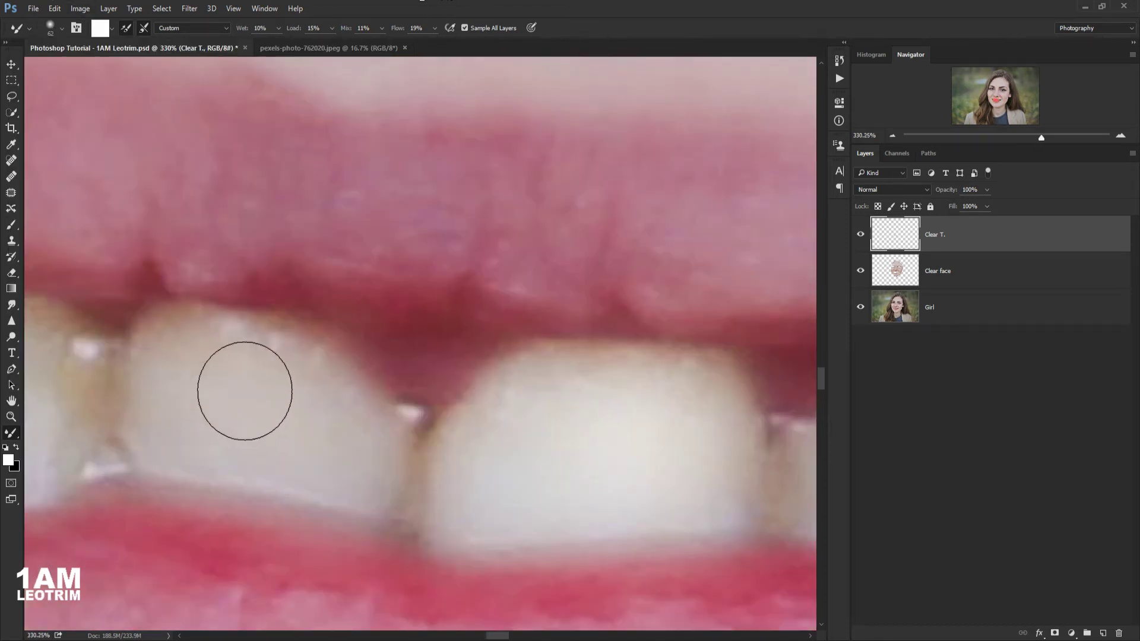
pyautogui.moveTo(260, 406)
pyautogui.mouseDown()
pyautogui.moveTo(320, 413)
pyautogui.moveTo(164, 334)
pyautogui.moveTo(303, 420)
pyautogui.moveTo(255, 428)
pyautogui.moveTo(281, 382)
pyautogui.moveTo(364, 443)
pyautogui.moveTo(412, 359)
pyautogui.mouseUp()
# - Smooth the bright streak on the left tooth and blend its shading toward the gum
pyautogui.scroll(-3, 412, 359)
pyautogui.scroll(1, 287, 358)
pyautogui.scroll(1, 262, 342)
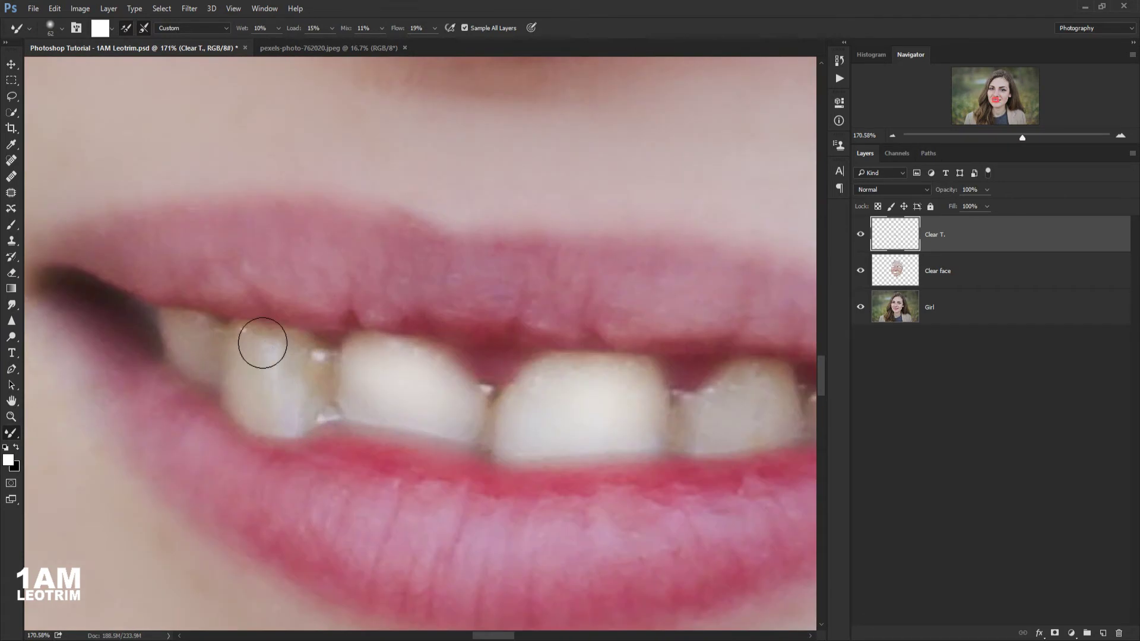
pyautogui.moveTo(269, 364)
pyautogui.mouseDown()
pyautogui.moveTo(280, 400)
pyautogui.moveTo(289, 397)
pyautogui.mouseUp()
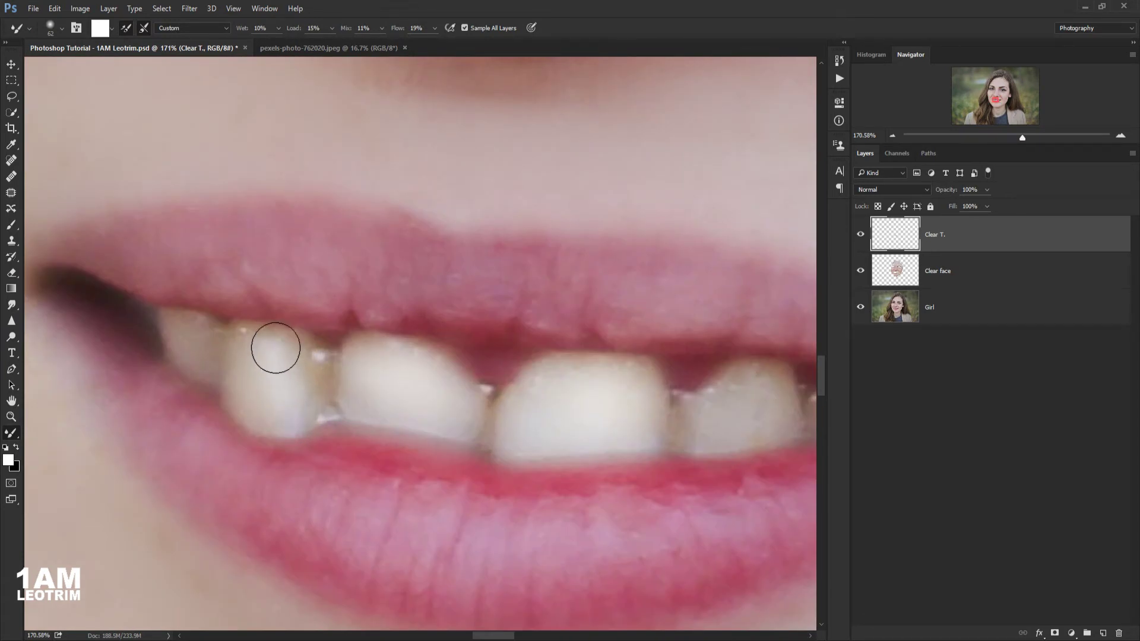
pyautogui.moveTo(278, 350)
pyautogui.mouseDown()
pyautogui.moveTo(306, 389)
pyautogui.moveTo(283, 402)
pyautogui.moveTo(250, 353)
pyautogui.mouseUp()
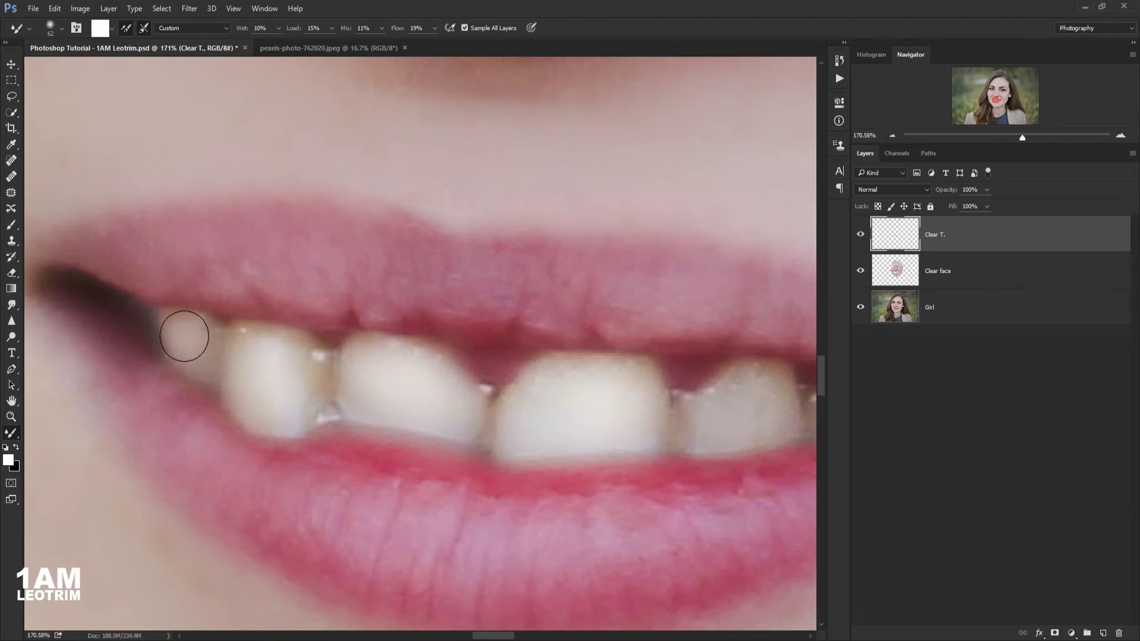
# - Lighten the right tooth and blend the front tooth's upper-right edge
pyautogui.scroll(-2, 184, 336)
pyautogui.scroll(2, 540, 368)
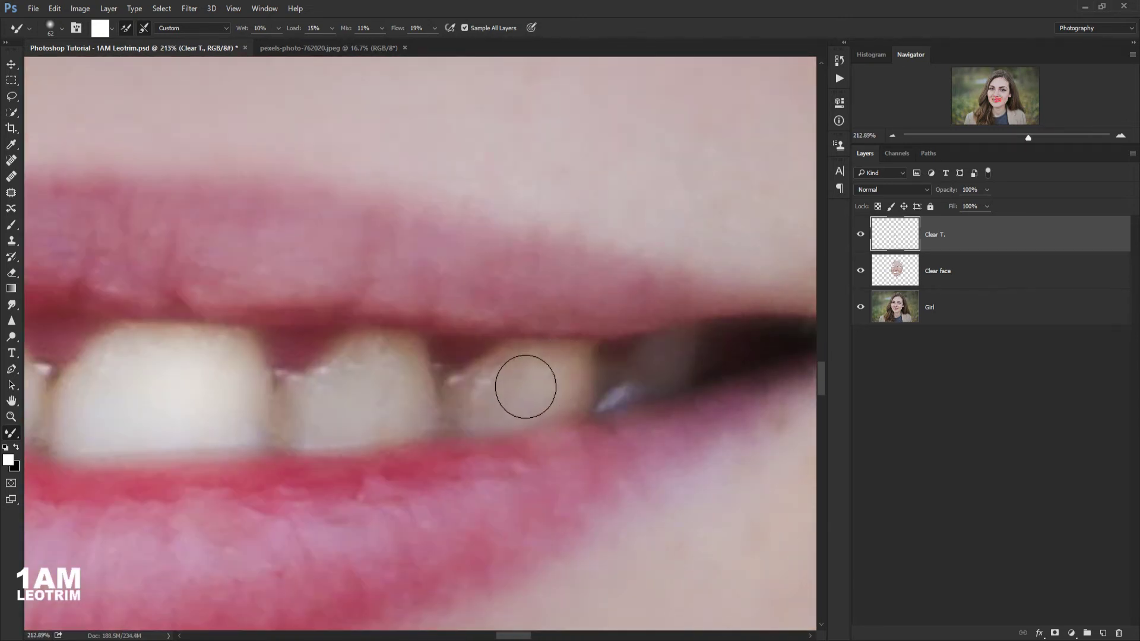
pyautogui.moveTo(541, 389)
pyautogui.mouseDown()
pyautogui.moveTo(501, 389)
pyautogui.moveTo(559, 365)
pyautogui.moveTo(572, 382)
pyautogui.moveTo(606, 382)
pyautogui.moveTo(510, 395)
pyautogui.moveTo(394, 362)
pyautogui.moveTo(361, 369)
pyautogui.moveTo(361, 358)
pyautogui.moveTo(410, 349)
pyautogui.moveTo(384, 359)
pyautogui.moveTo(351, 420)
pyautogui.moveTo(336, 422)
pyautogui.moveTo(408, 407)
pyautogui.moveTo(308, 409)
pyautogui.moveTo(432, 376)
pyautogui.mouseUp()
pyautogui.moveTo(206, 379)
pyautogui.mouseDown()
pyautogui.moveTo(239, 358)
pyautogui.moveTo(251, 374)
pyautogui.moveTo(239, 349)
pyautogui.mouseUp()
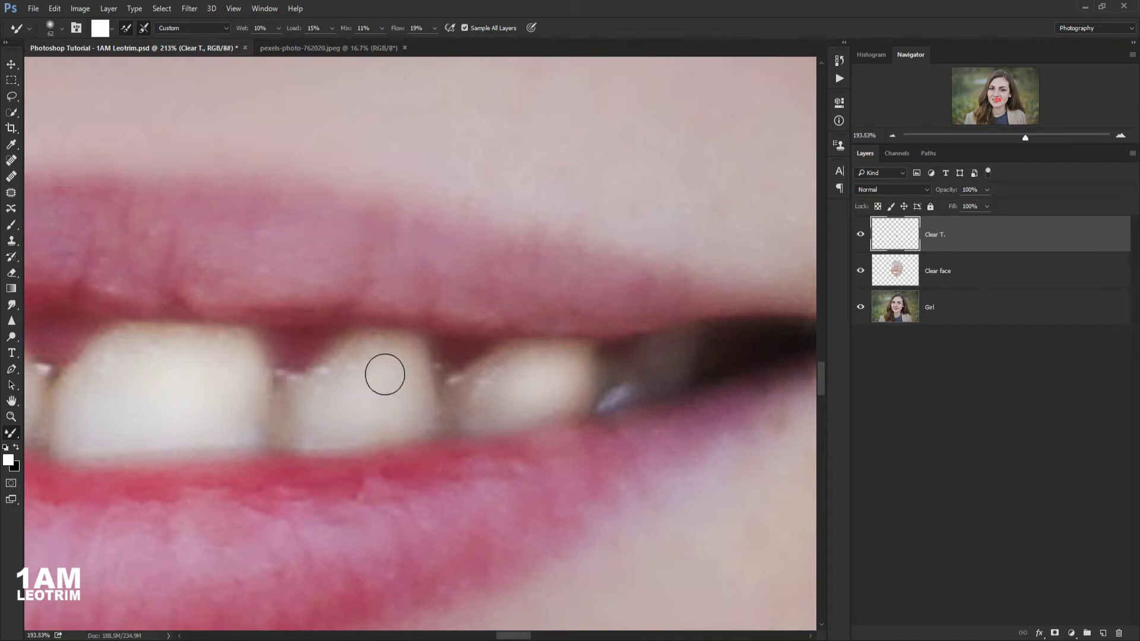
pyautogui.scroll(-3, 263, 364)
pyautogui.scroll(2, 253, 362)
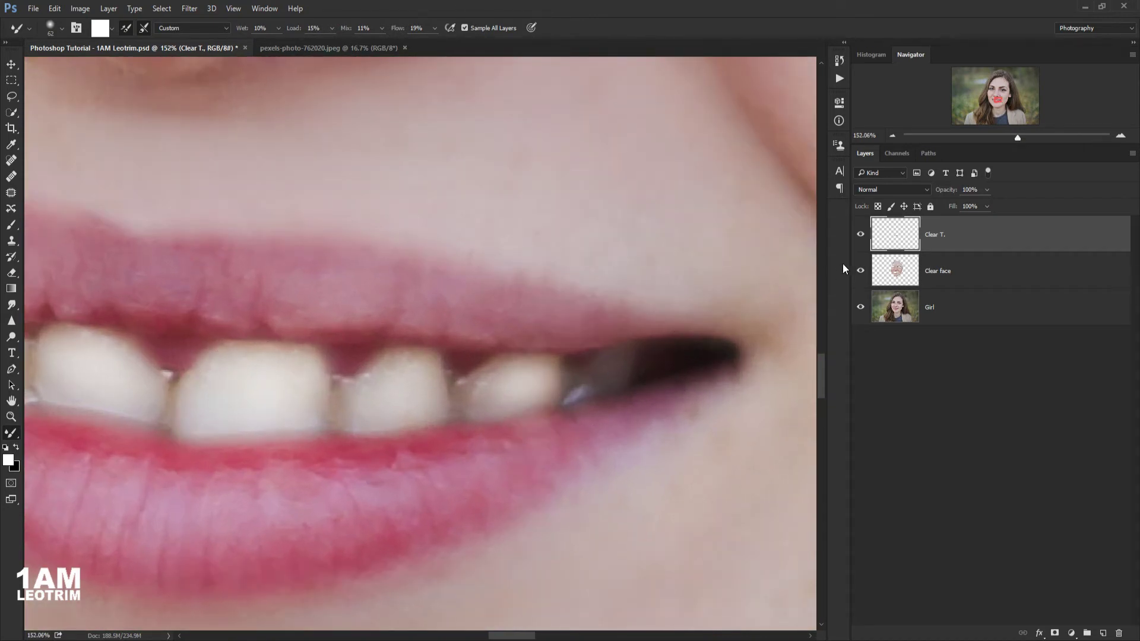
# - Show the Clear T. layer again, set brush flow to 36% and size to 42 px
pyautogui.click(858, 235)
pyautogui.scroll(-2, 642, 329)
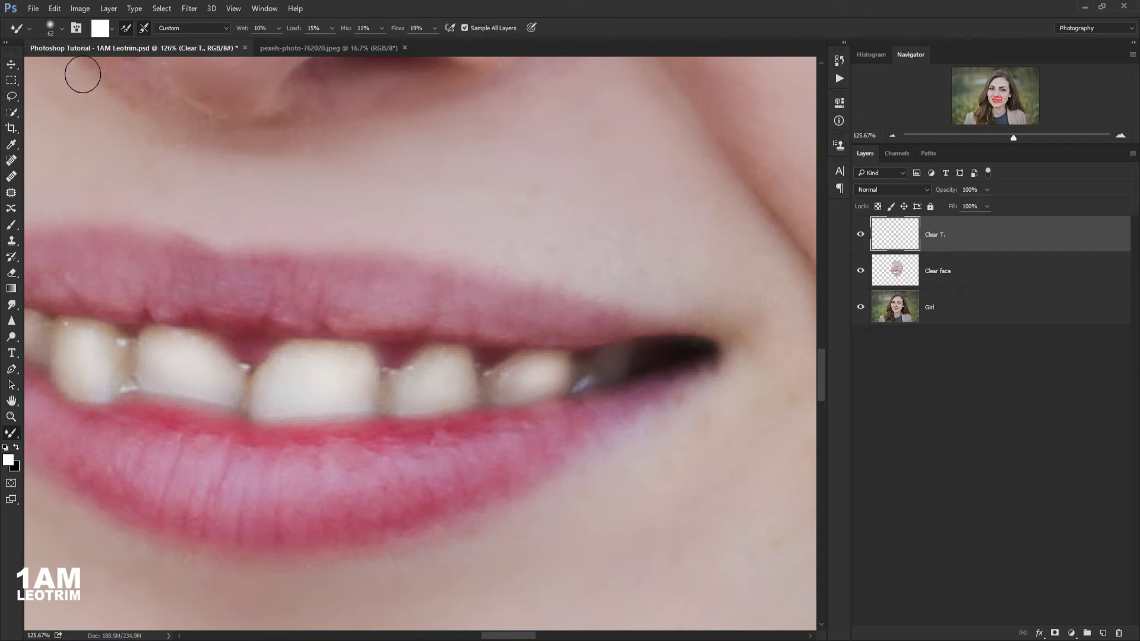
pyautogui.click(434, 28)
pyautogui.moveTo(441, 44); pyautogui.dragTo(443, 44)
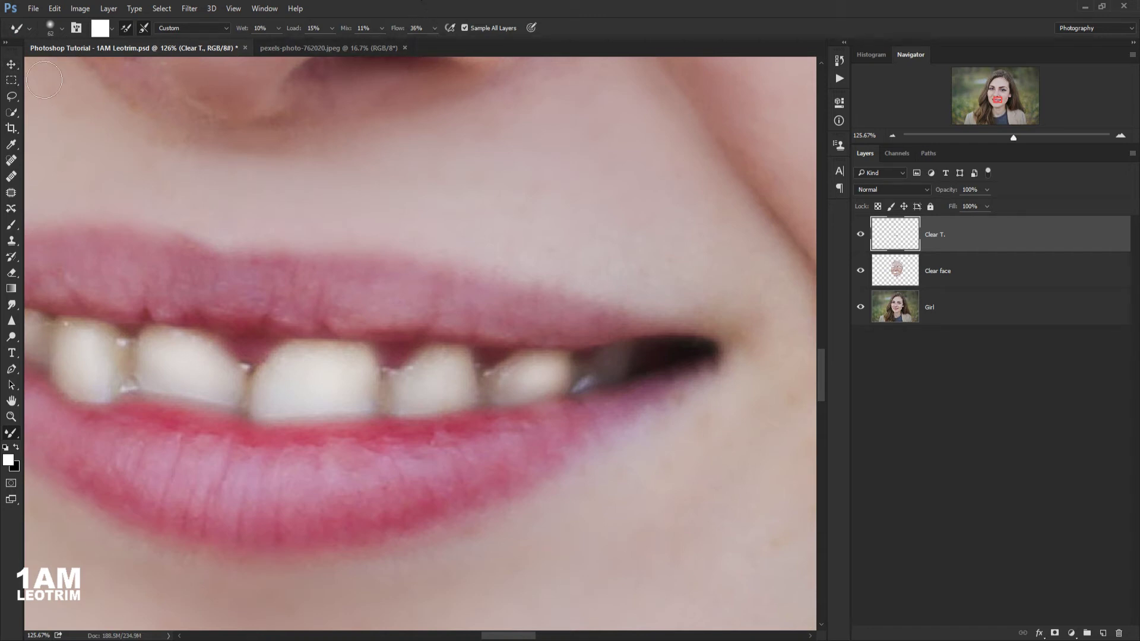
pyautogui.click(53, 31)
pyautogui.click(456, 4)
pyautogui.scroll(3, 428, 363)
pyautogui.click(54, 30)
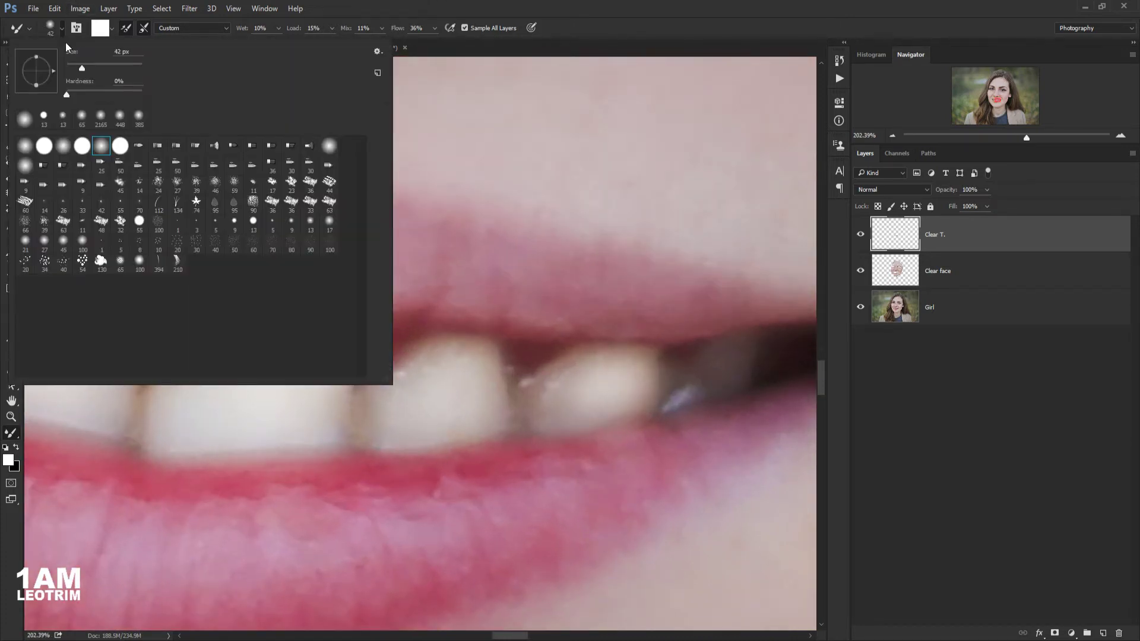
pyautogui.press('Return')
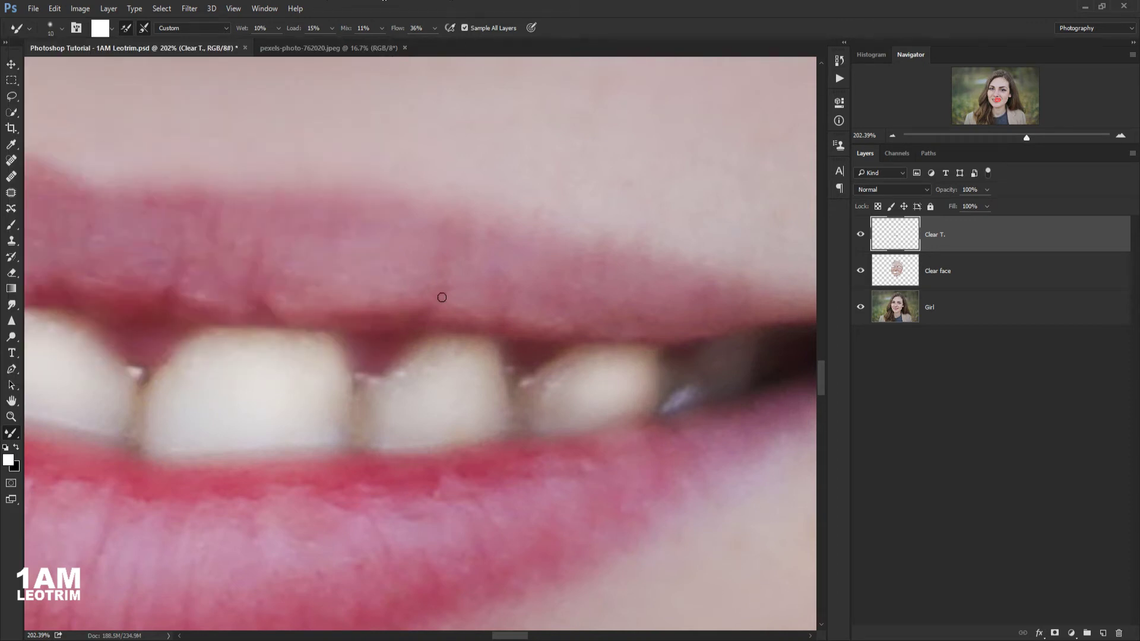
# - Raise the brush flow to 87% and shrink the brush to a tiny size
pyautogui.scroll(2, 411, 381)
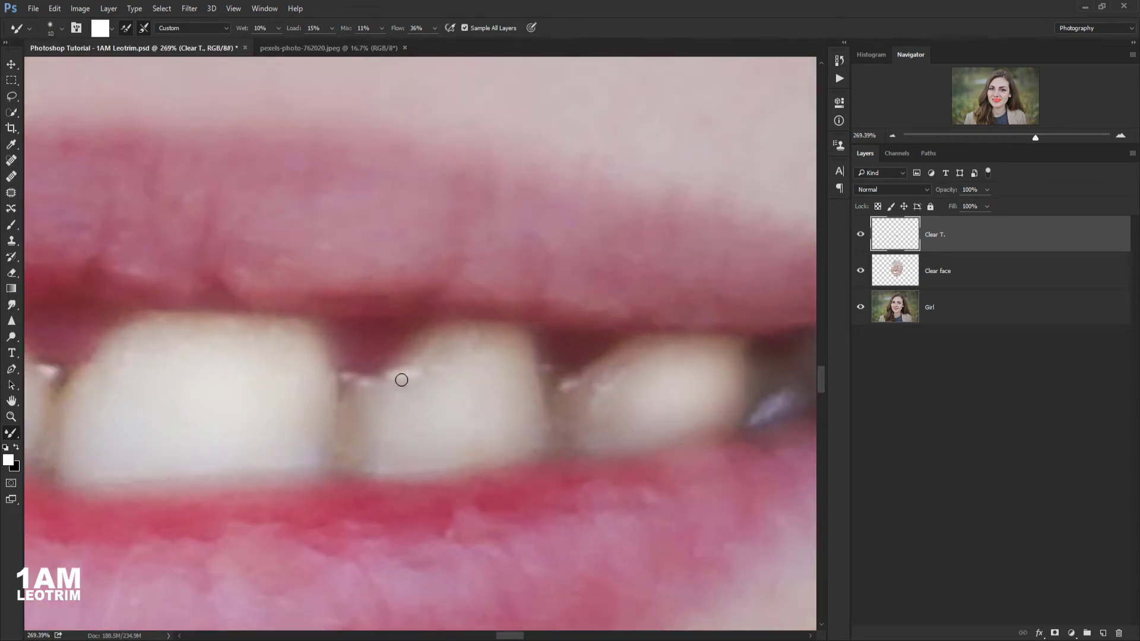
pyautogui.click(435, 28)
pyautogui.moveTo(453, 46); pyautogui.dragTo(462, 48)
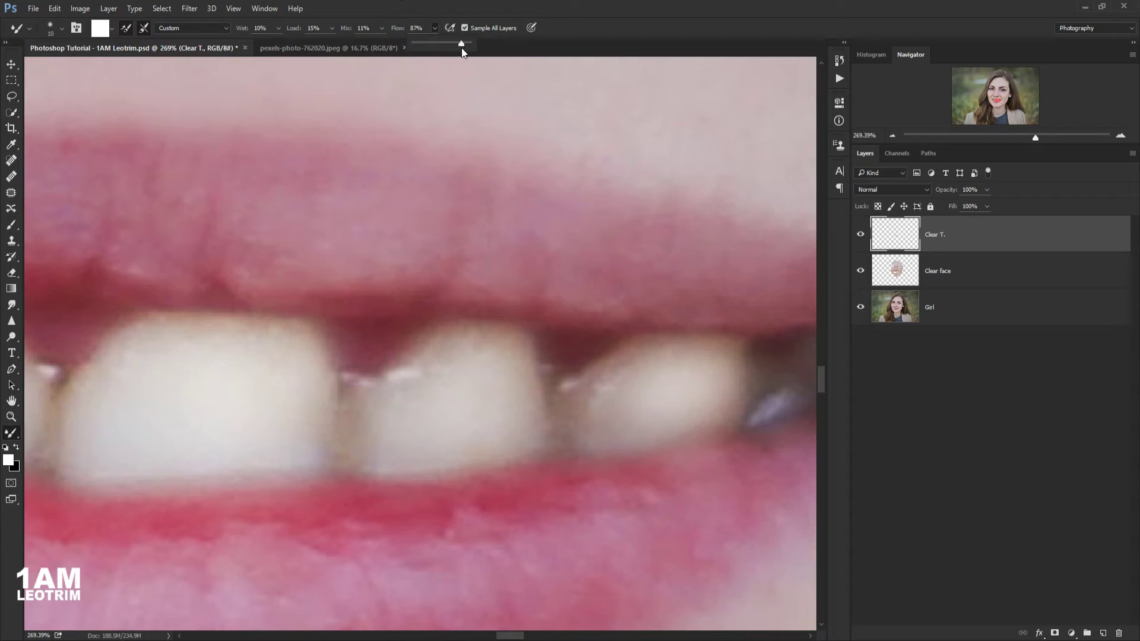
pyautogui.click(58, 28)
pyautogui.moveTo(67, 70); pyautogui.dragTo(66, 70)
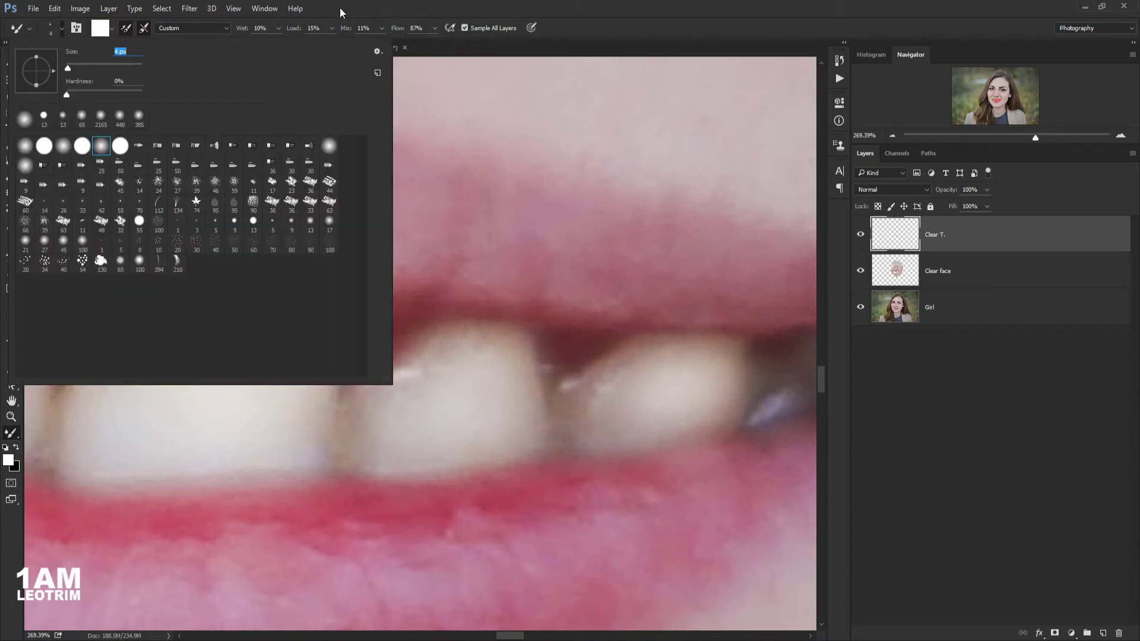
pyautogui.press('Return')
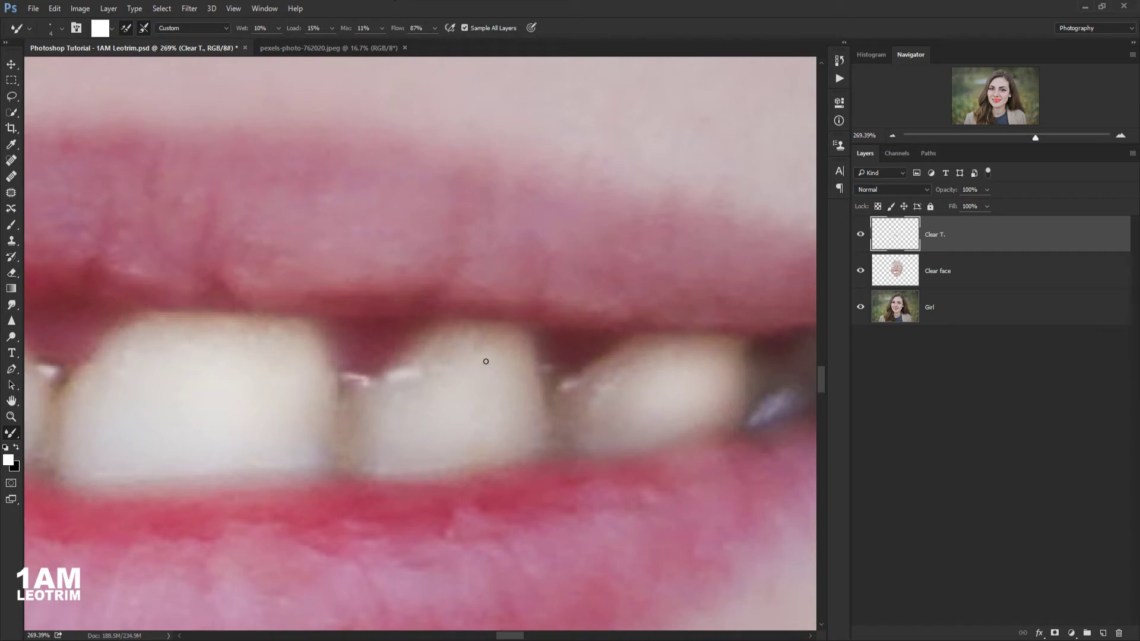
# - Lower the brush flow to 45% and zoom out to the whole face
pyautogui.scroll(-3, 489, 347)
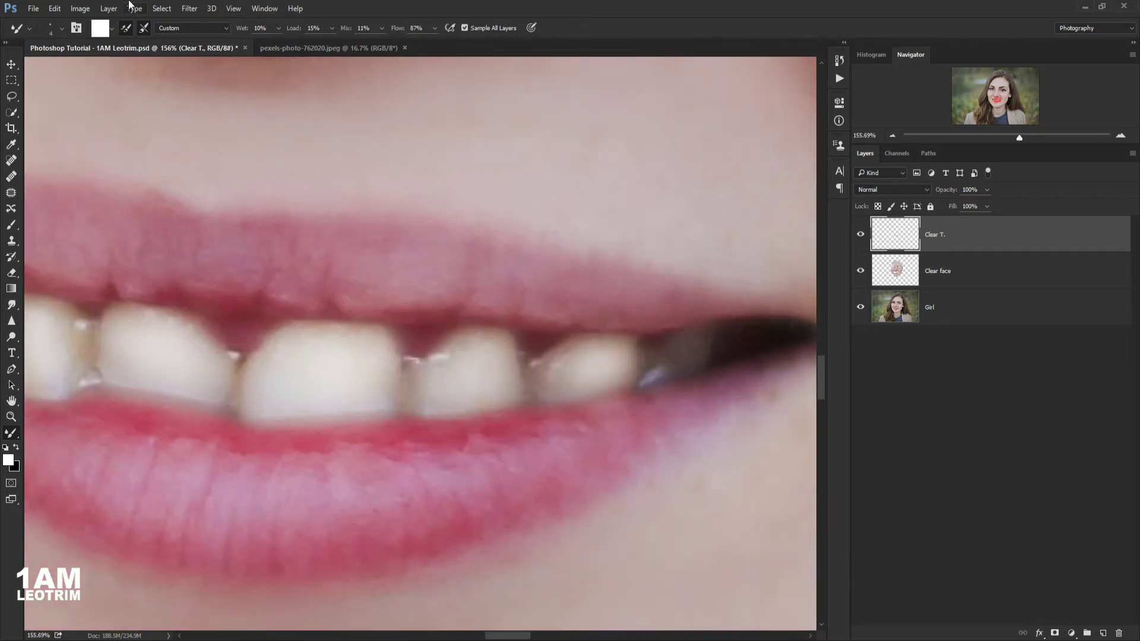
pyautogui.click(433, 28)
pyautogui.moveTo(411, 42); pyautogui.dragTo(410, 41)
pyautogui.scroll(3, 196, 337)
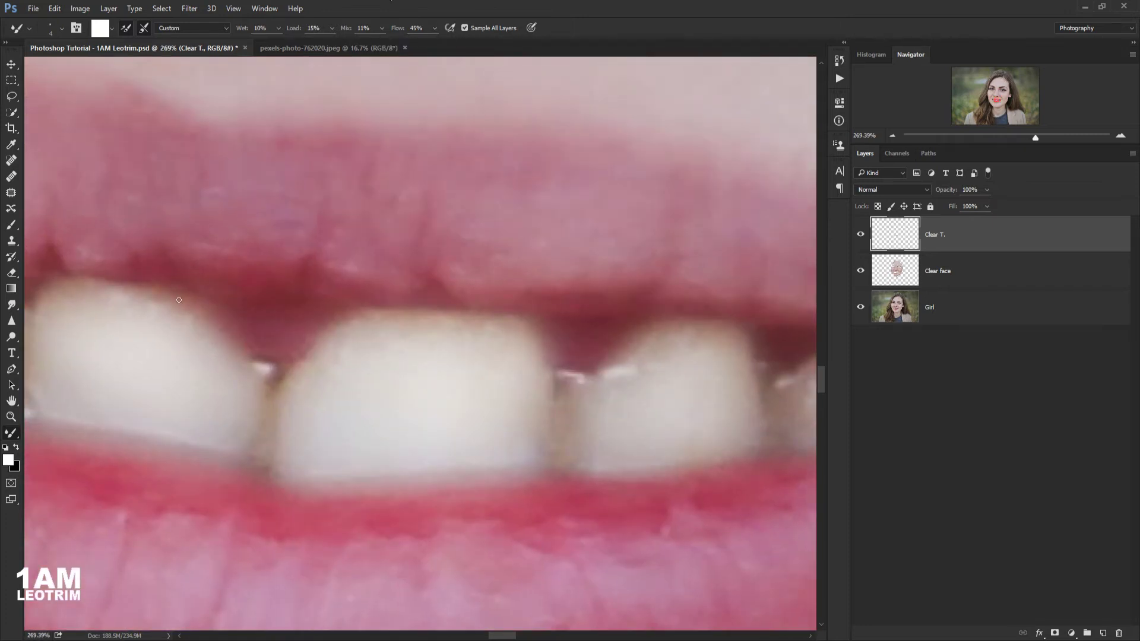
pyautogui.scroll(-4, 179, 300)
pyautogui.scroll(3, 279, 322)
pyautogui.scroll(2, 278, 320)
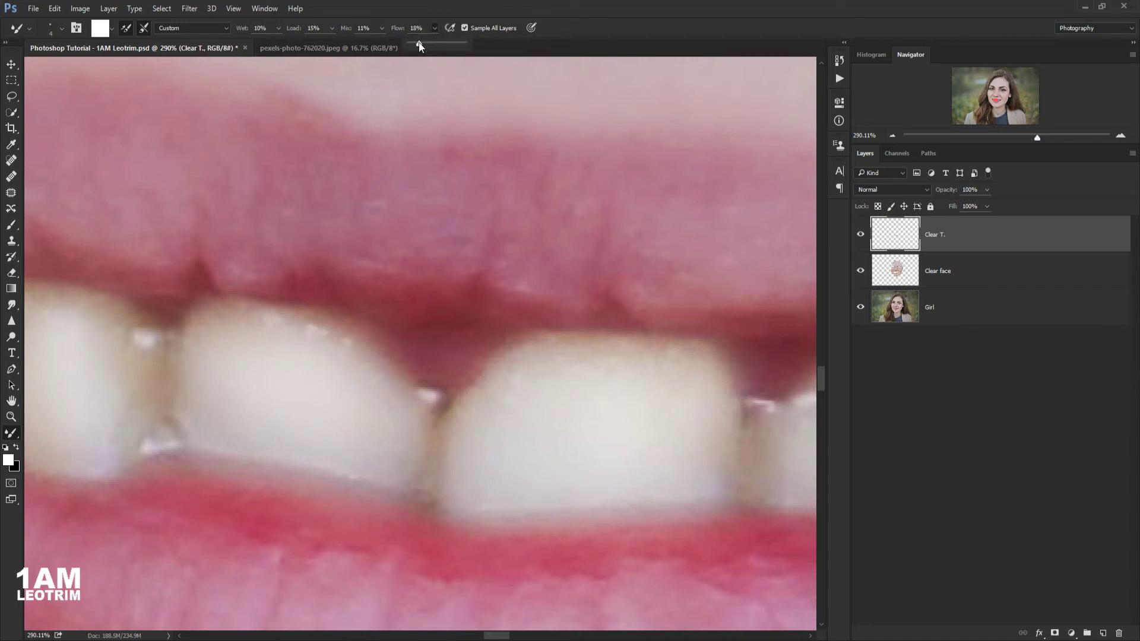
pyautogui.scroll(2, 361, 481)
pyautogui.scroll(2, 369, 482)
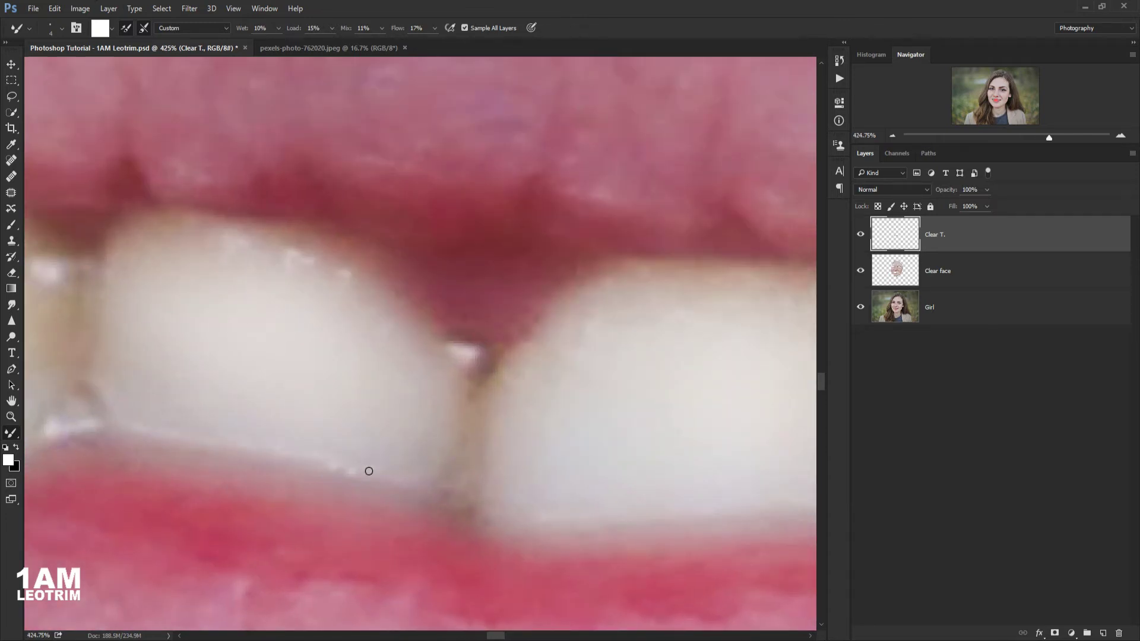
pyautogui.scroll(-5, 368, 471)
pyautogui.scroll(4, 312, 444)
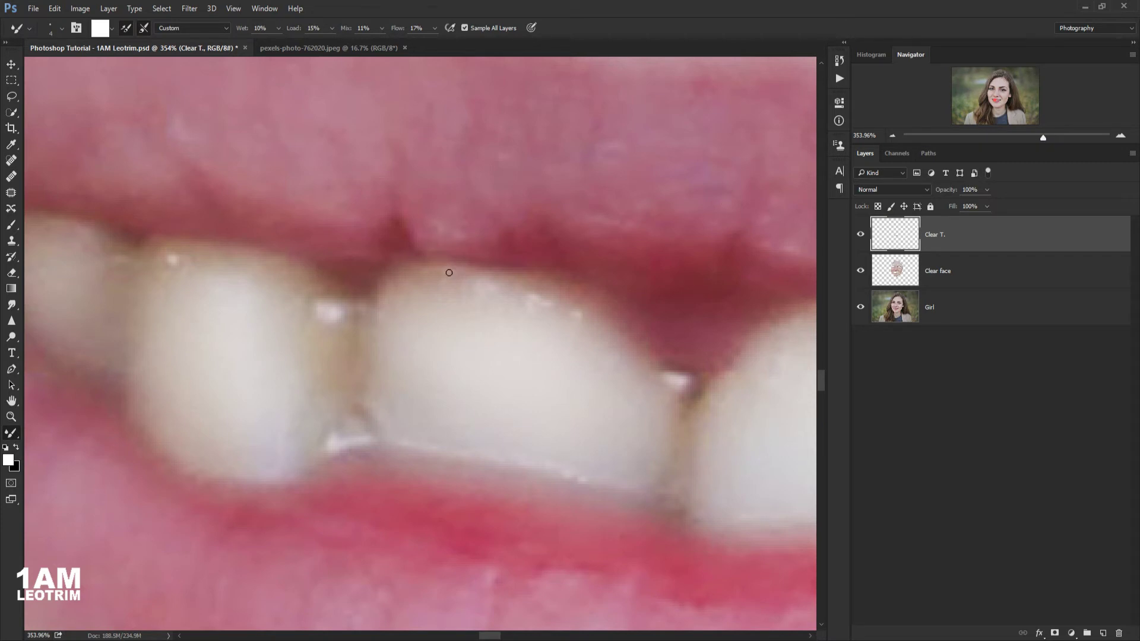
pyautogui.scroll(-5, 644, 326)
pyautogui.scroll(5, 731, 351)
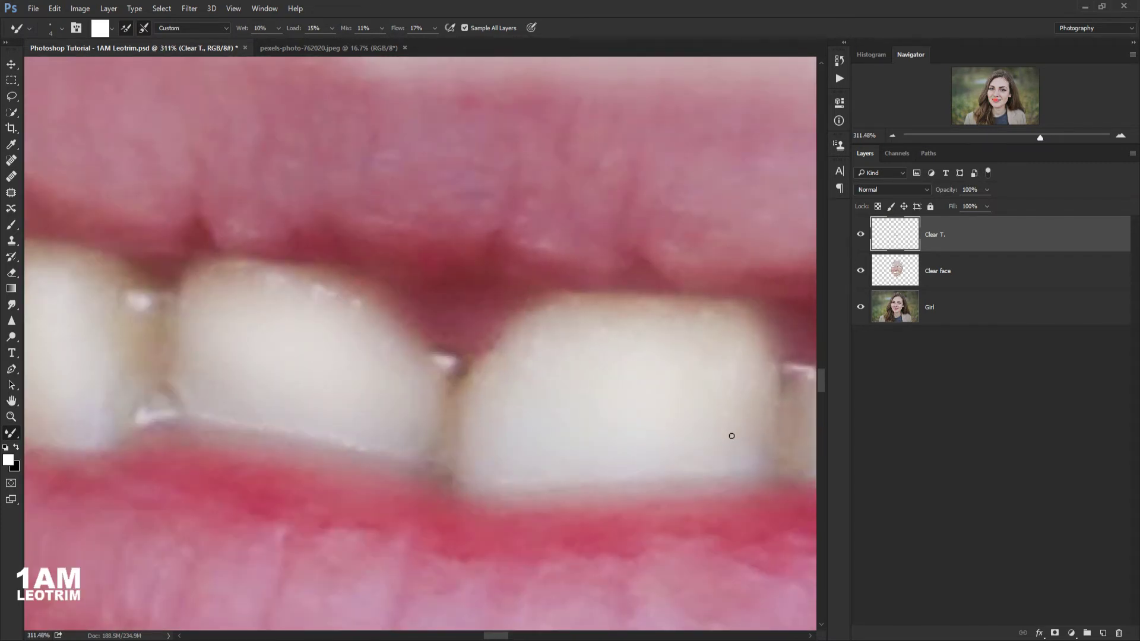
pyautogui.scroll(-3, 731, 435)
pyautogui.scroll(-1, 594, 416)
pyautogui.scroll(-1, 475, 398)
# - Turn the Clear T. layer back on after comparing and add a new layer above it
pyautogui.scroll(-2, 340, 380)
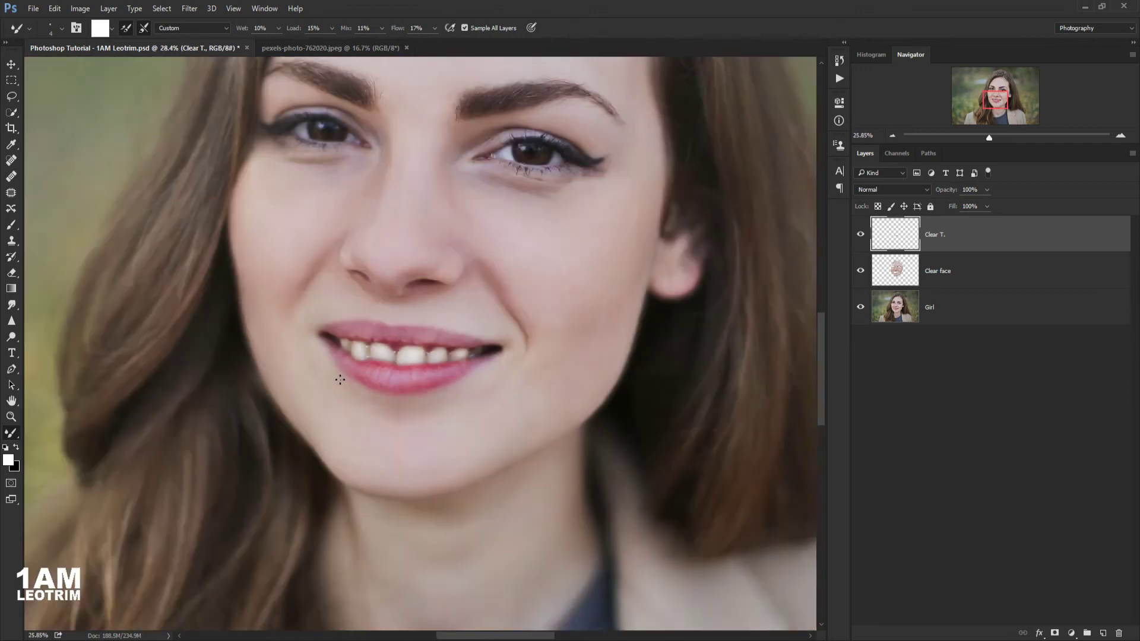
pyautogui.scroll(-2, 349, 384)
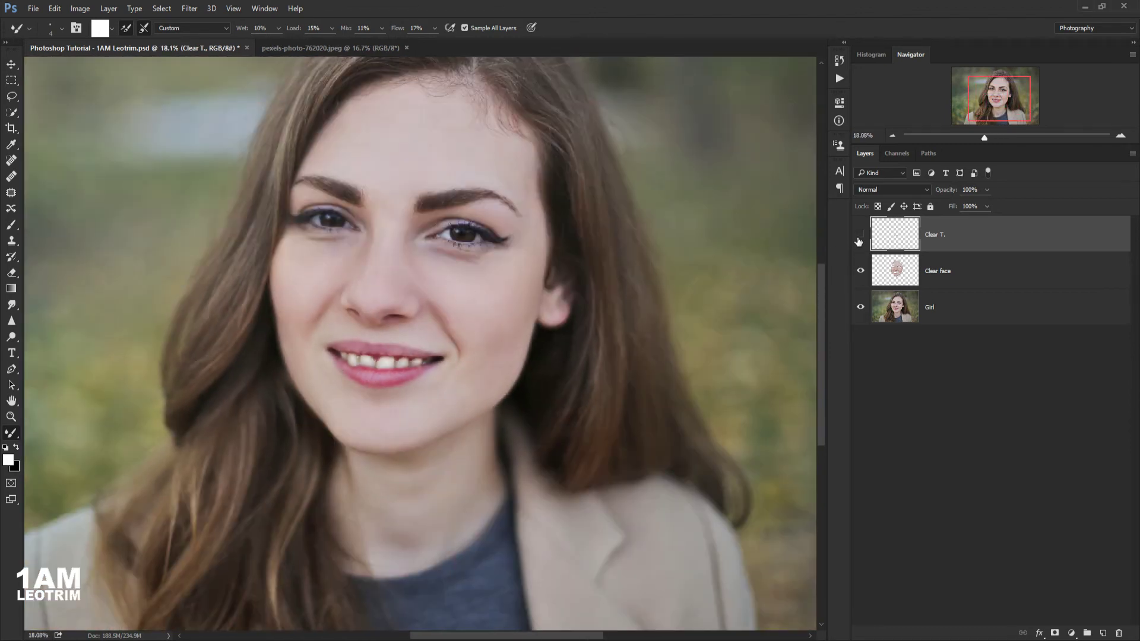
pyautogui.click(860, 237)
pyautogui.scroll(-1, 516, 413)
pyautogui.scroll(-1, 516, 411)
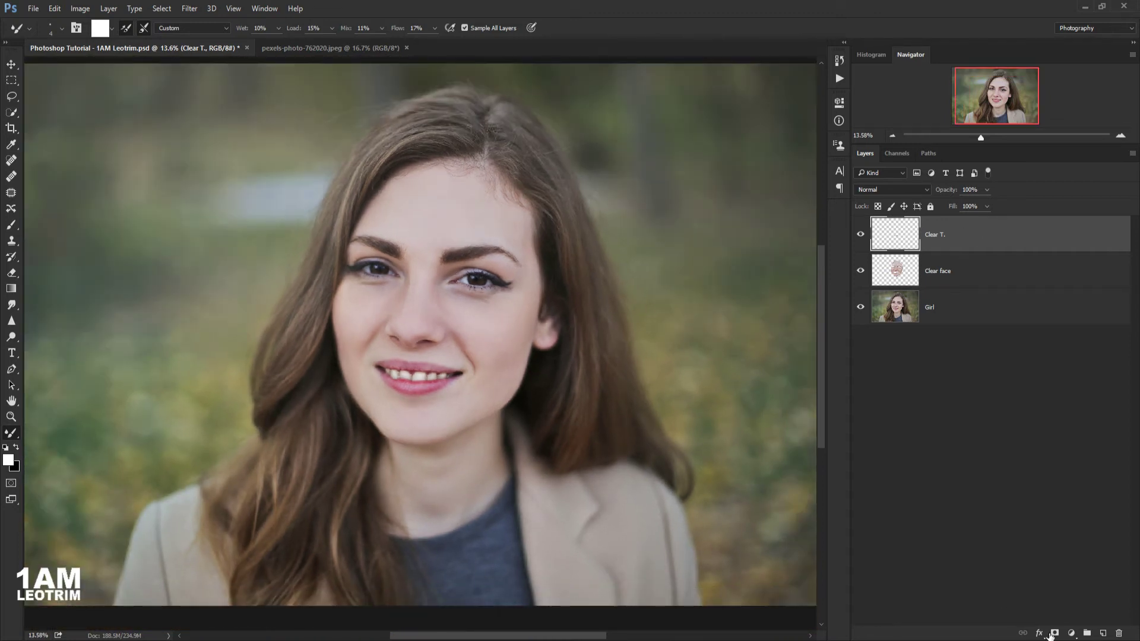
pyautogui.click(1099, 634)
pyautogui.write('E.Color')
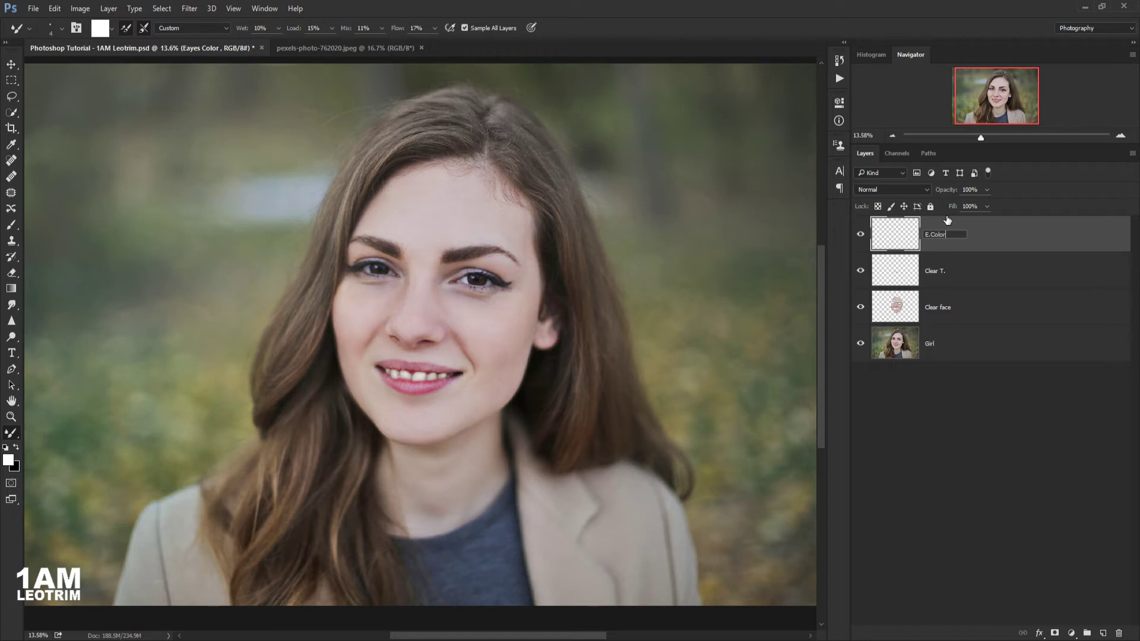
# - Name the new layer E.Color and set the foreground colour to a medium orange-brown
pyautogui.press('Return')
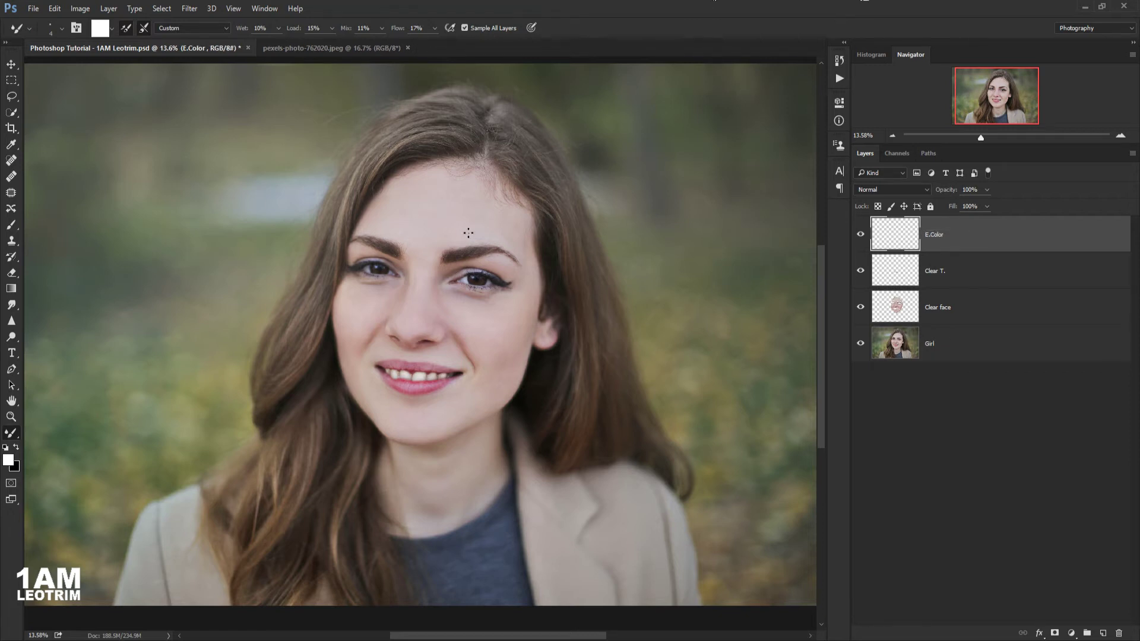
pyautogui.scroll(10, 475, 279)
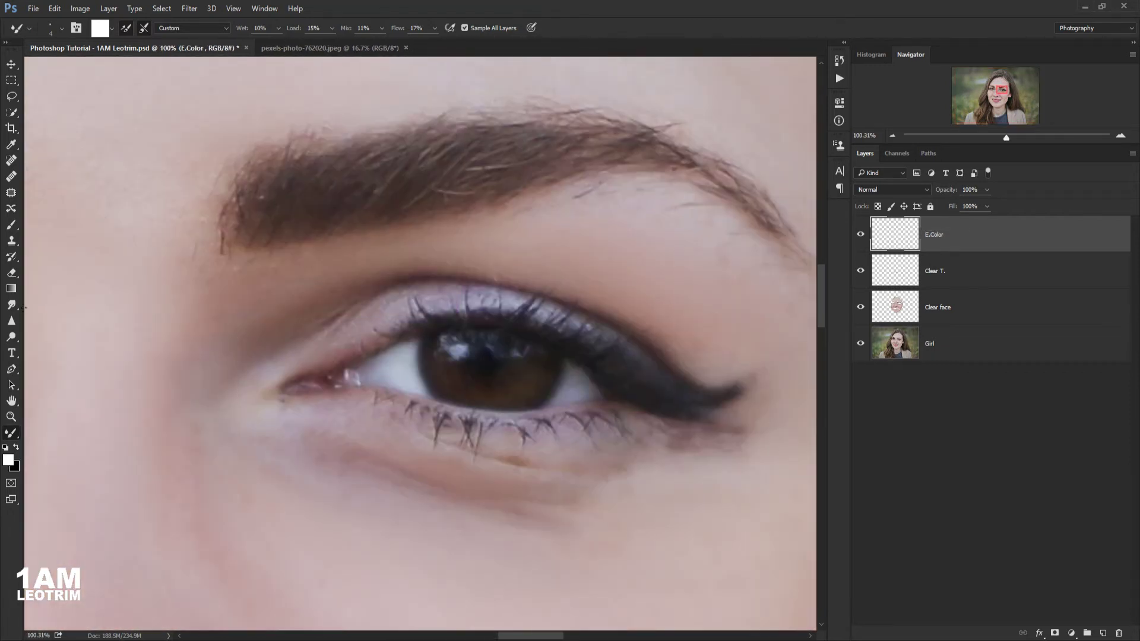
pyautogui.click(15, 460)
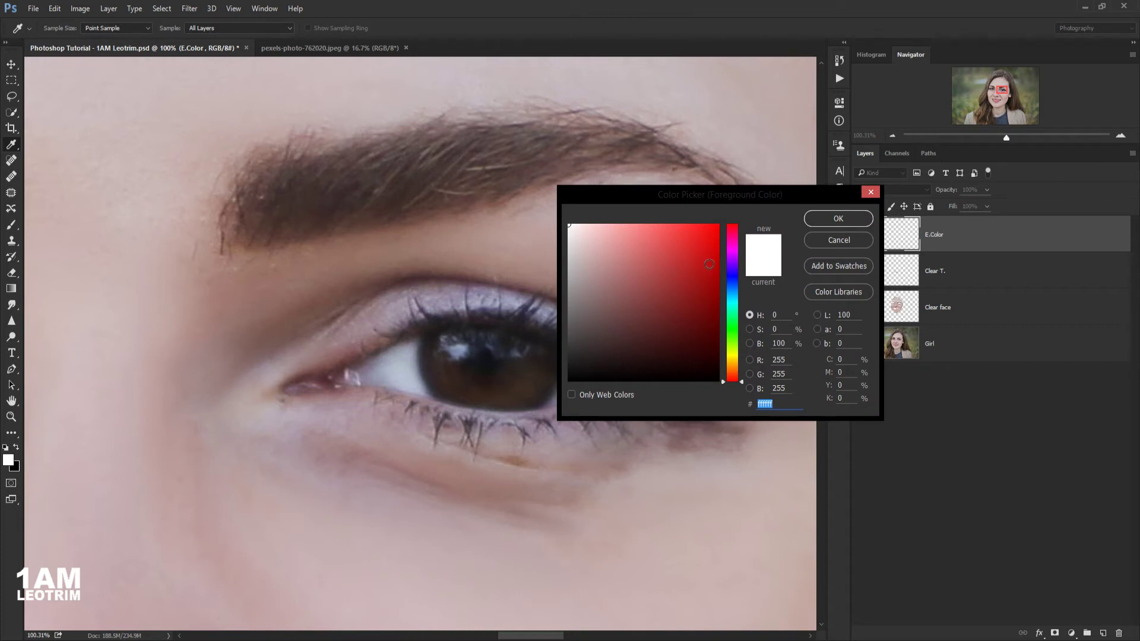
pyautogui.moveTo(678, 344)
pyautogui.mouseDown()
pyautogui.moveTo(673, 360)
pyautogui.moveTo(655, 345)
pyautogui.mouseUp()
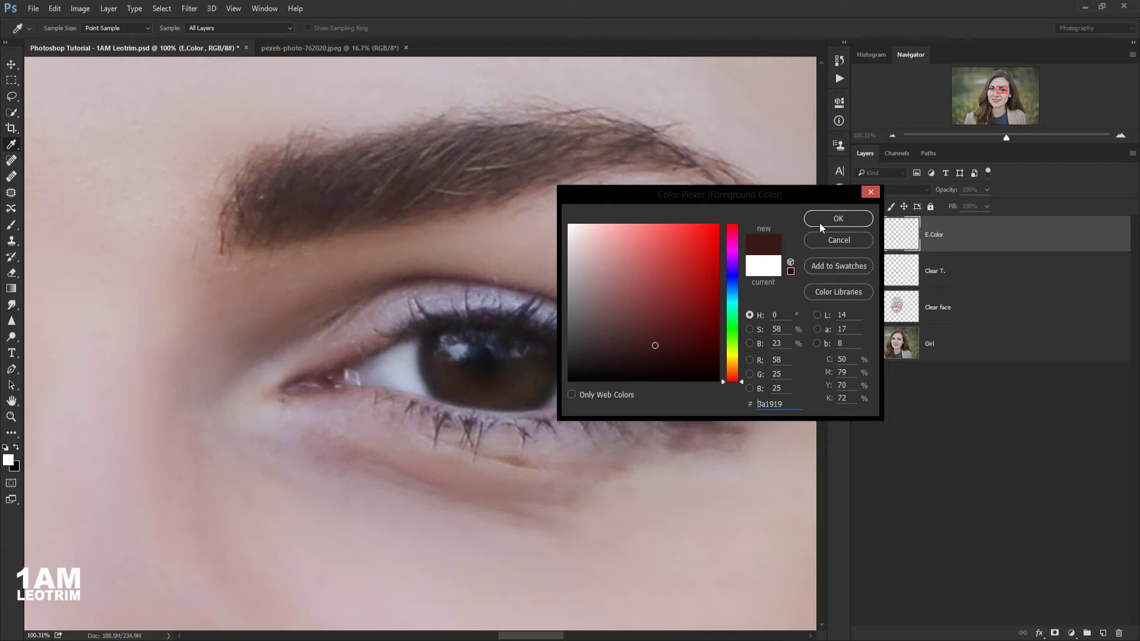
pyautogui.click(731, 372)
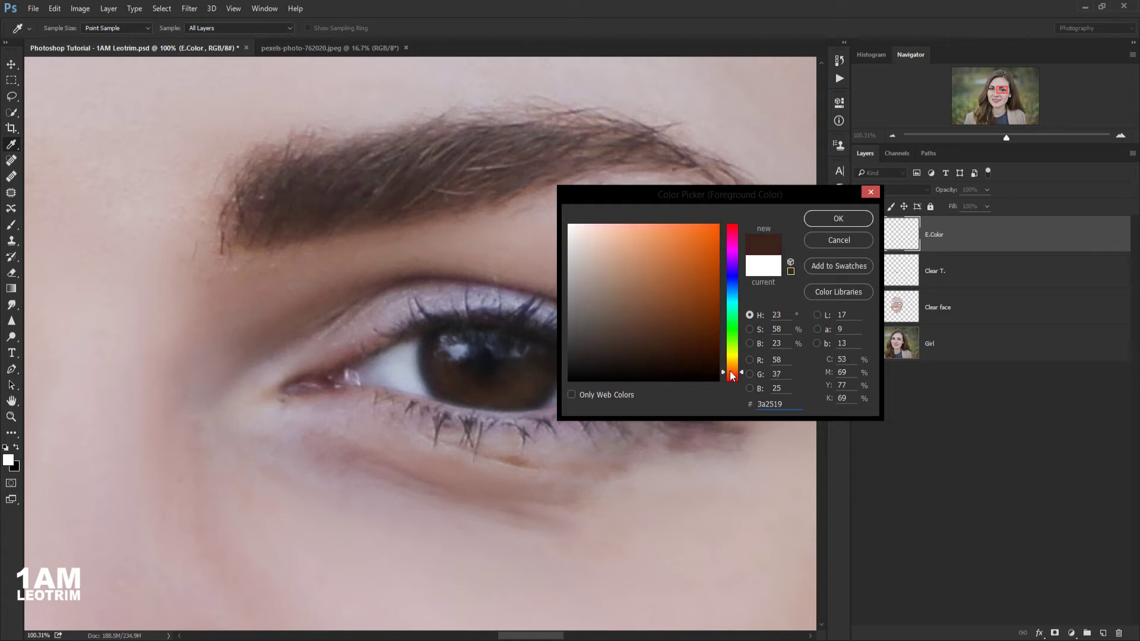
pyautogui.click(664, 315)
pyautogui.moveTo(658, 320); pyautogui.dragTo(648, 297)
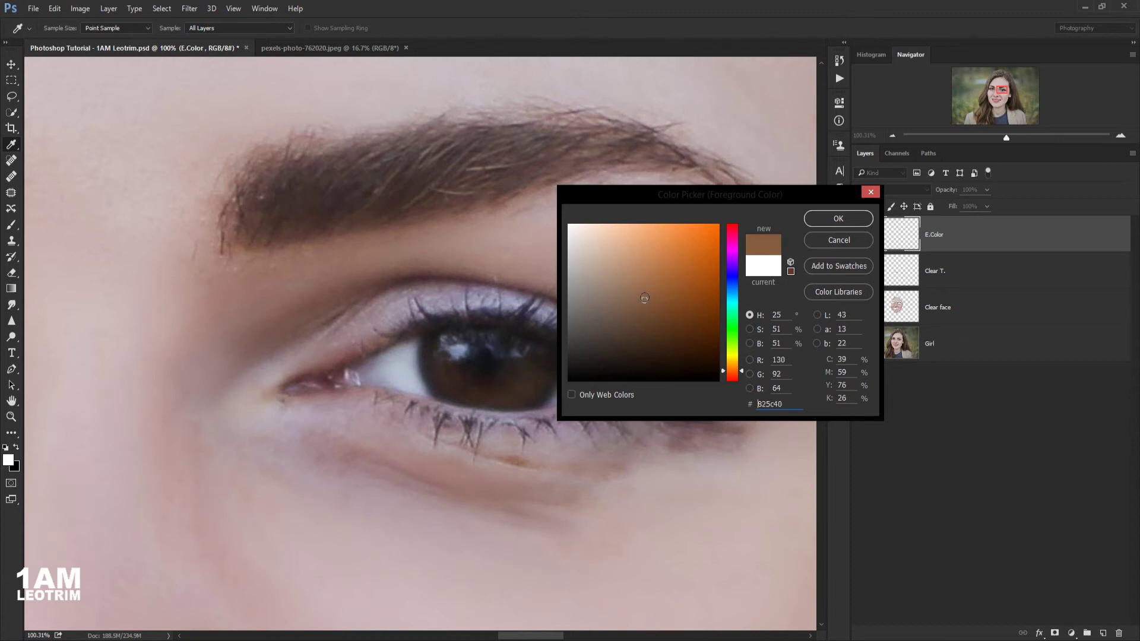
pyautogui.click(821, 219)
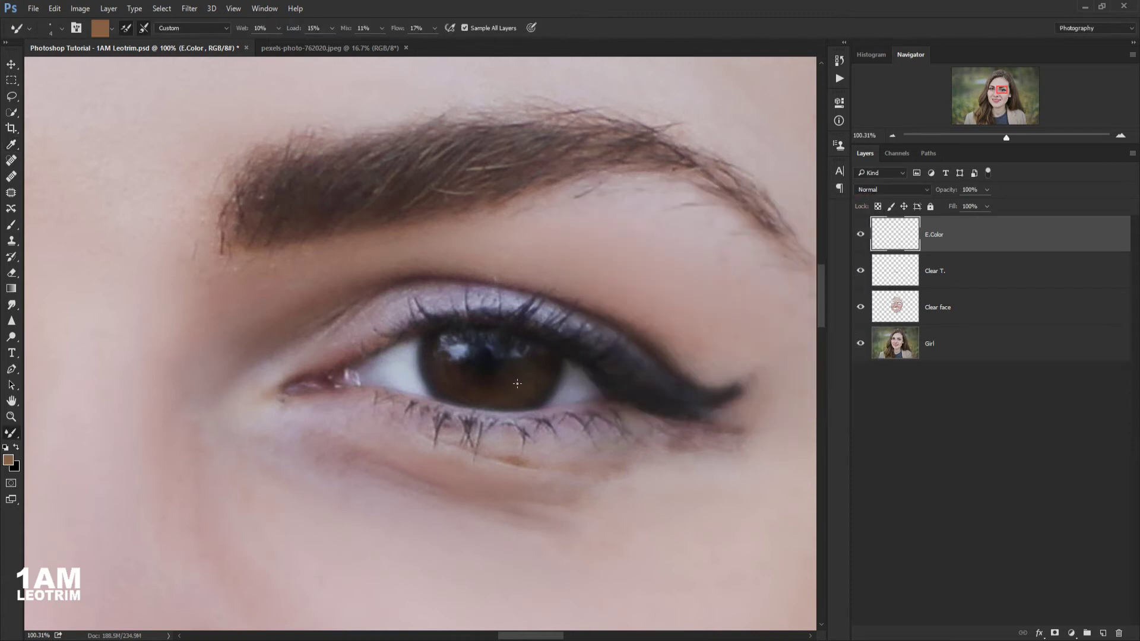
# - Set the Mixer Brush colour to bright orange and enlarge the brush
pyautogui.scroll(2, 491, 387)
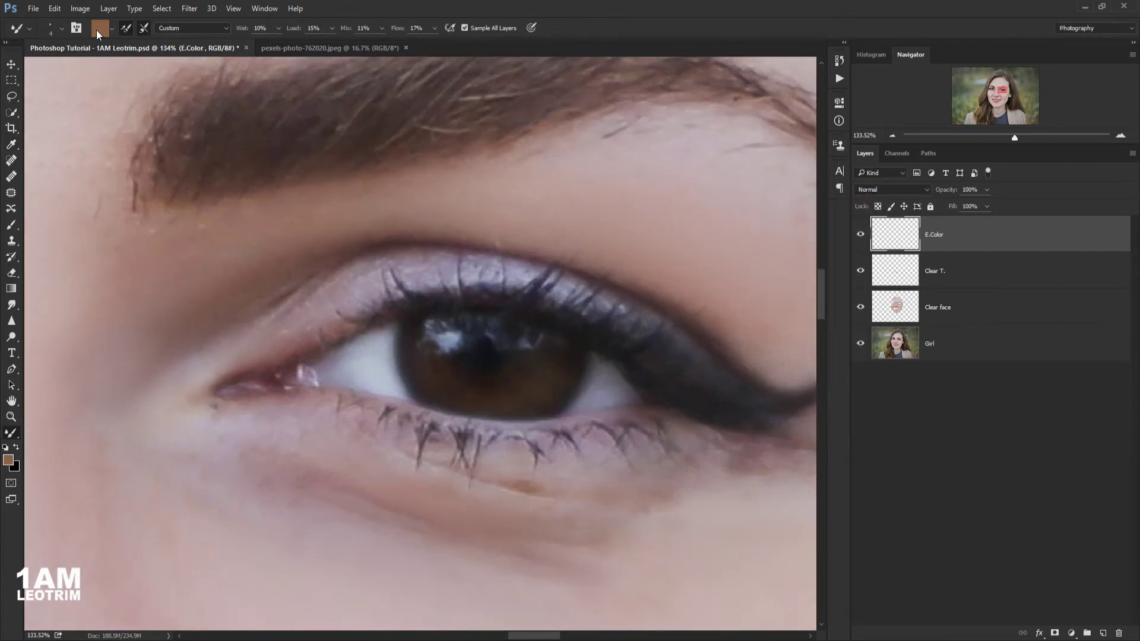
pyautogui.click(99, 29)
pyautogui.moveTo(697, 254); pyautogui.dragTo(697, 245)
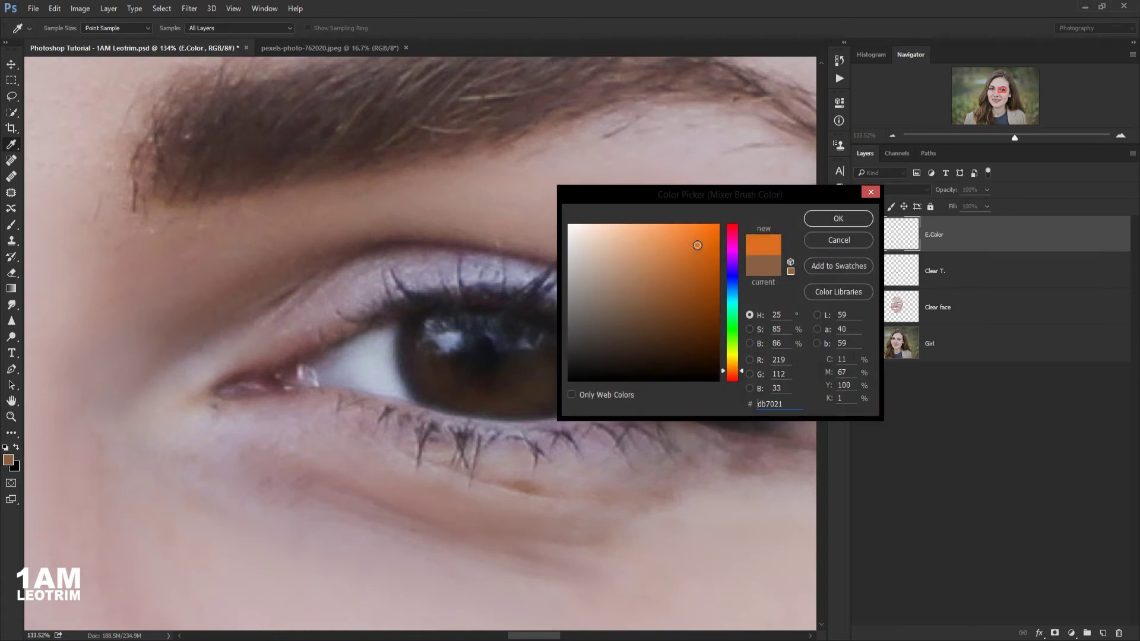
pyautogui.click(827, 222)
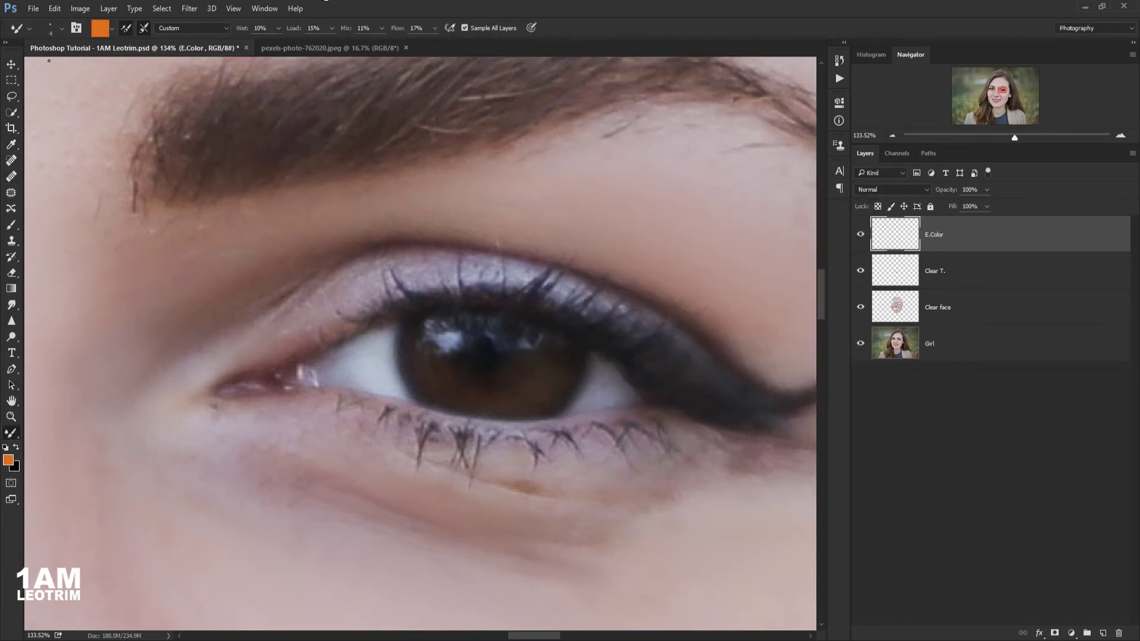
pyautogui.click(48, 31)
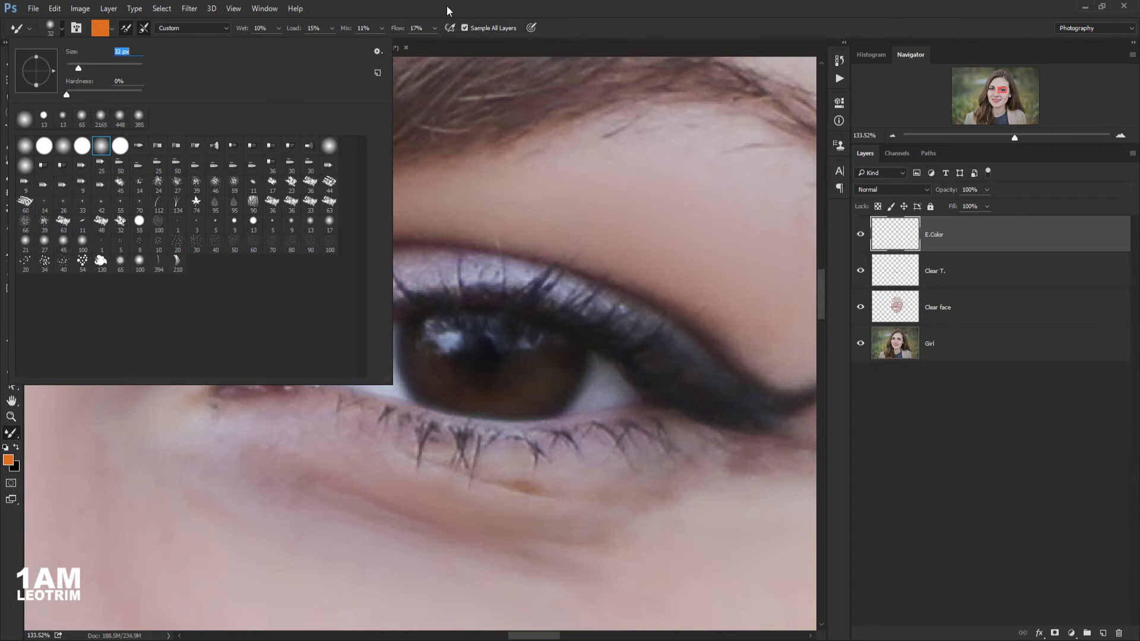
pyautogui.press('Return')
pyautogui.scroll(3, 560, 370)
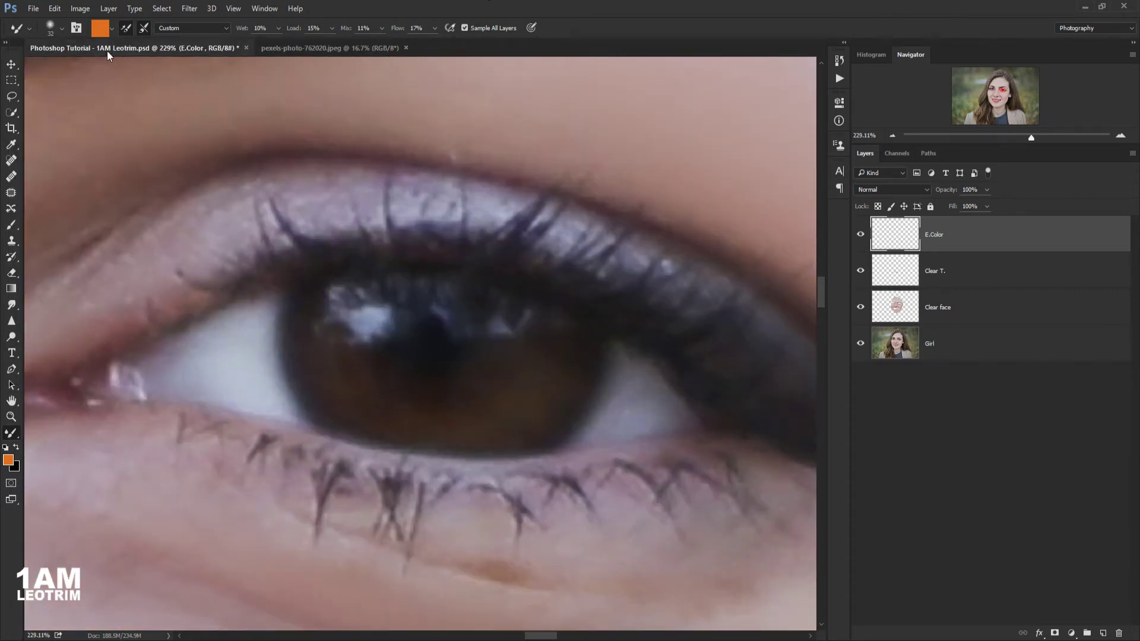
pyautogui.click(52, 33)
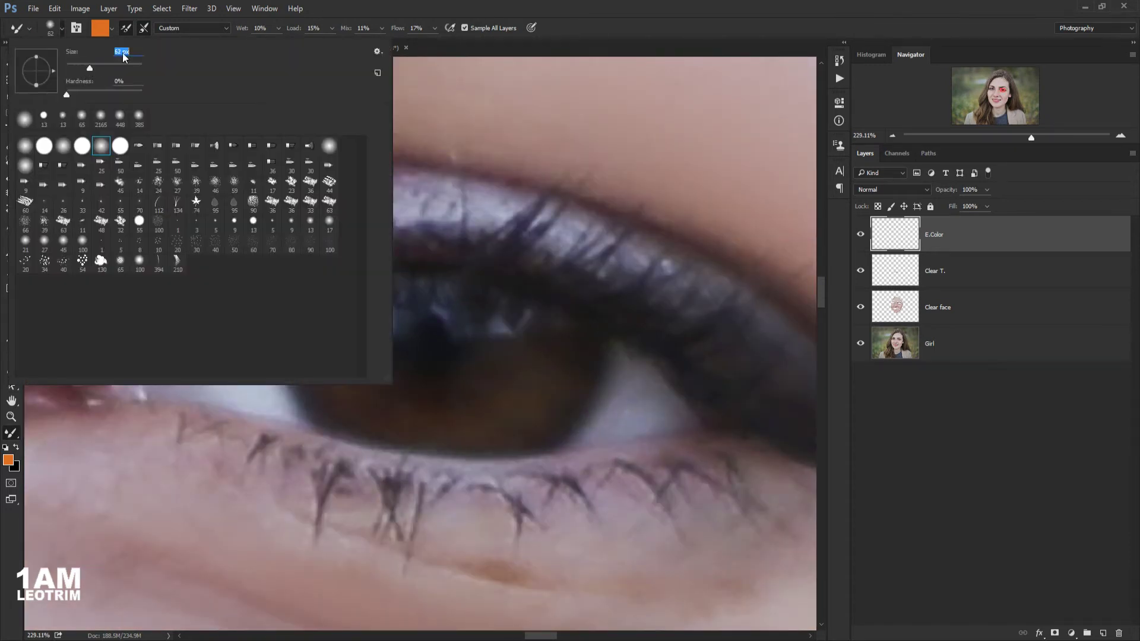
pyautogui.press('Return')
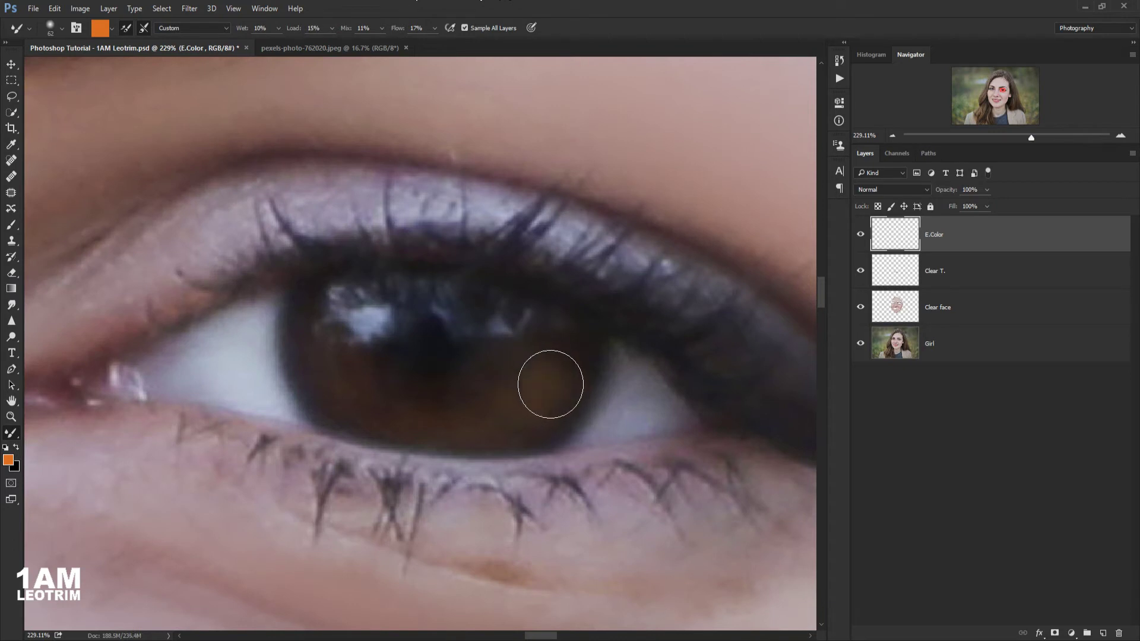
# - Paint a warm orange tint over both irises on the E.Color layer
pyautogui.moveTo(550, 385)
pyautogui.mouseDown()
pyautogui.moveTo(427, 422)
pyautogui.moveTo(338, 372)
pyautogui.moveTo(562, 361)
pyautogui.moveTo(505, 402)
pyautogui.mouseUp()
pyautogui.scroll(-5, 605, 305)
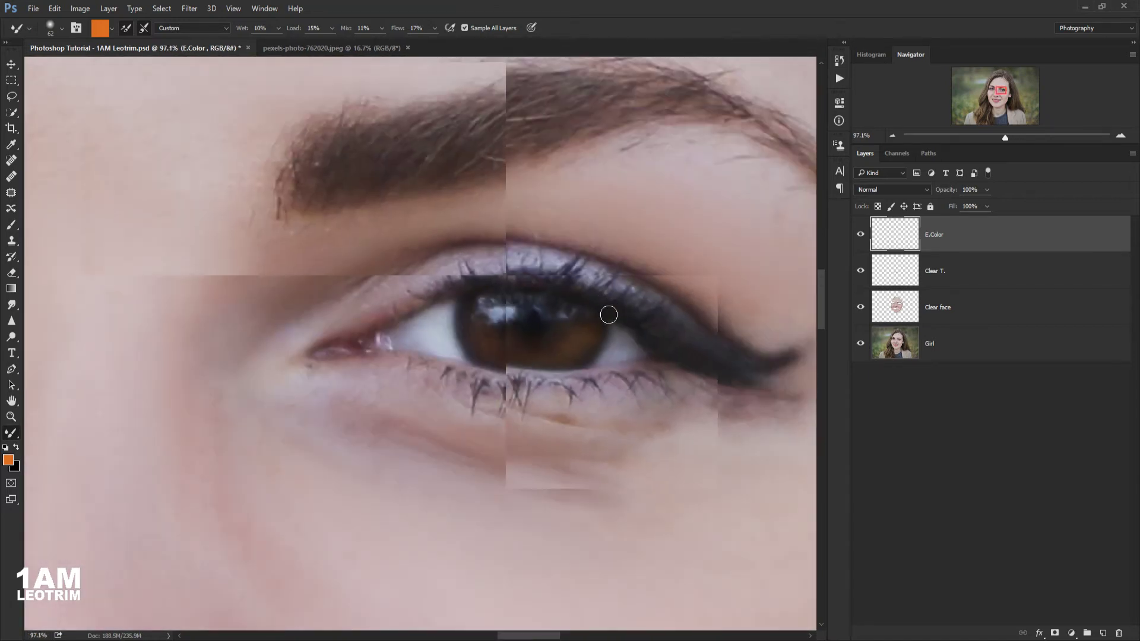
pyautogui.scroll(-2, 609, 314)
pyautogui.scroll(3, 596, 336)
pyautogui.scroll(2, 601, 343)
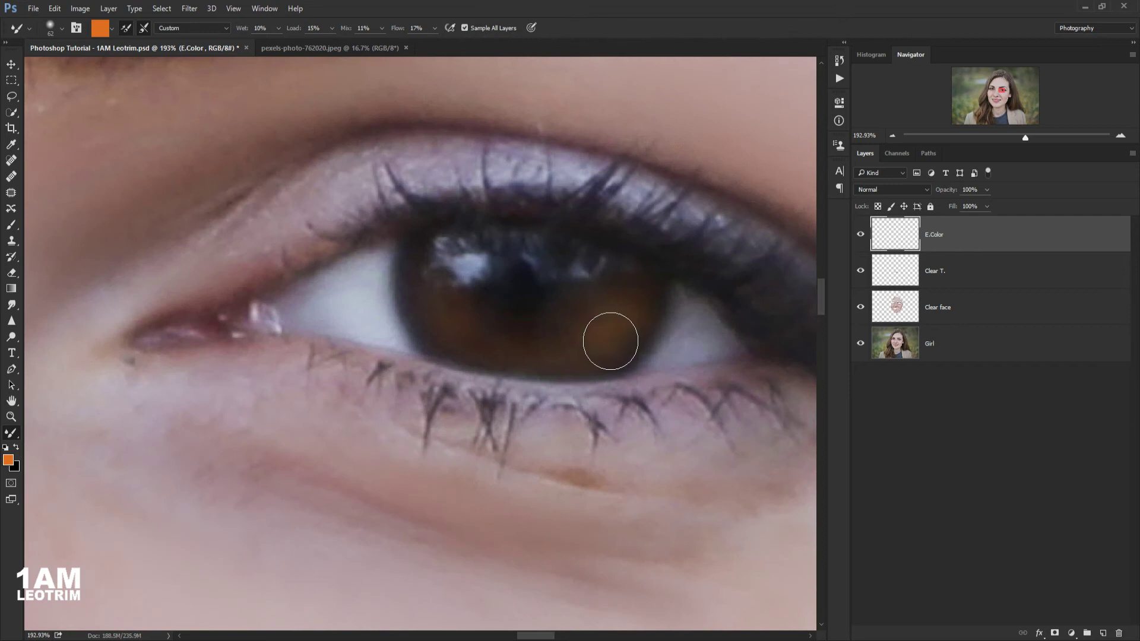
pyautogui.scroll(-2, 555, 344)
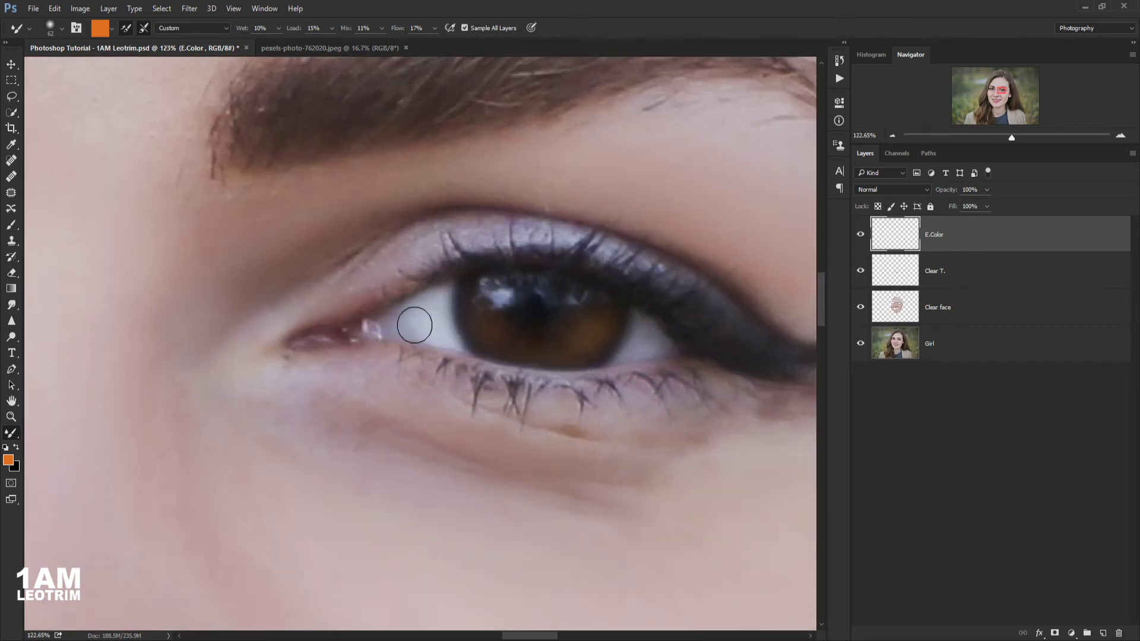
pyautogui.scroll(-2, 414, 325)
pyautogui.scroll(-1, 535, 326)
pyautogui.scroll(-2, 475, 321)
pyautogui.scroll(3, 348, 309)
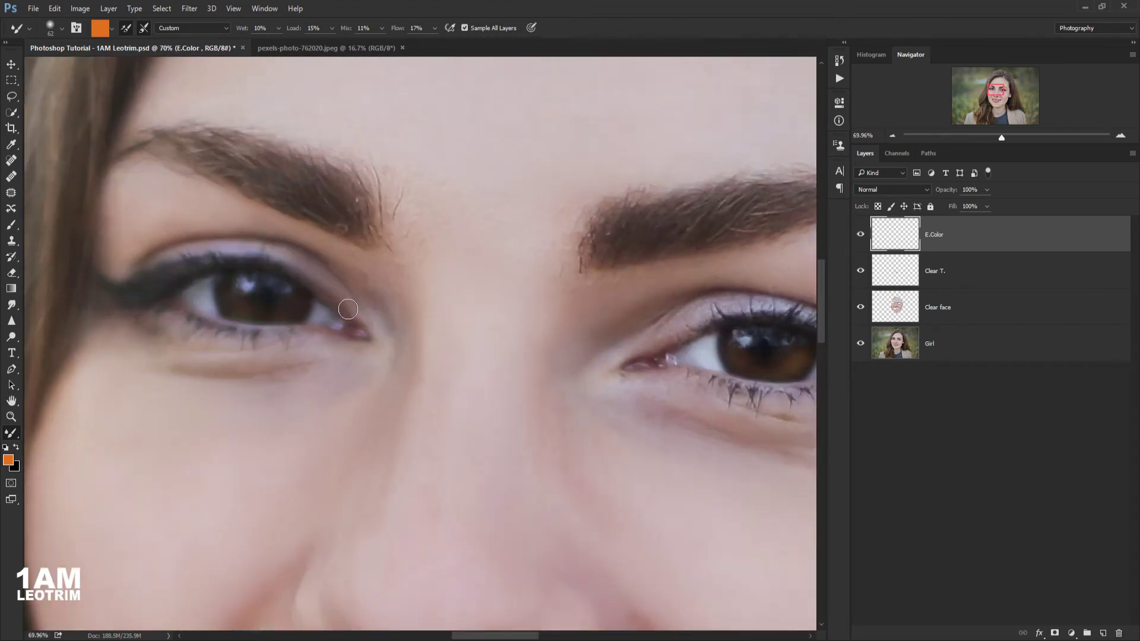
pyautogui.scroll(2, 230, 291)
pyautogui.scroll(2, 229, 282)
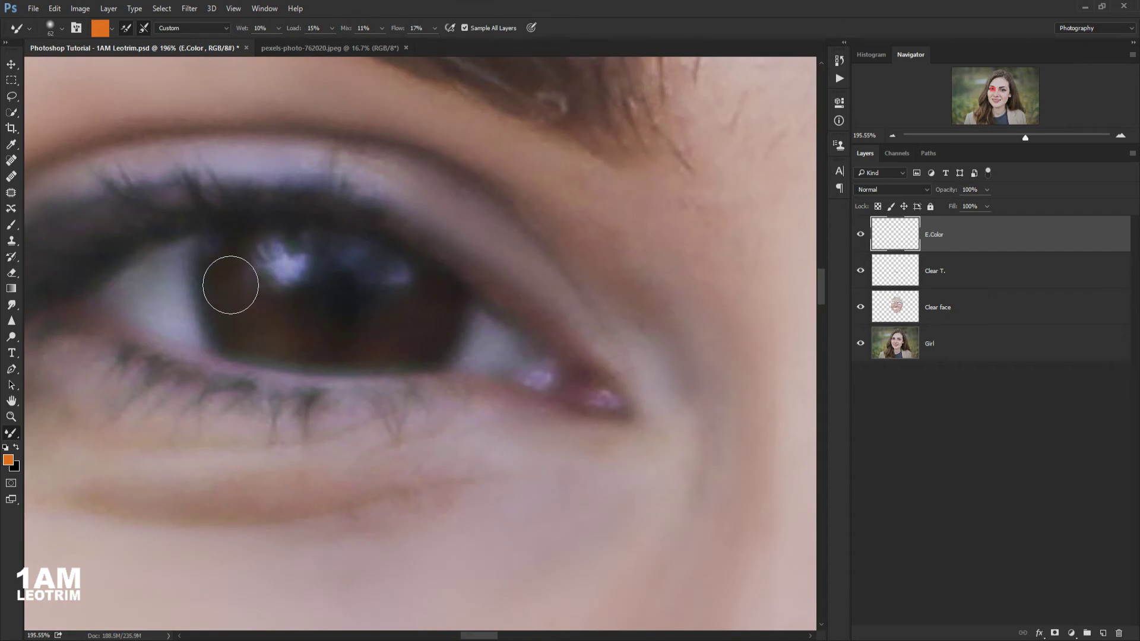
pyautogui.moveTo(230, 286)
pyautogui.mouseDown()
pyautogui.moveTo(242, 313)
pyautogui.moveTo(319, 333)
pyautogui.moveTo(293, 334)
pyautogui.moveTo(240, 317)
pyautogui.moveTo(410, 318)
pyautogui.moveTo(404, 326)
pyautogui.moveTo(430, 314)
pyautogui.moveTo(427, 300)
pyautogui.moveTo(387, 330)
pyautogui.moveTo(326, 331)
pyautogui.moveTo(211, 303)
pyautogui.mouseUp()
pyautogui.scroll(-5, 212, 307)
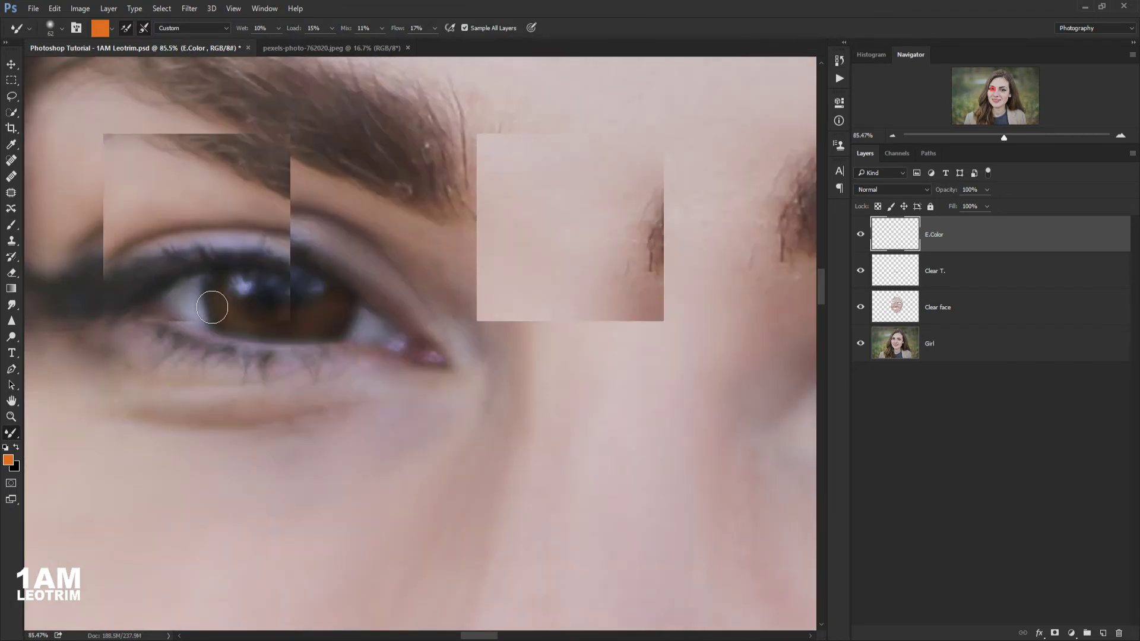
pyautogui.scroll(-3, 212, 307)
pyautogui.scroll(3, 557, 297)
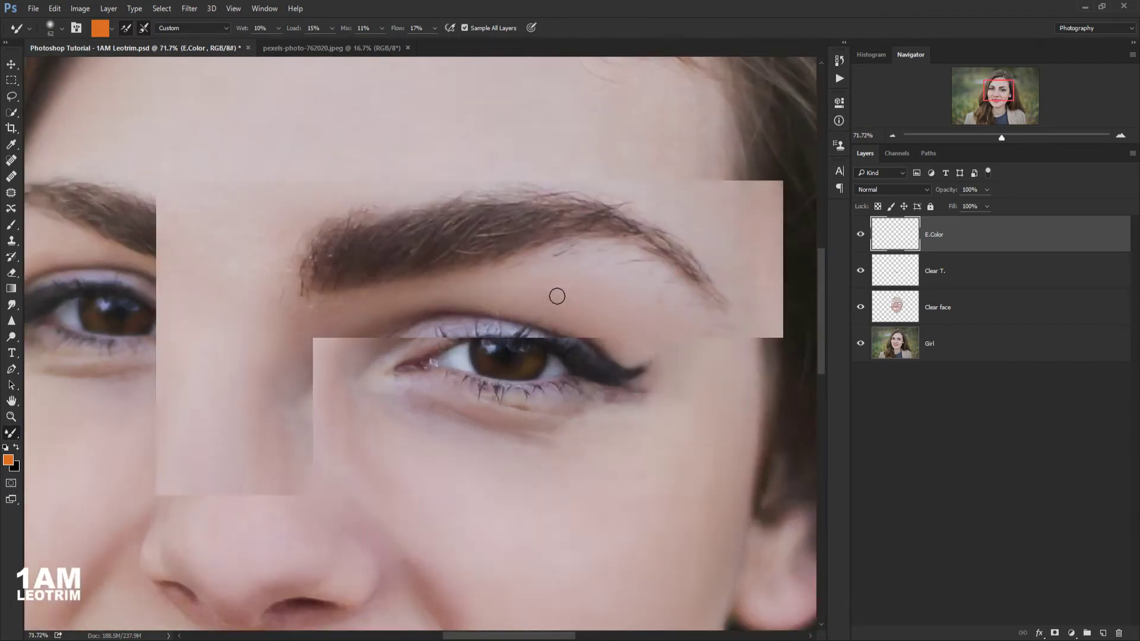
# - Set the foreground colour to pure white and return to the brush
pyautogui.click(9, 459)
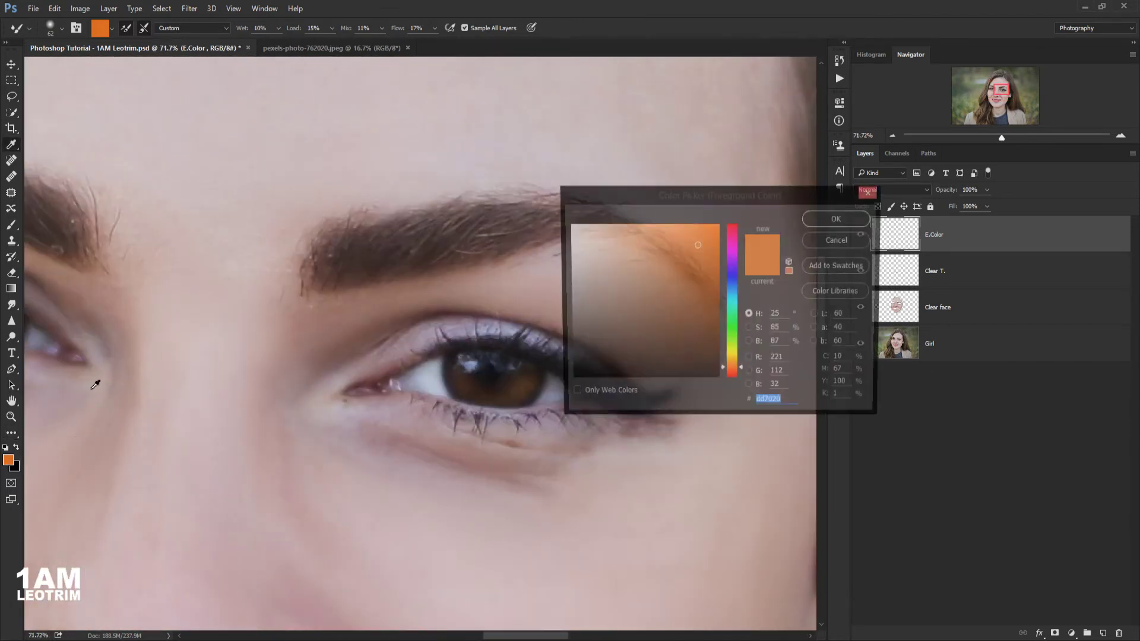
pyautogui.click(570, 225)
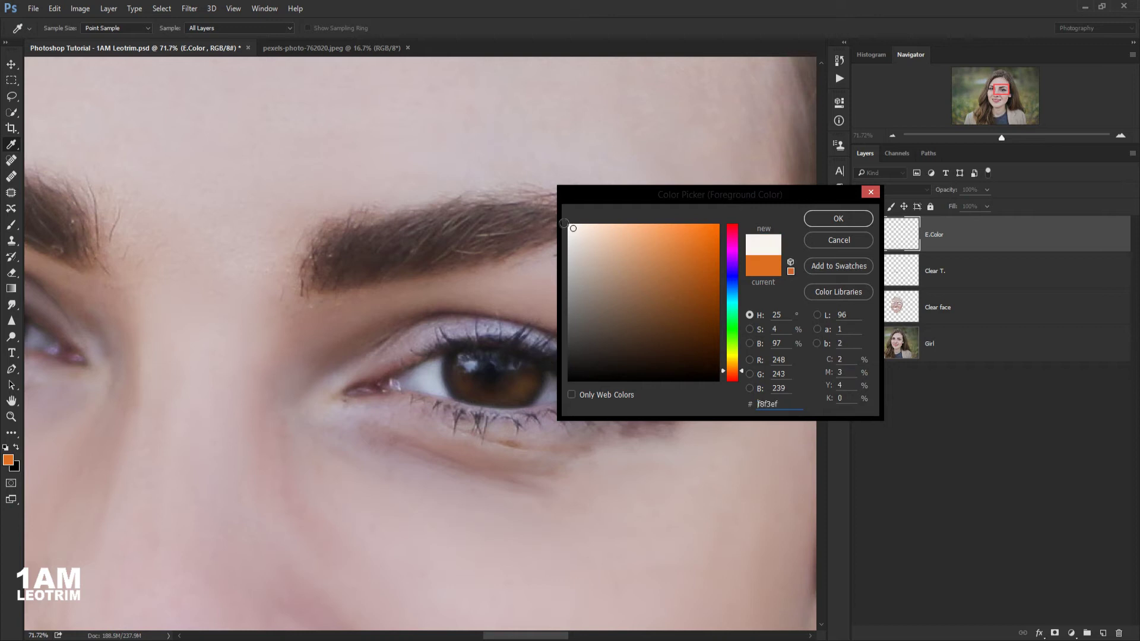
pyautogui.click(838, 218)
pyautogui.press('b')
# - Blend the catchlight beside the pupil, then undo it with Edit > Step Backward
pyautogui.scroll(5, 521, 369)
pyautogui.scroll(2, 520, 370)
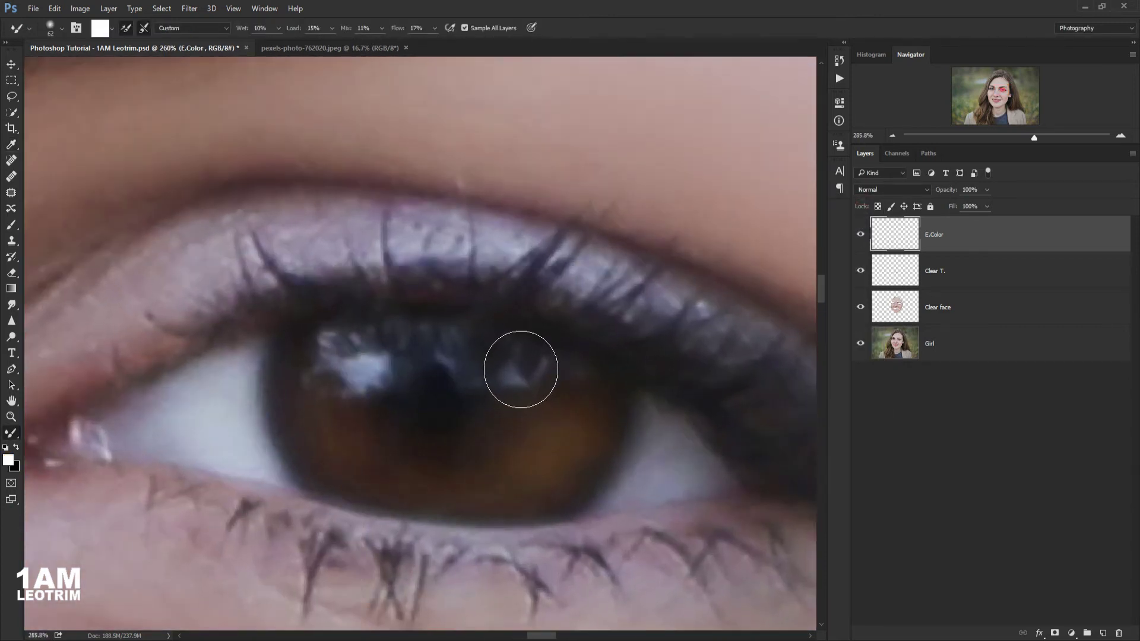
pyautogui.scroll(1, 520, 369)
pyautogui.moveTo(354, 373); pyautogui.dragTo(325, 364)
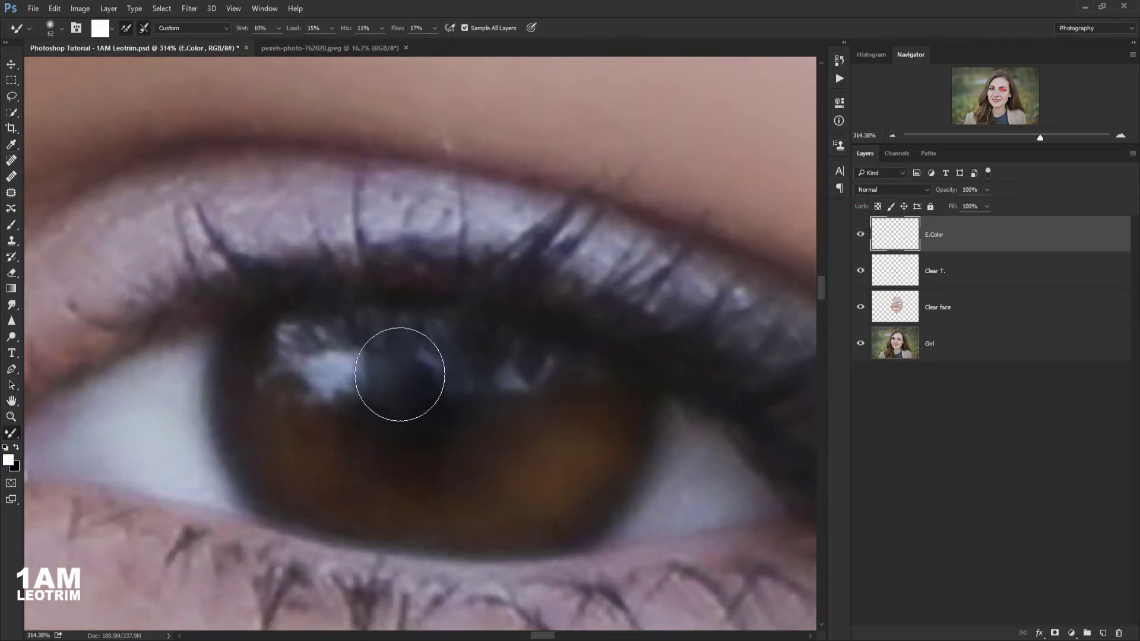
pyautogui.click(54, 8)
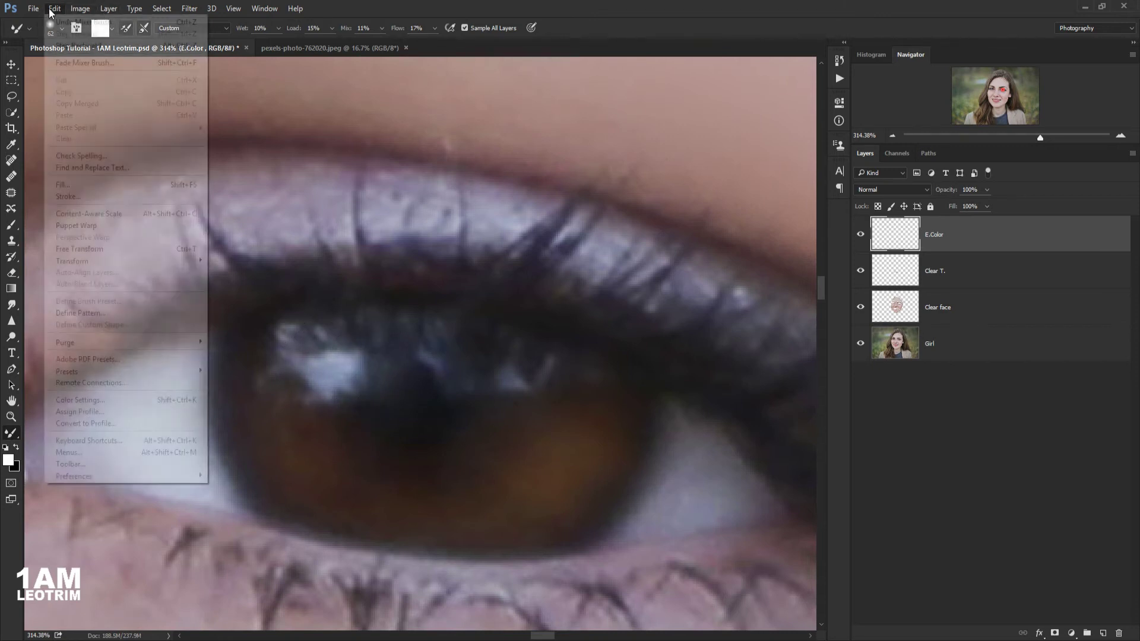
pyautogui.click(77, 46)
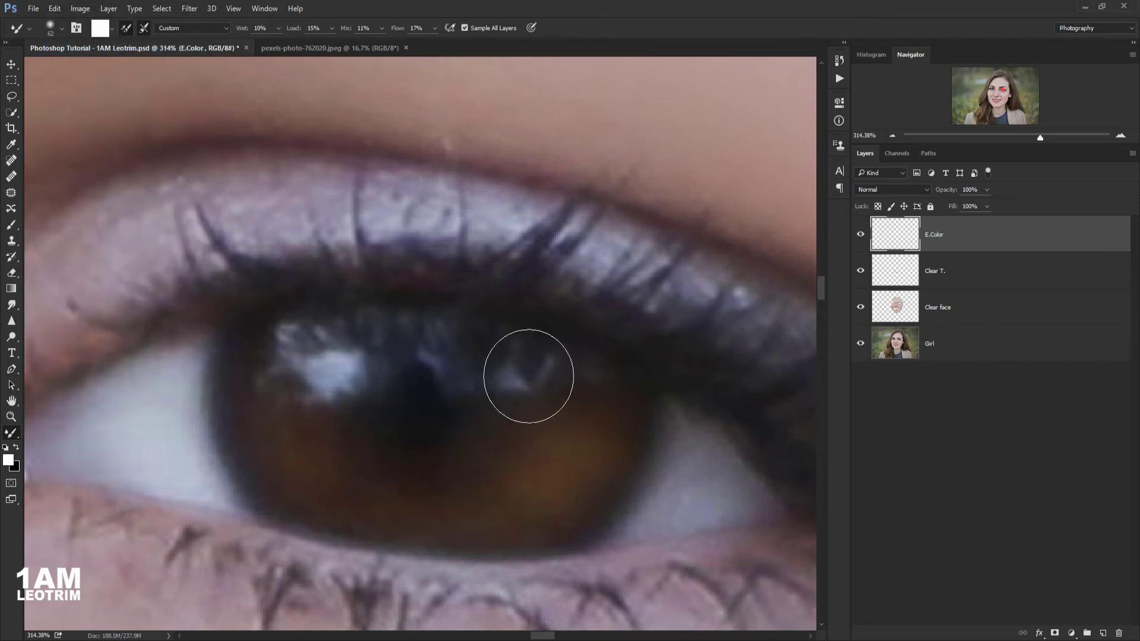
# - Brighten the eye white and its right corner, then make black the foreground colour
pyautogui.scroll(-3, 600, 358)
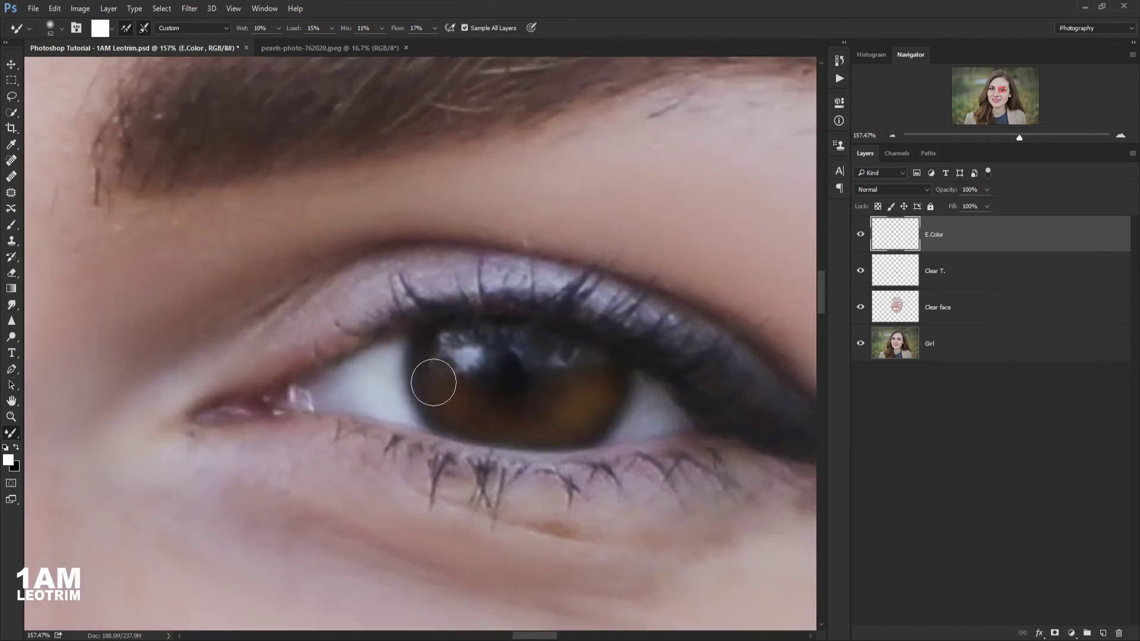
pyautogui.scroll(2, 433, 376)
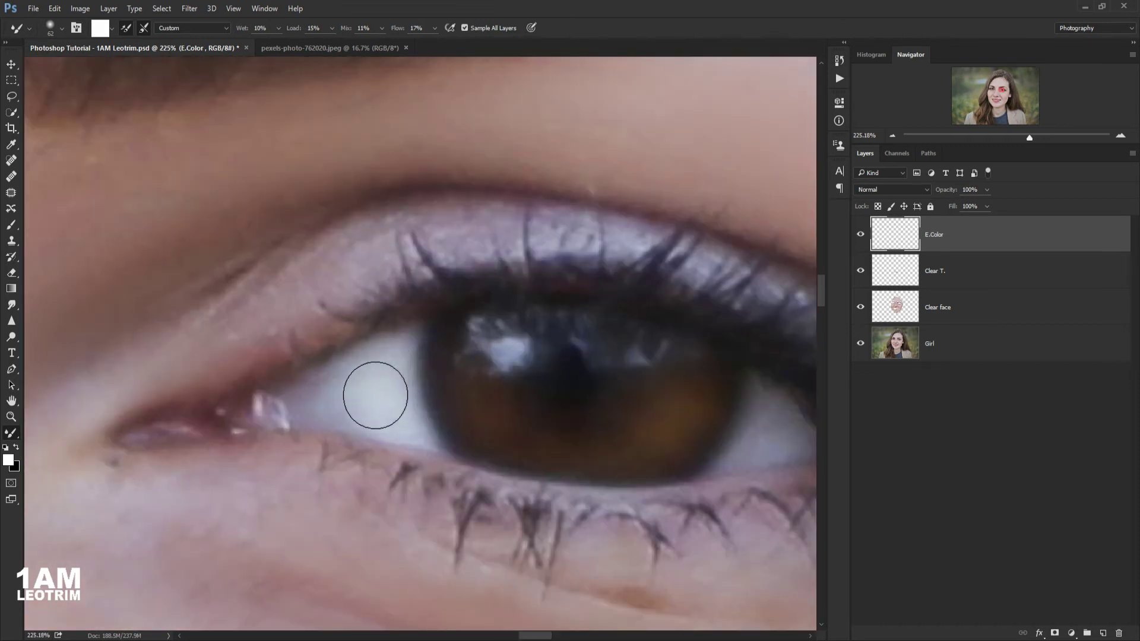
pyautogui.scroll(-2, 356, 386)
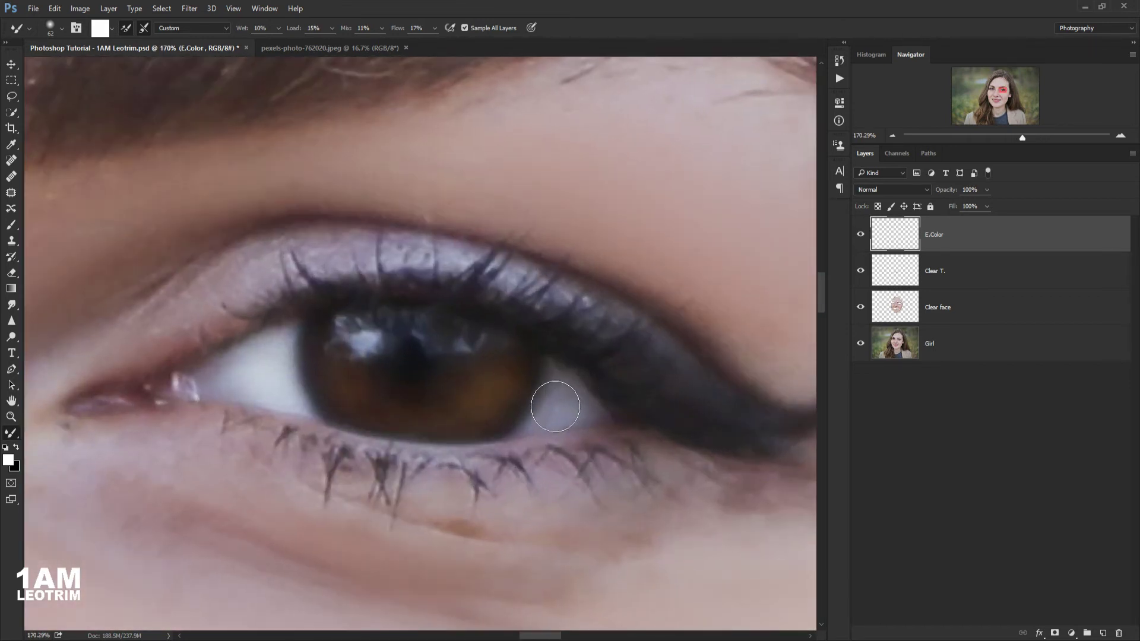
pyautogui.scroll(-2, 630, 365)
pyautogui.scroll(1, 534, 336)
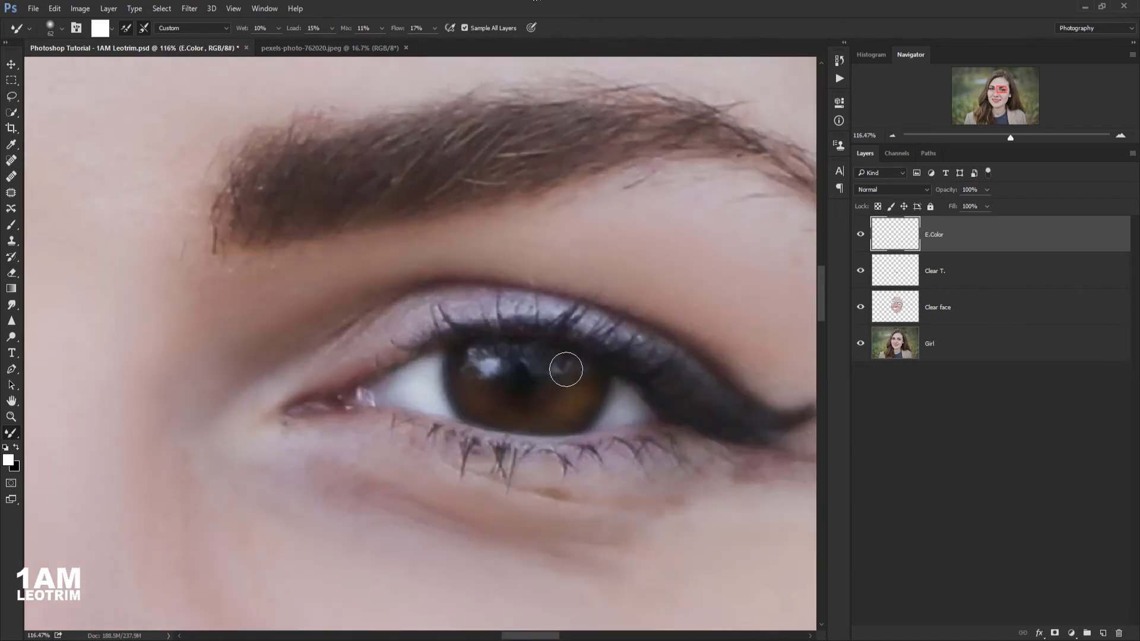
pyautogui.scroll(-1, 586, 329)
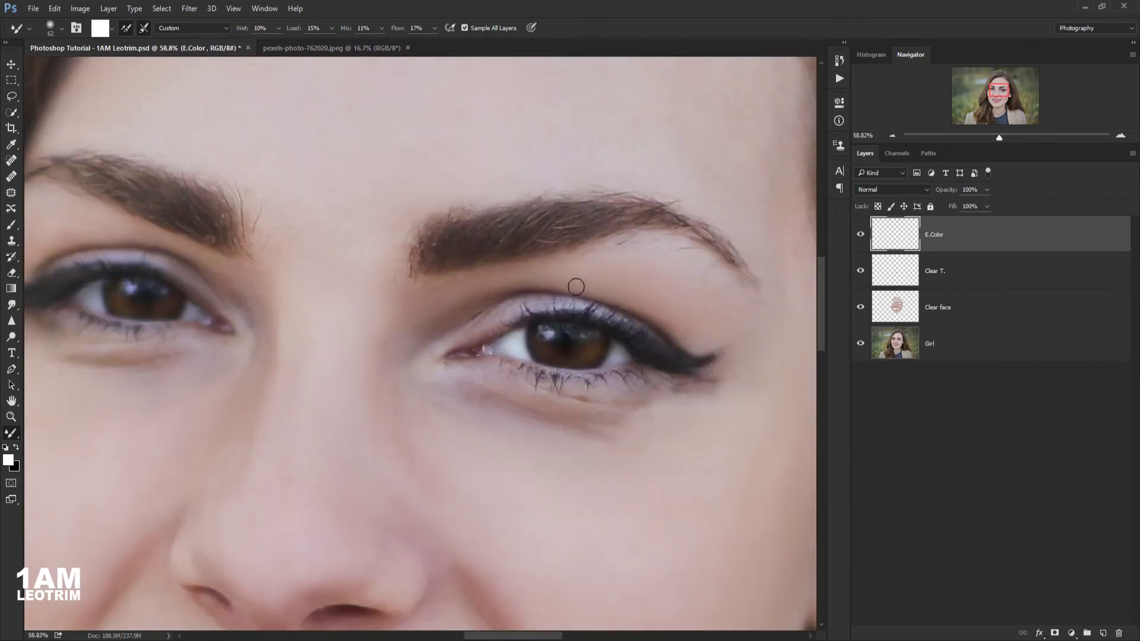
pyautogui.scroll(-1, 575, 287)
pyautogui.scroll(1, 348, 266)
pyautogui.scroll(1, 350, 273)
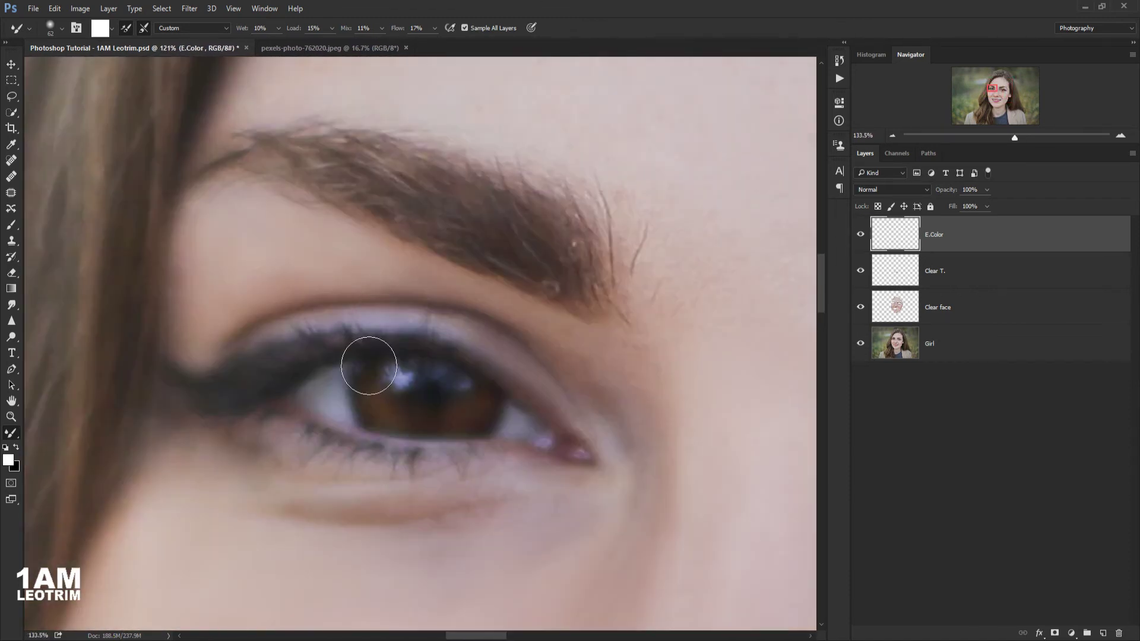
pyautogui.scroll(1, 374, 359)
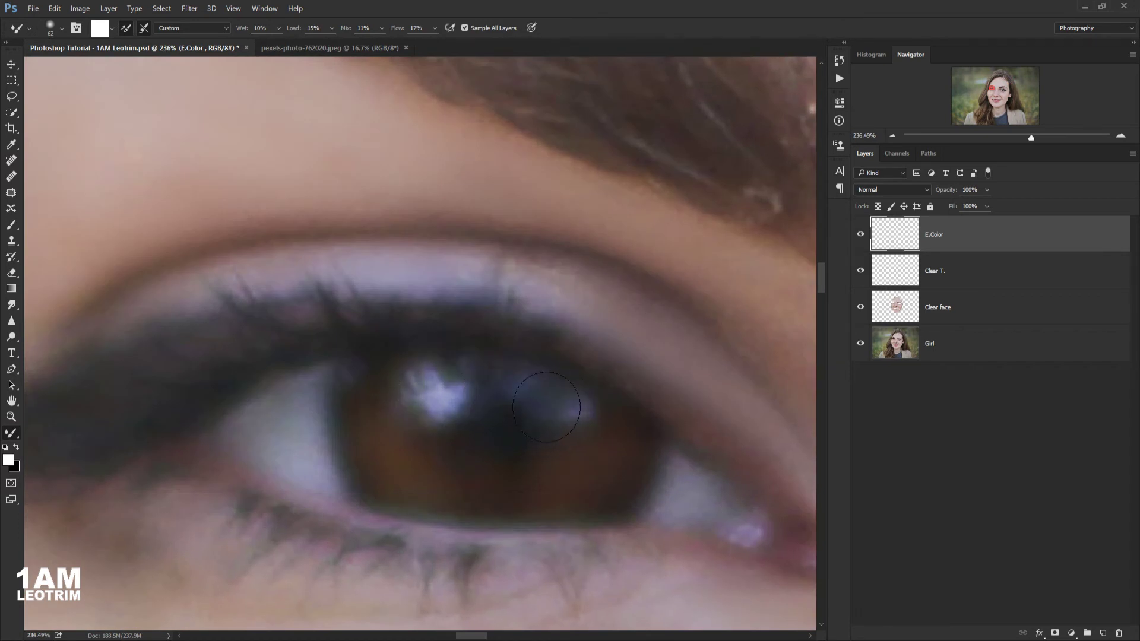
pyautogui.scroll(-1, 403, 356)
pyautogui.moveTo(351, 386)
pyautogui.mouseDown()
pyautogui.moveTo(362, 401)
pyautogui.moveTo(340, 395)
pyautogui.mouseUp()
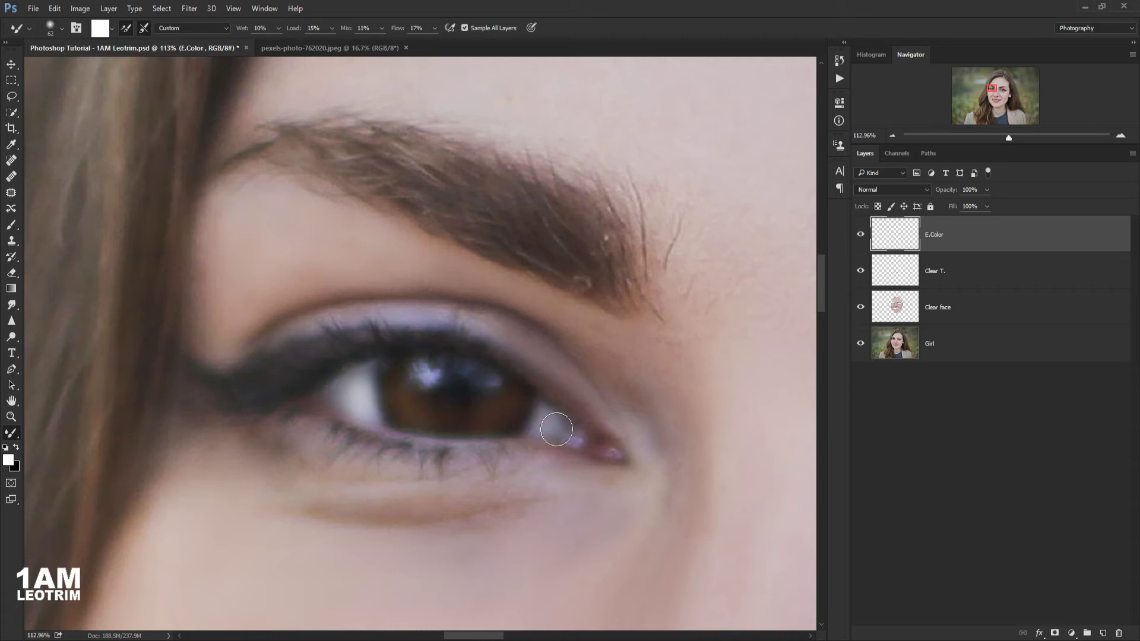
pyautogui.moveTo(556, 428); pyautogui.dragTo(578, 440)
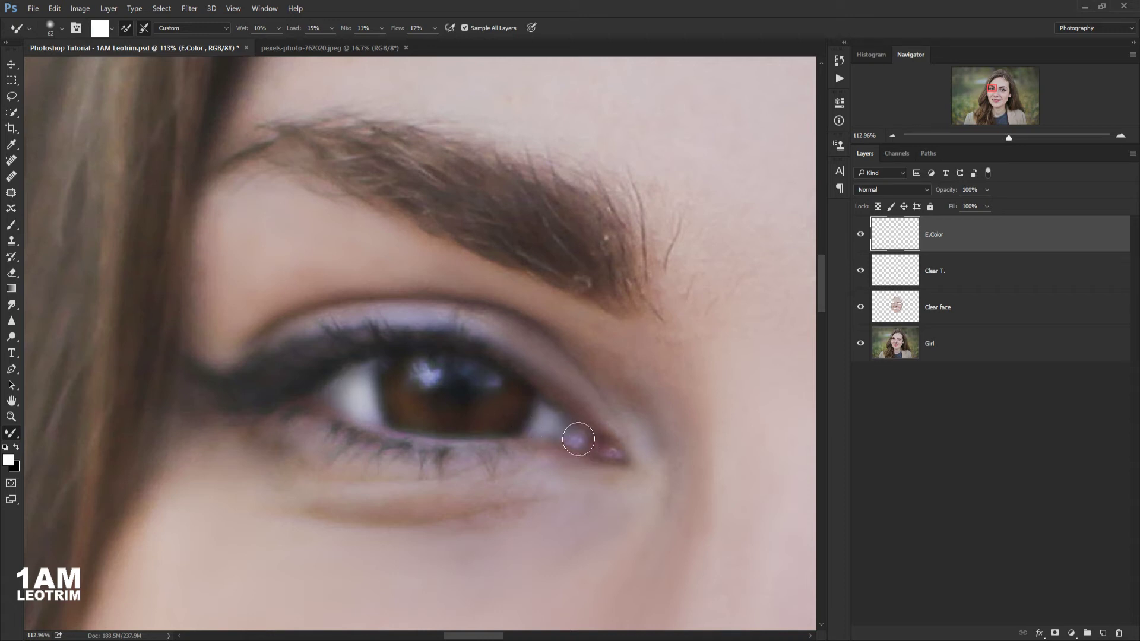
pyautogui.click(17, 448)
pyautogui.scroll(4, 430, 369)
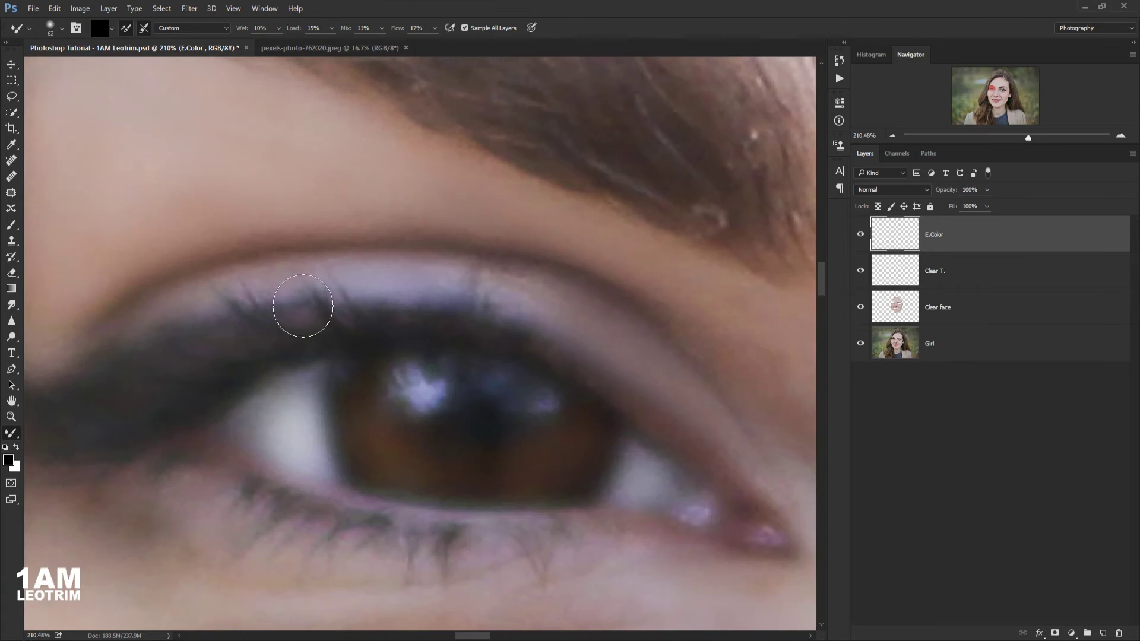
# - Use a smaller brush to darken the iris's lower-left rim in black
pyautogui.click(55, 31)
pyautogui.press('Return')
pyautogui.scroll(1, 331, 390)
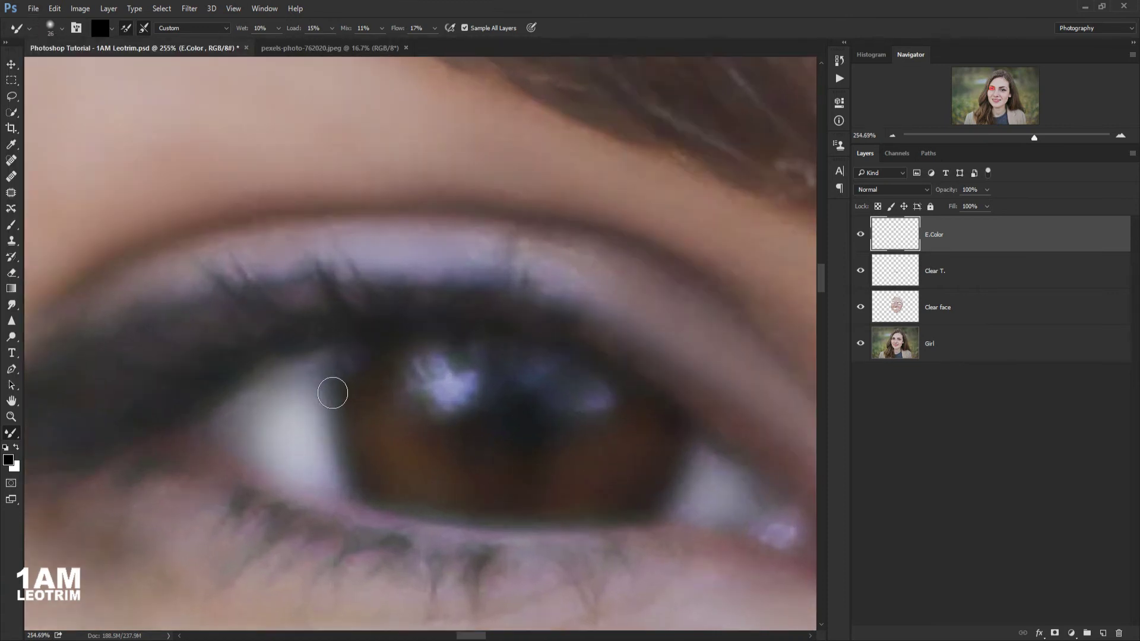
pyautogui.moveTo(337, 446); pyautogui.dragTo(373, 475)
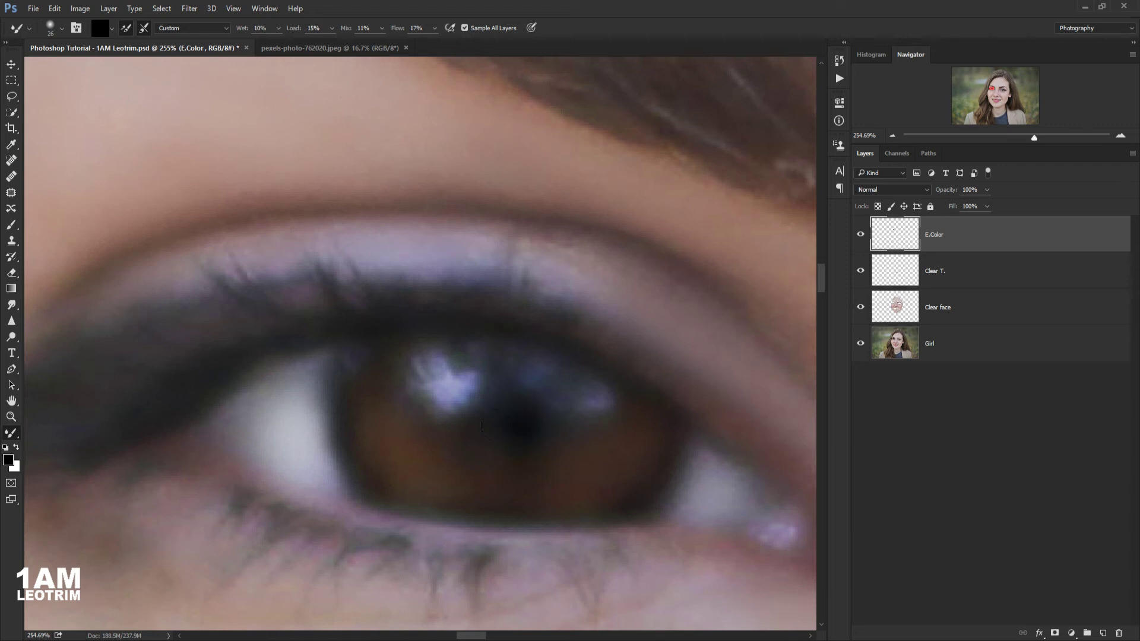
# - Darken the lower lash line out toward the eye's outer corner
pyautogui.scroll(-5, 179, 274)
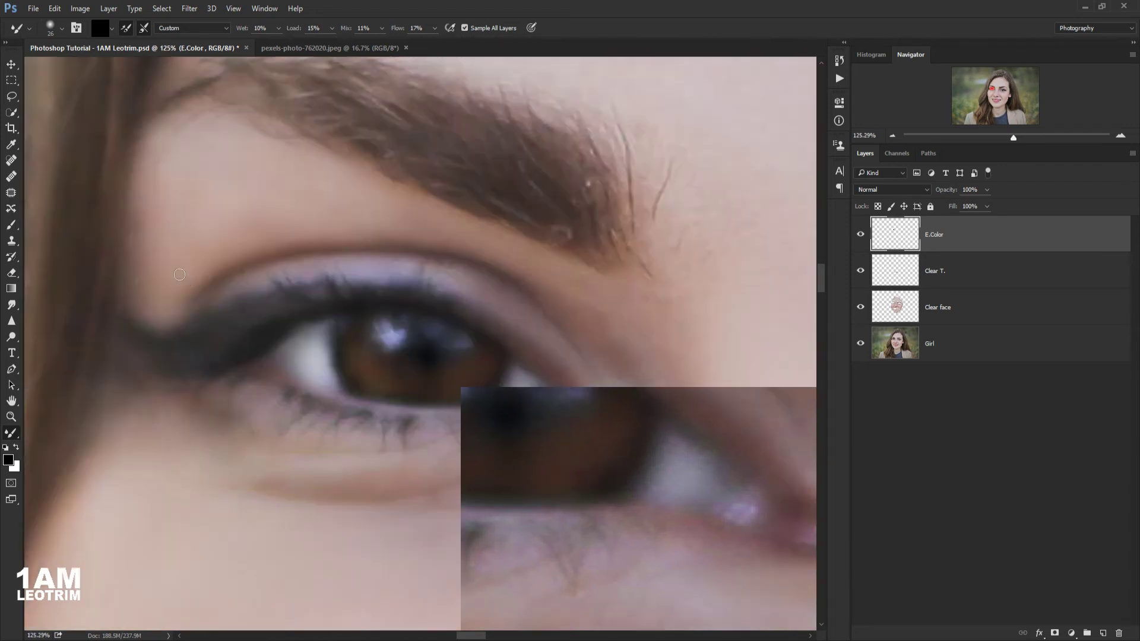
pyautogui.scroll(-5, 179, 274)
pyautogui.scroll(3, 540, 272)
pyautogui.scroll(4, 615, 362)
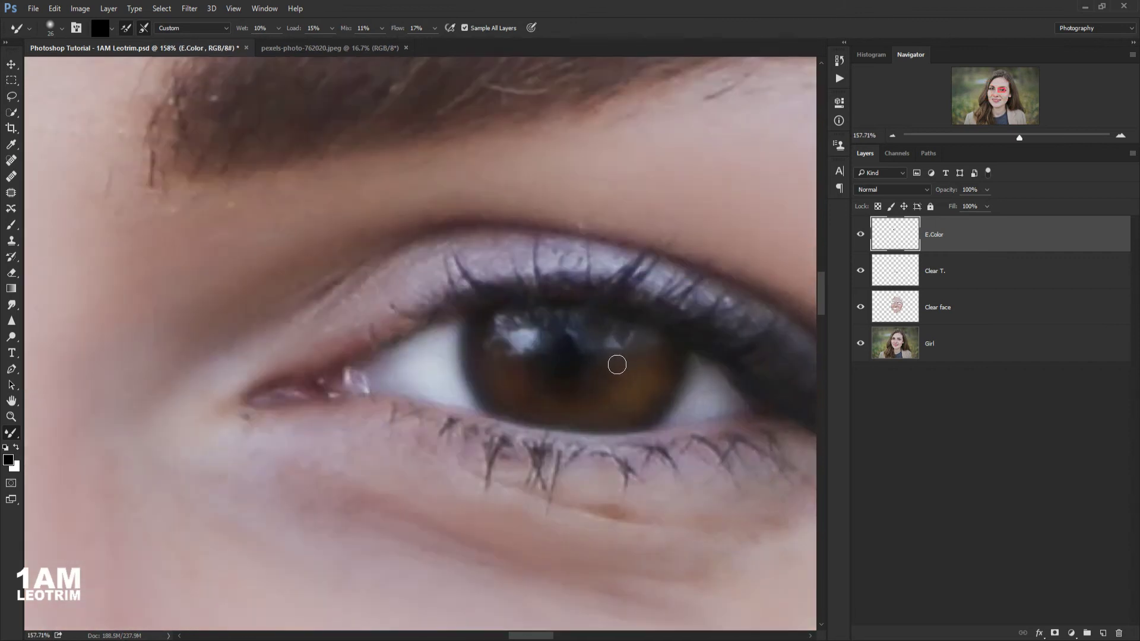
pyautogui.scroll(3, 542, 329)
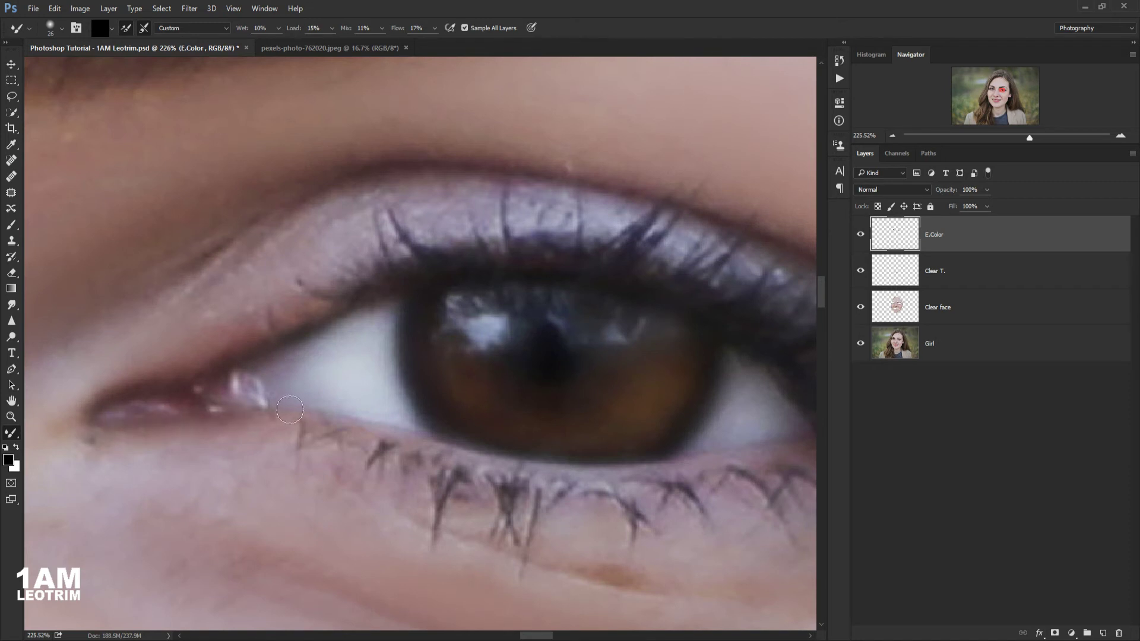
pyautogui.scroll(-3, 331, 382)
pyautogui.scroll(2, 404, 350)
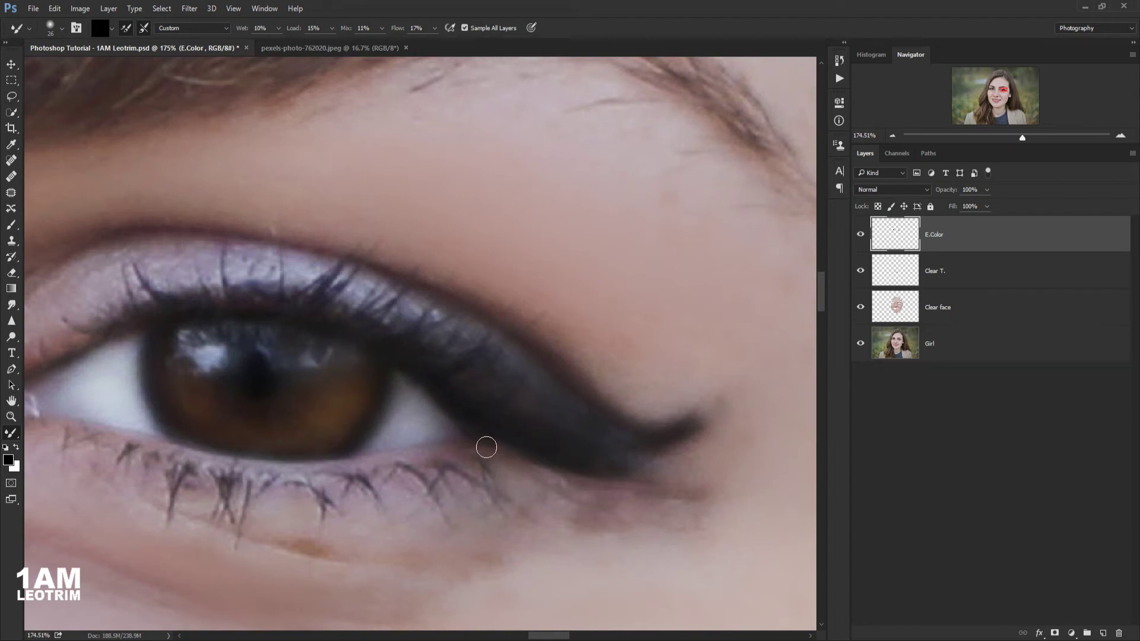
pyautogui.moveTo(487, 447); pyautogui.dragTo(347, 468)
pyautogui.moveTo(415, 454); pyautogui.dragTo(544, 455)
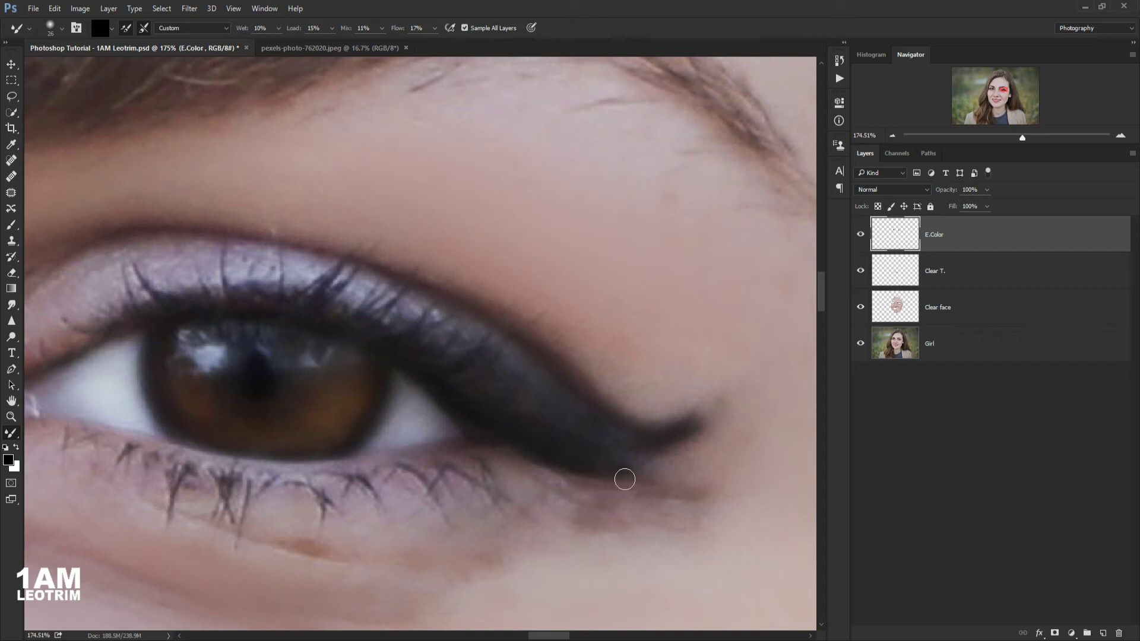
pyautogui.scroll(-3, 653, 451)
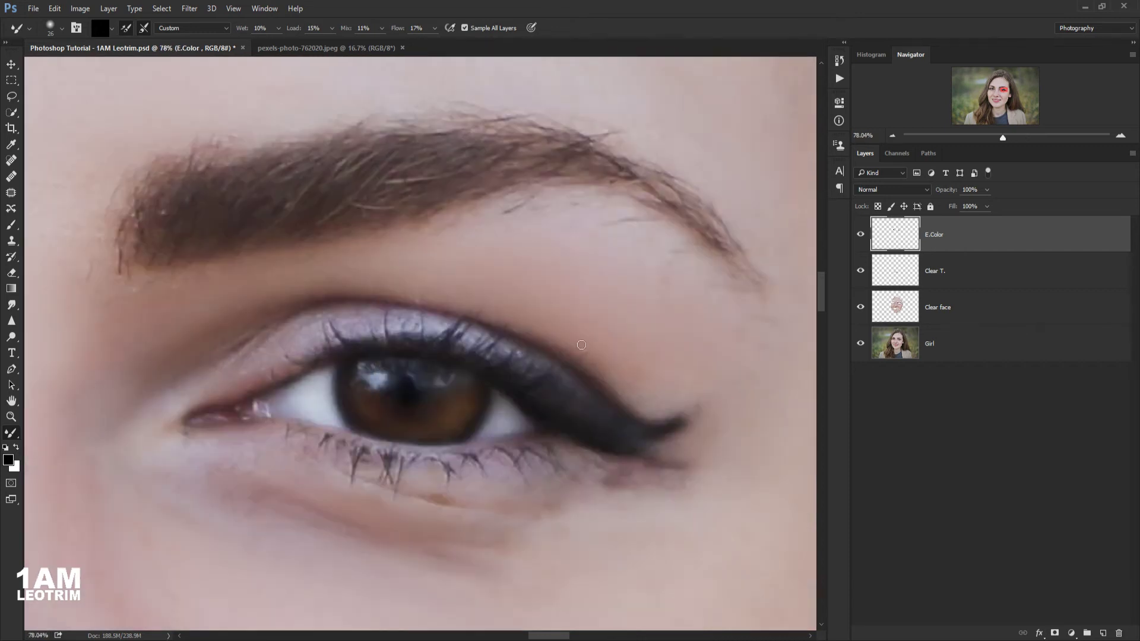
pyautogui.scroll(-3, 612, 380)
pyautogui.scroll(-2, 596, 333)
pyautogui.scroll(-2, 626, 369)
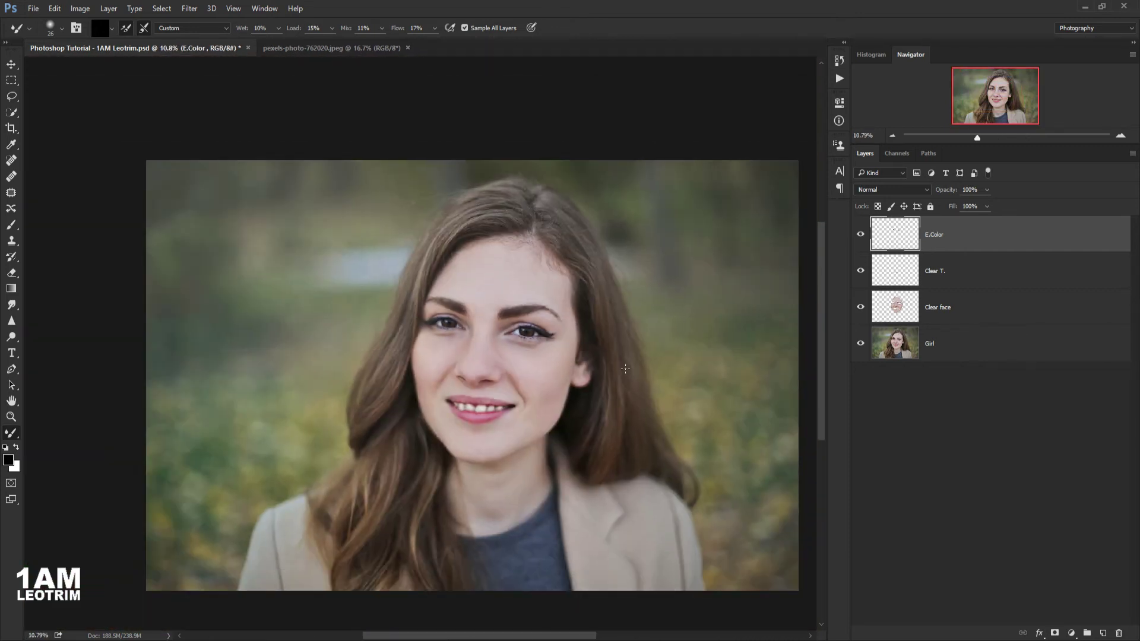
pyautogui.scroll(1, 641, 371)
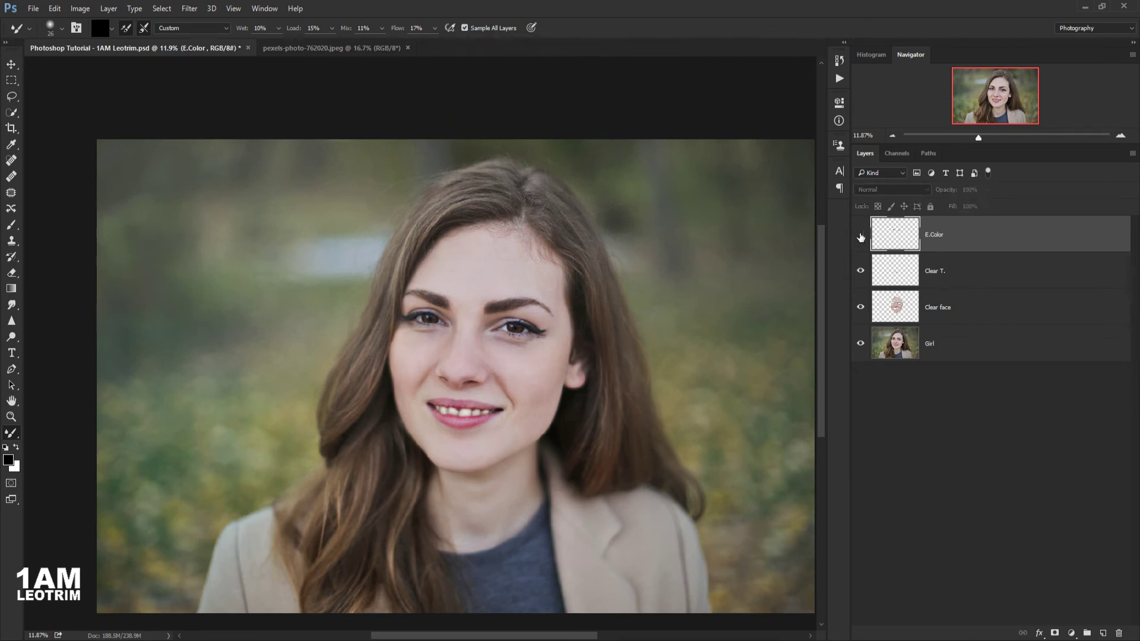
pyautogui.click(861, 236)
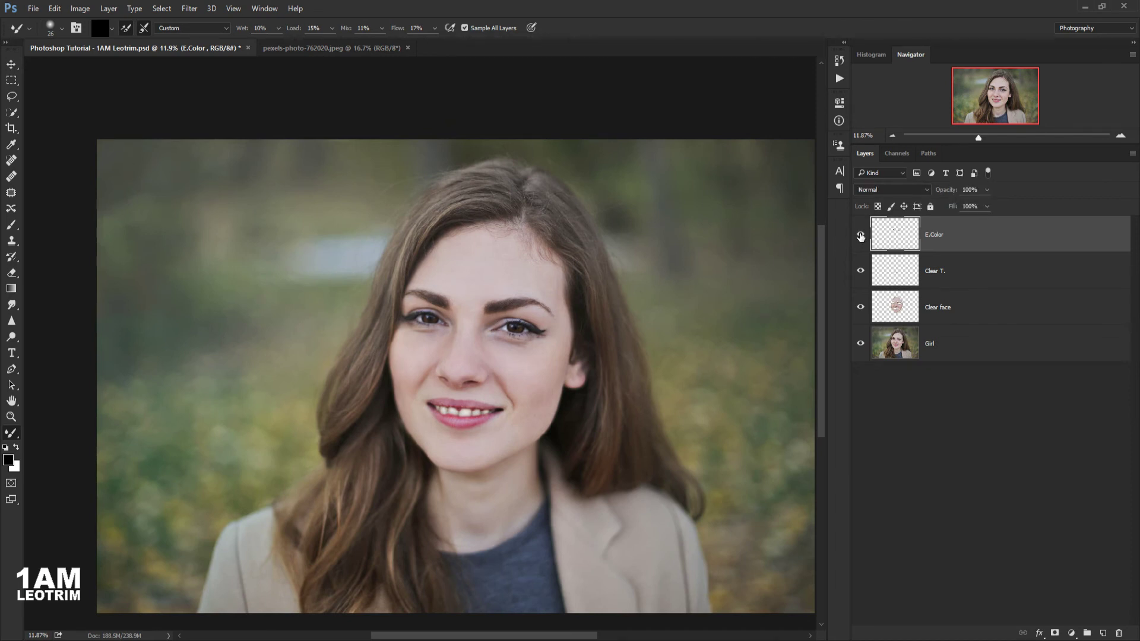
pyautogui.click(861, 236)
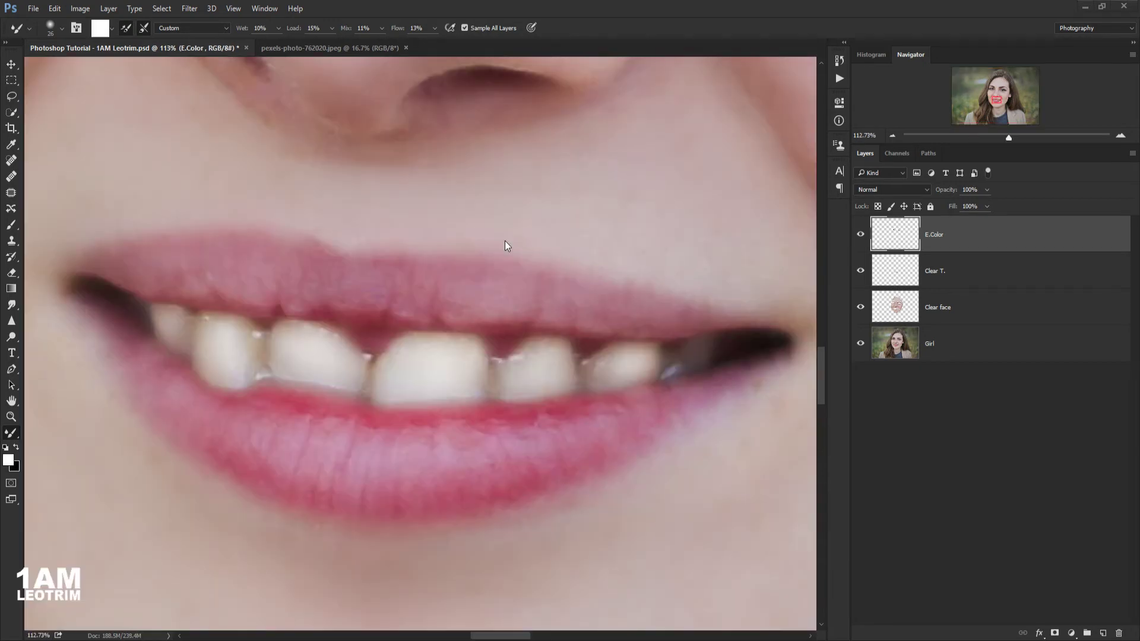
# - Add a new layer named Lips and set the brush colour to magenta #d31070
pyautogui.click(1102, 634)
pyautogui.write('Lips')
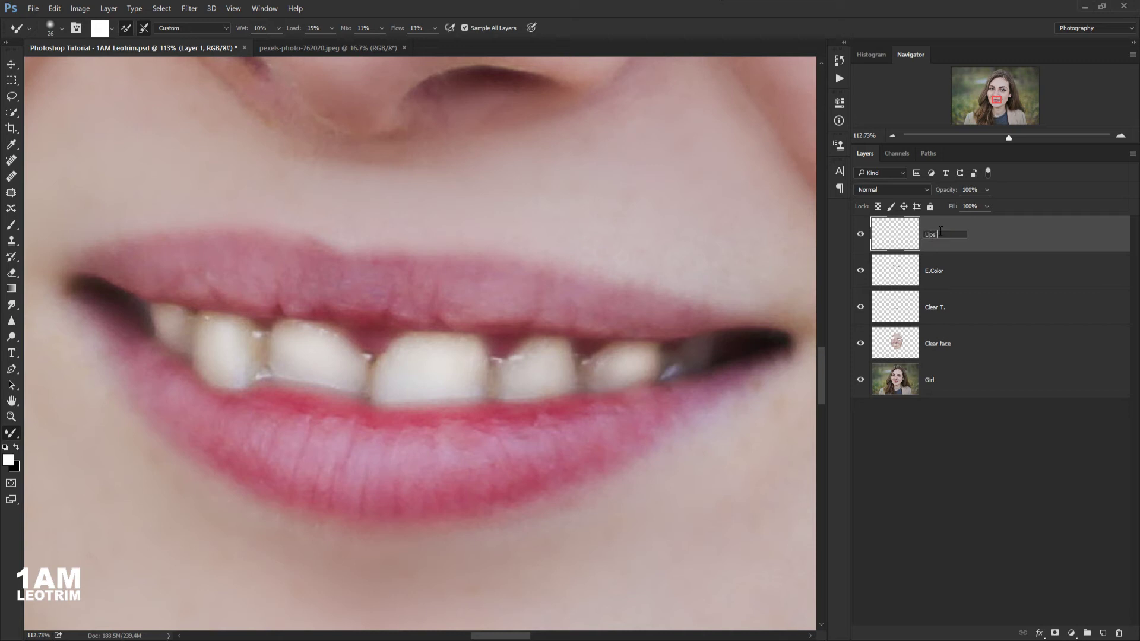
pyautogui.press('Return')
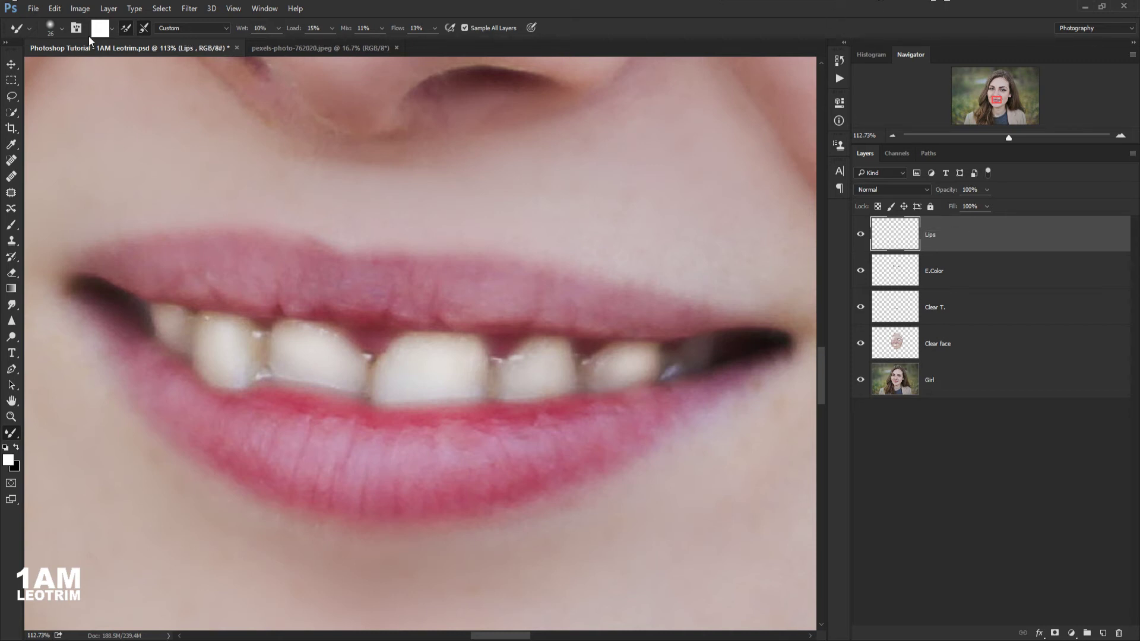
pyautogui.click(97, 31)
pyautogui.click(732, 251)
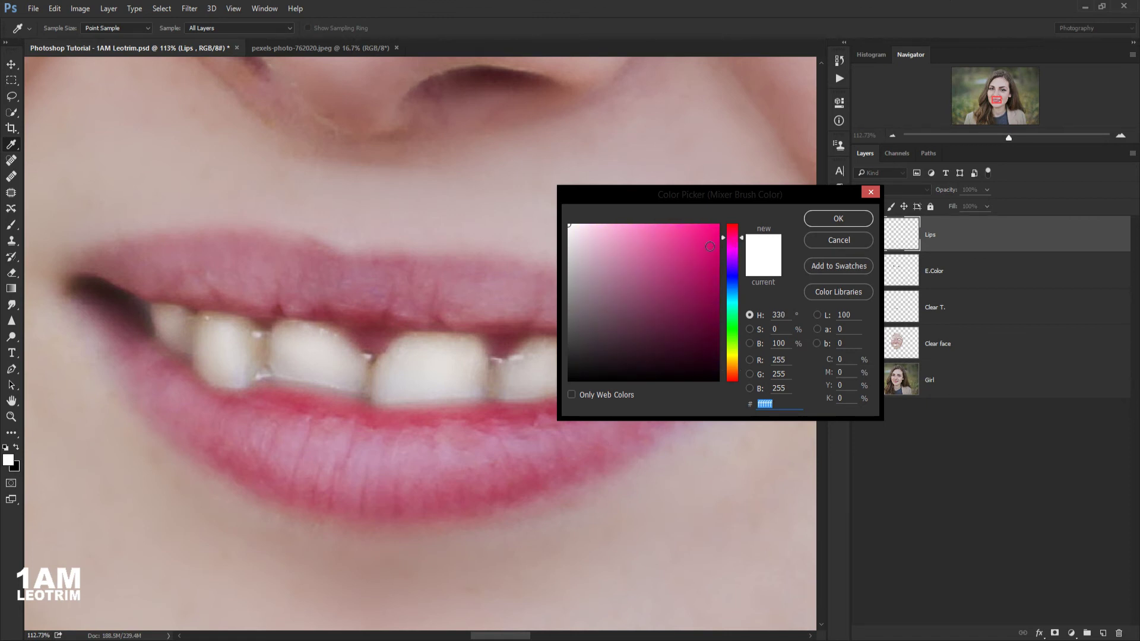
pyautogui.click(704, 251)
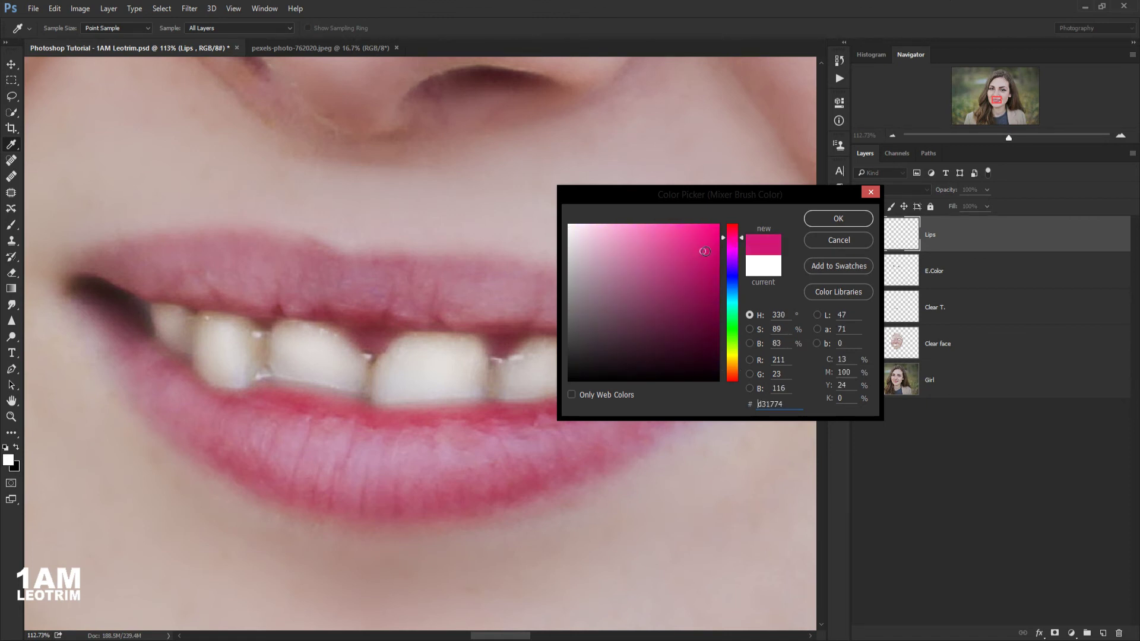
pyautogui.click(816, 220)
pyautogui.scroll(3, 403, 514)
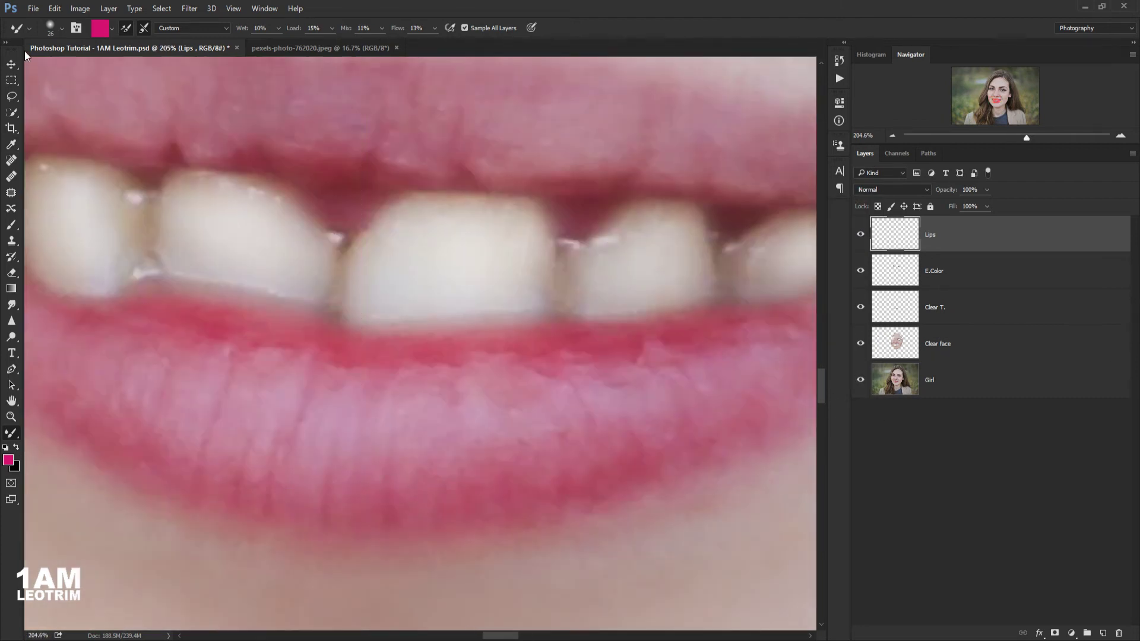
# - Slightly enlarge the Mixer Brush and blend magenta over the lower lip's centre and top band
pyautogui.click(50, 30)
pyautogui.moveTo(59, 35); pyautogui.dragTo(81, 66)
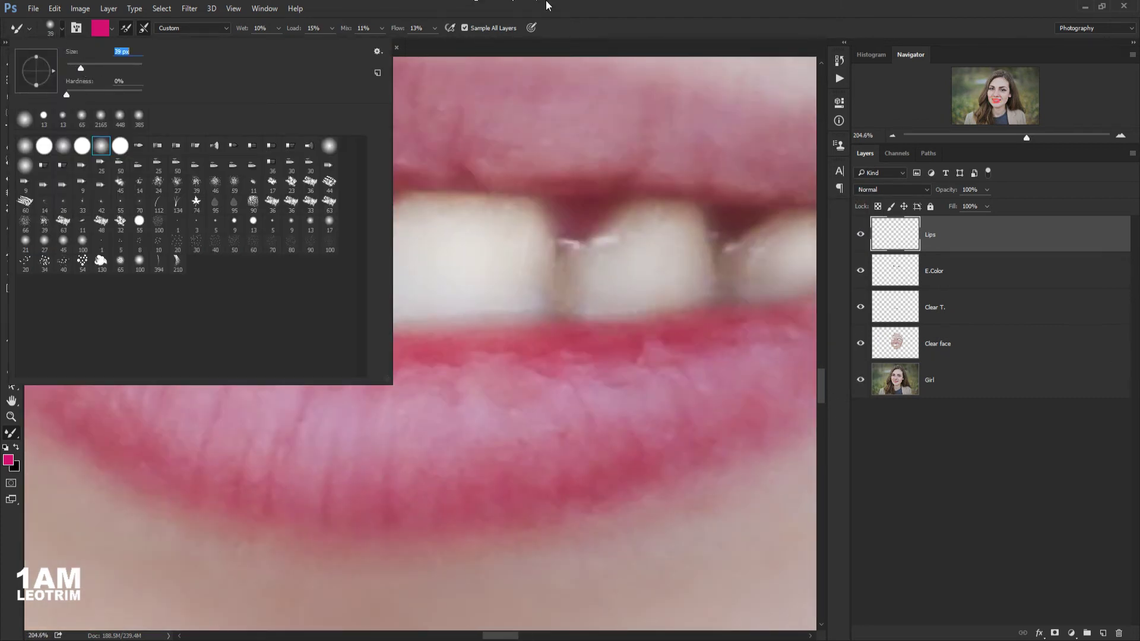
pyautogui.press('Return')
pyautogui.scroll(1, 591, 438)
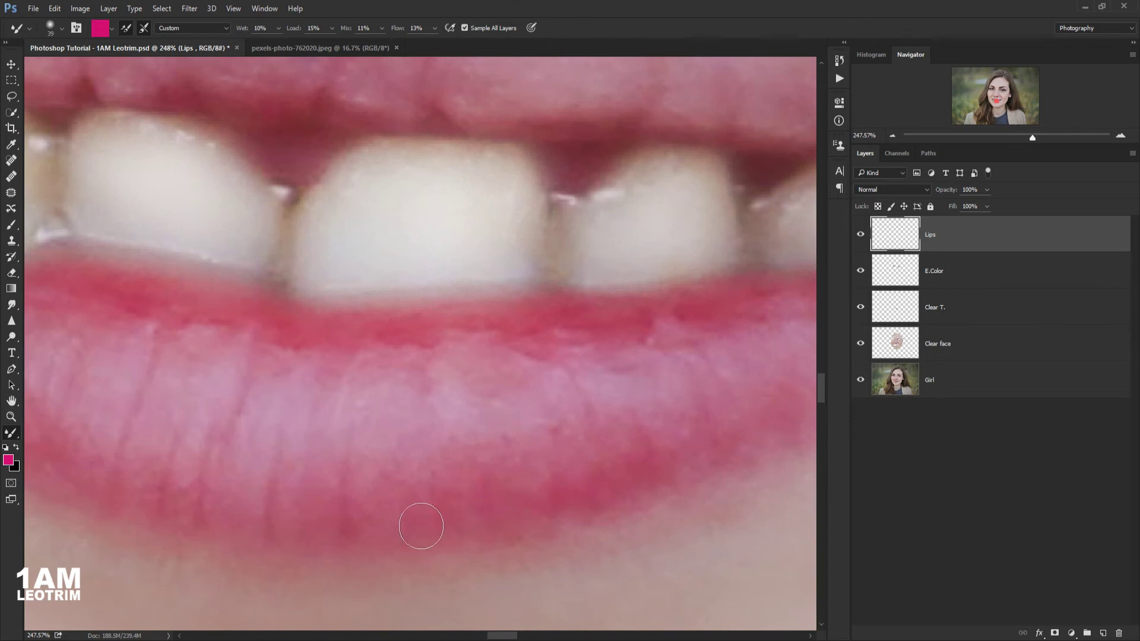
pyautogui.moveTo(338, 533); pyautogui.dragTo(592, 506)
pyautogui.moveTo(613, 314)
pyautogui.mouseDown()
pyautogui.moveTo(242, 306)
pyautogui.moveTo(516, 326)
pyautogui.mouseUp()
# - Blend more saturated pink across the whole lower lip
pyautogui.scroll(1, 356, 311)
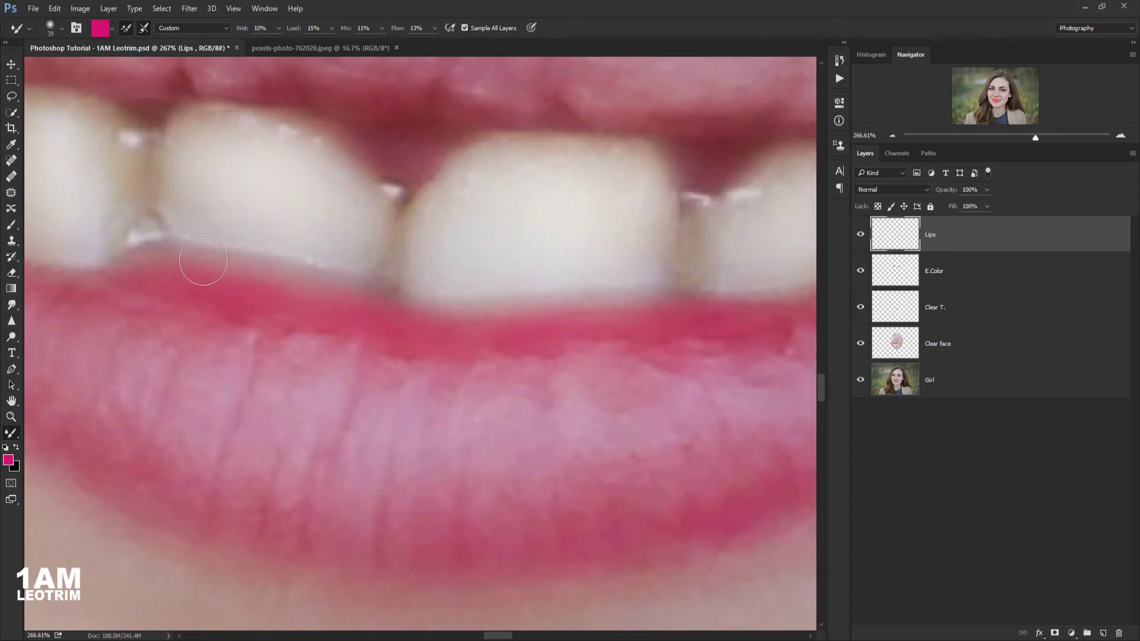
pyautogui.scroll(1, 491, 323)
pyautogui.hscroll(-3, 310, 303)
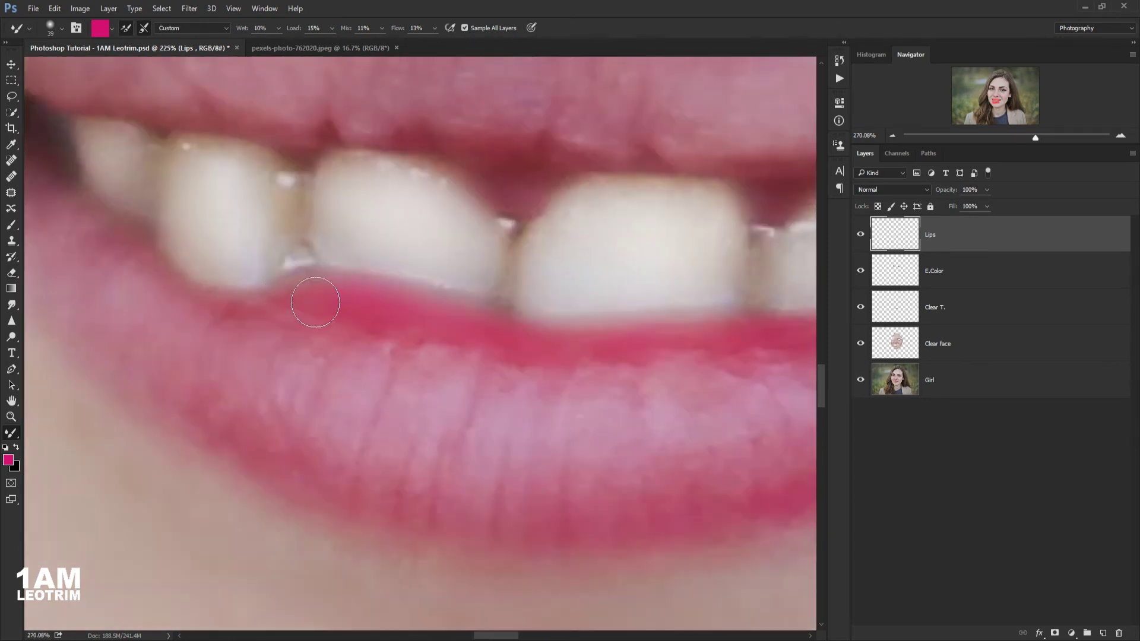
pyautogui.scroll(-2, 310, 318)
pyautogui.scroll(1, 145, 244)
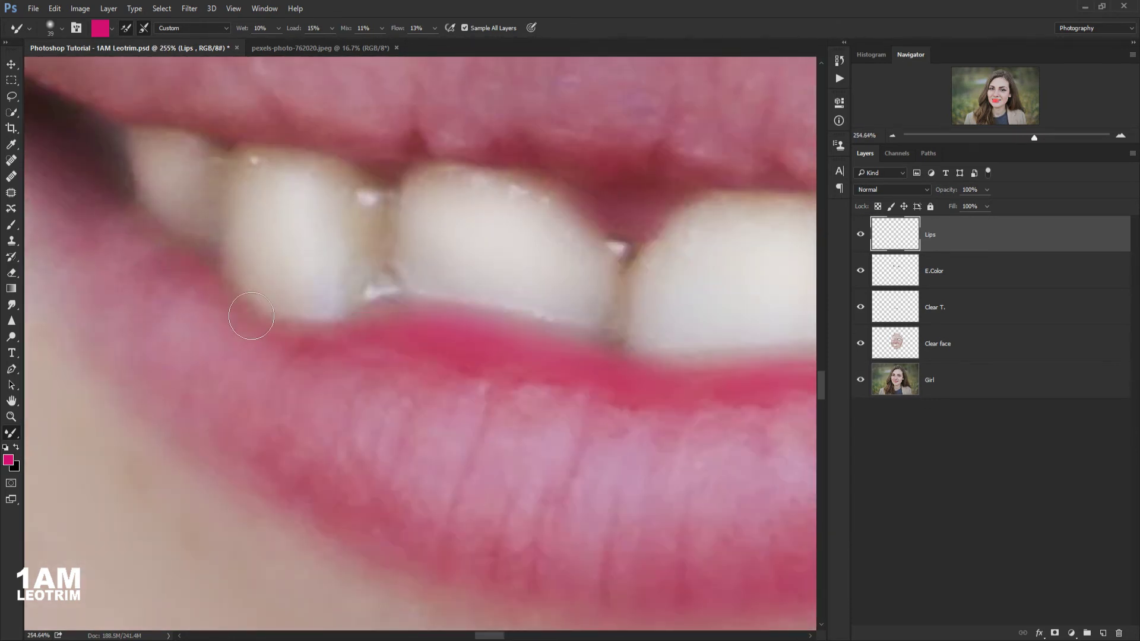
pyautogui.scroll(-3, 117, 229)
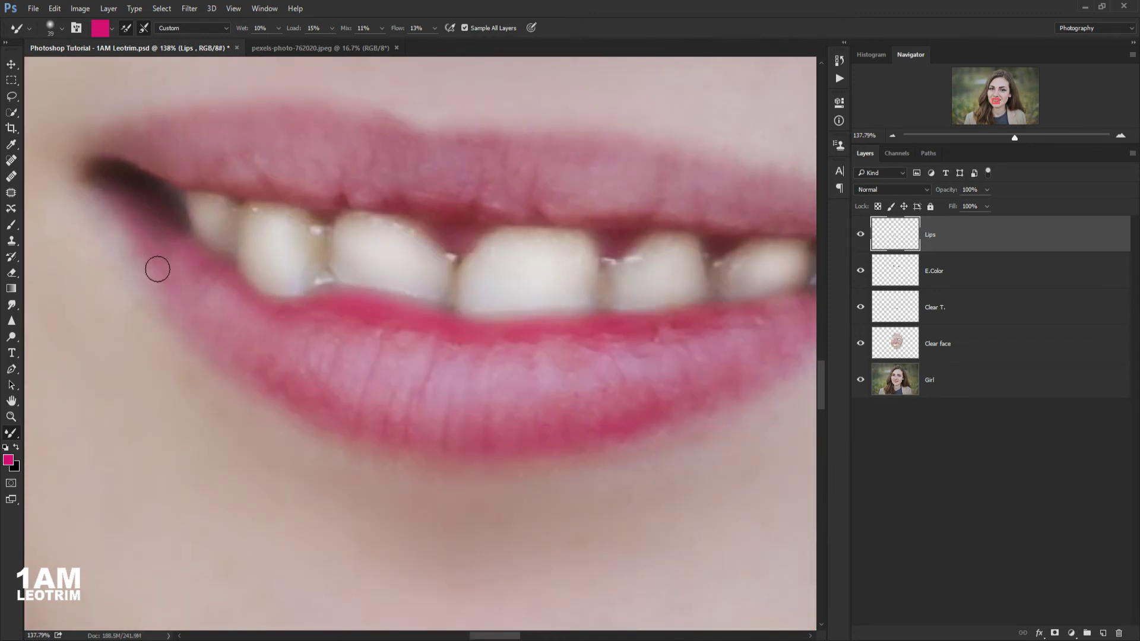
pyautogui.scroll(2, 151, 268)
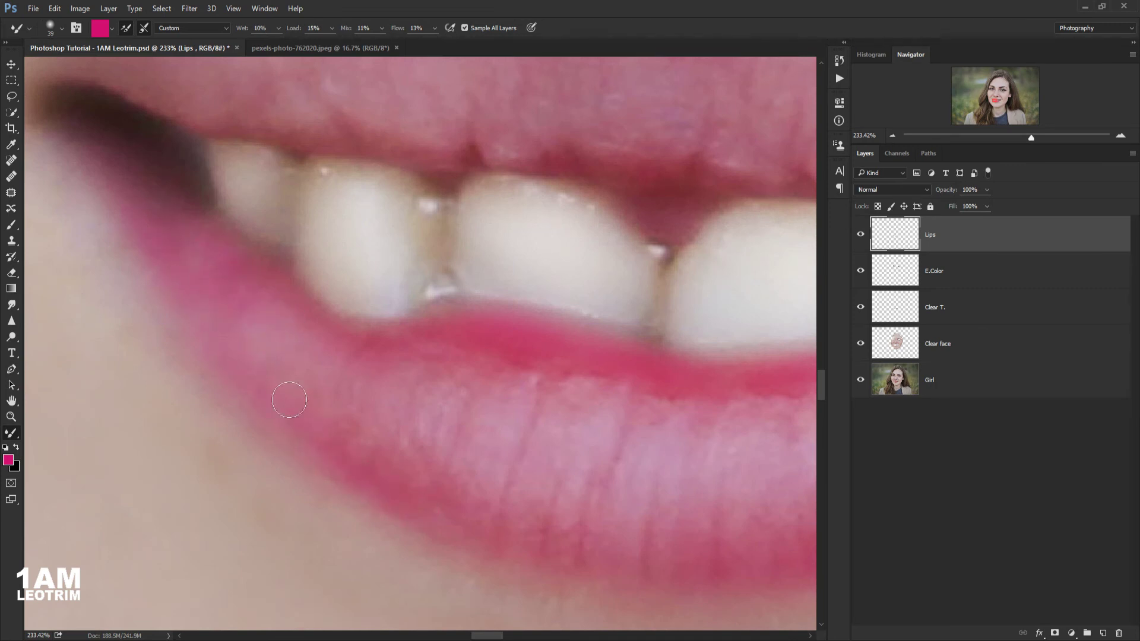
pyautogui.scroll(-1, 356, 443)
pyautogui.scroll(1, 365, 443)
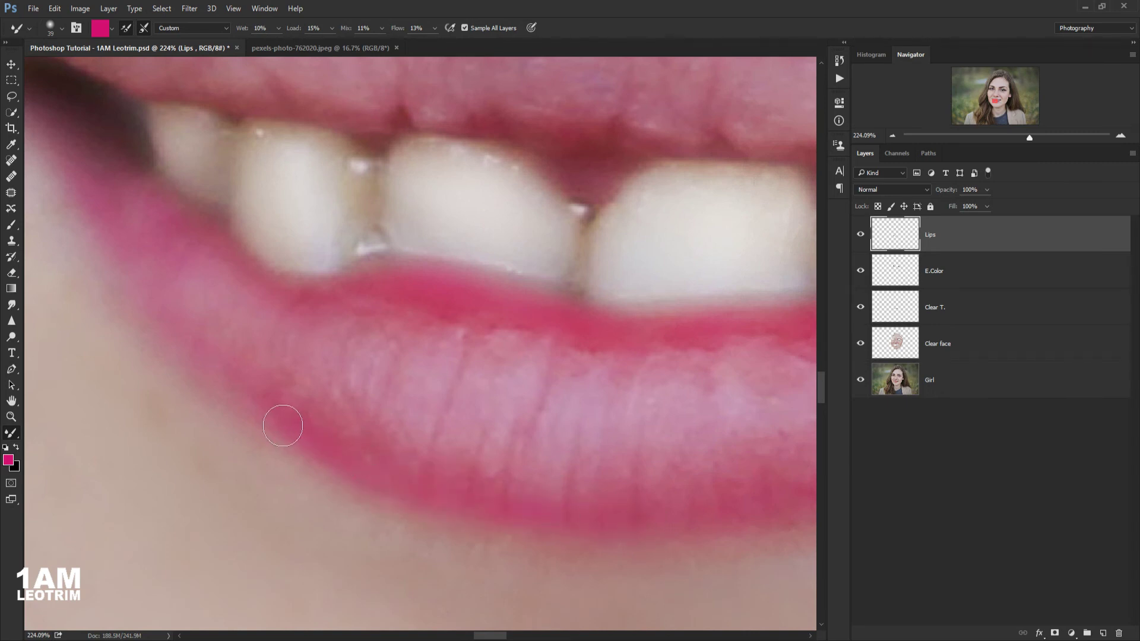
pyautogui.scroll(-2, 252, 375)
pyautogui.scroll(1, 252, 374)
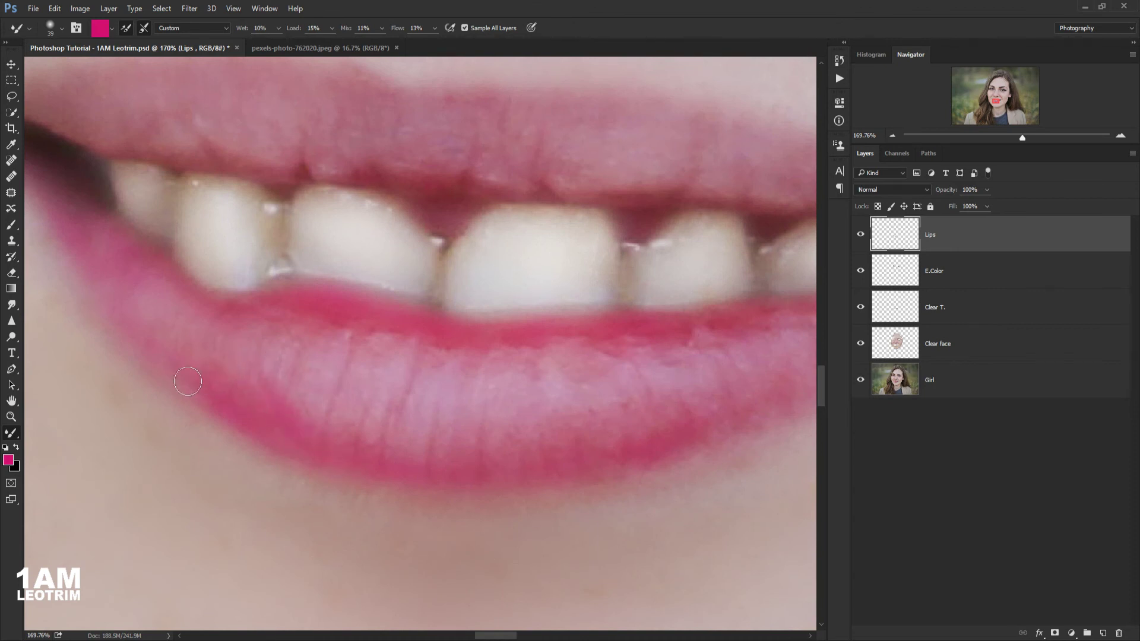
pyautogui.scroll(-1, 188, 381)
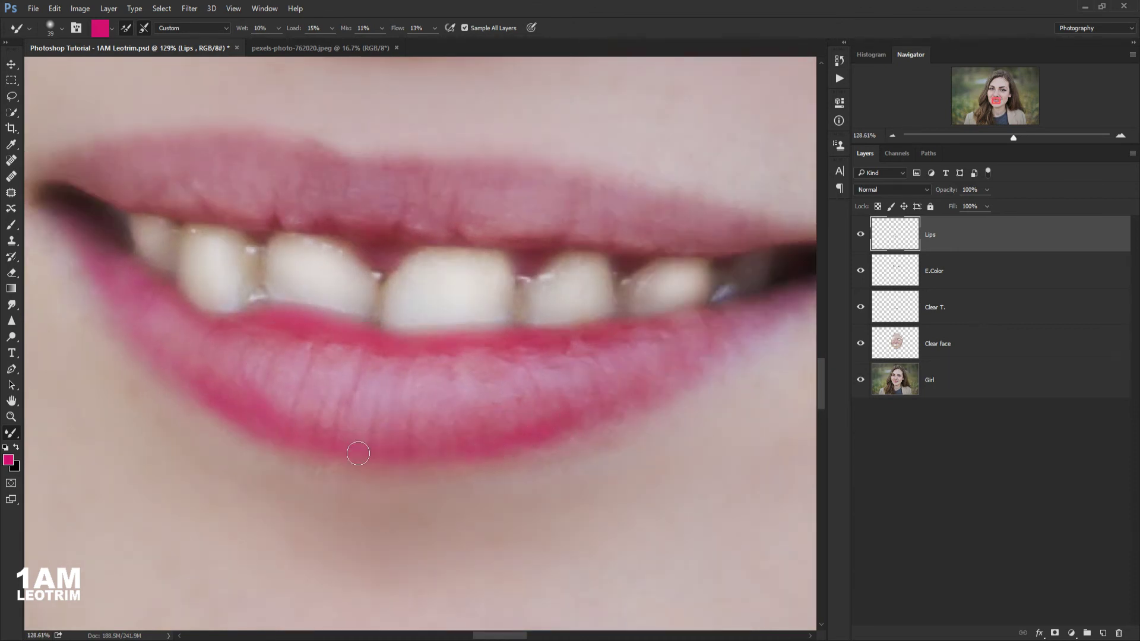
pyautogui.scroll(1, 711, 351)
pyautogui.scroll(1, 725, 331)
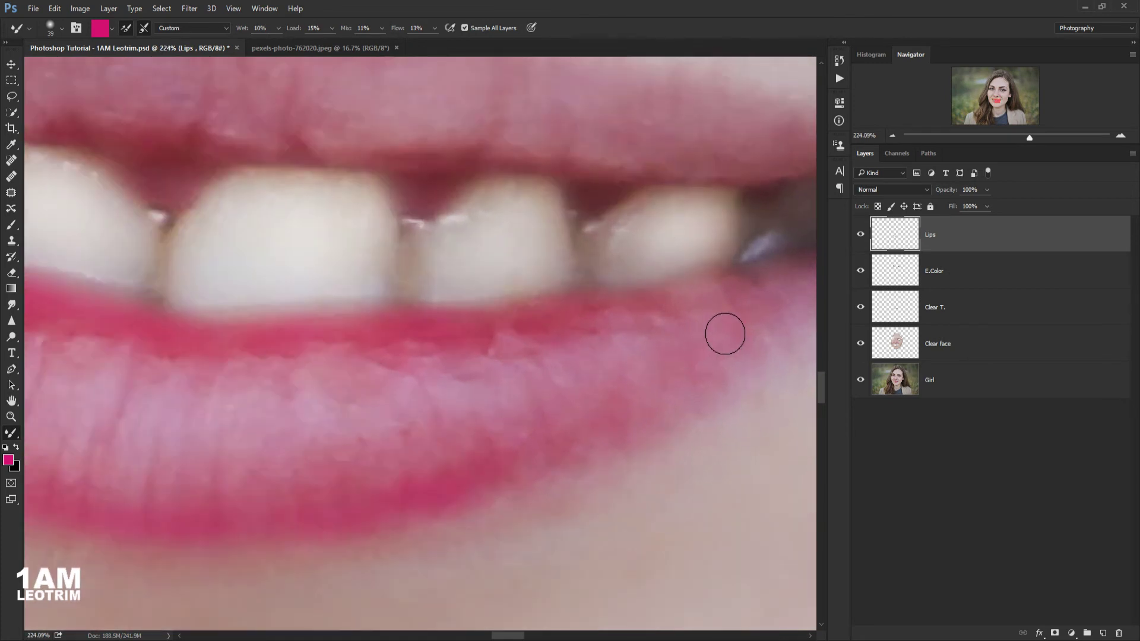
pyautogui.moveTo(514, 461); pyautogui.dragTo(330, 471)
# - Extend the pink lip colour under the dark right mouth corner
pyautogui.scroll(2, 642, 399)
pyautogui.hscroll(2, 753, 336)
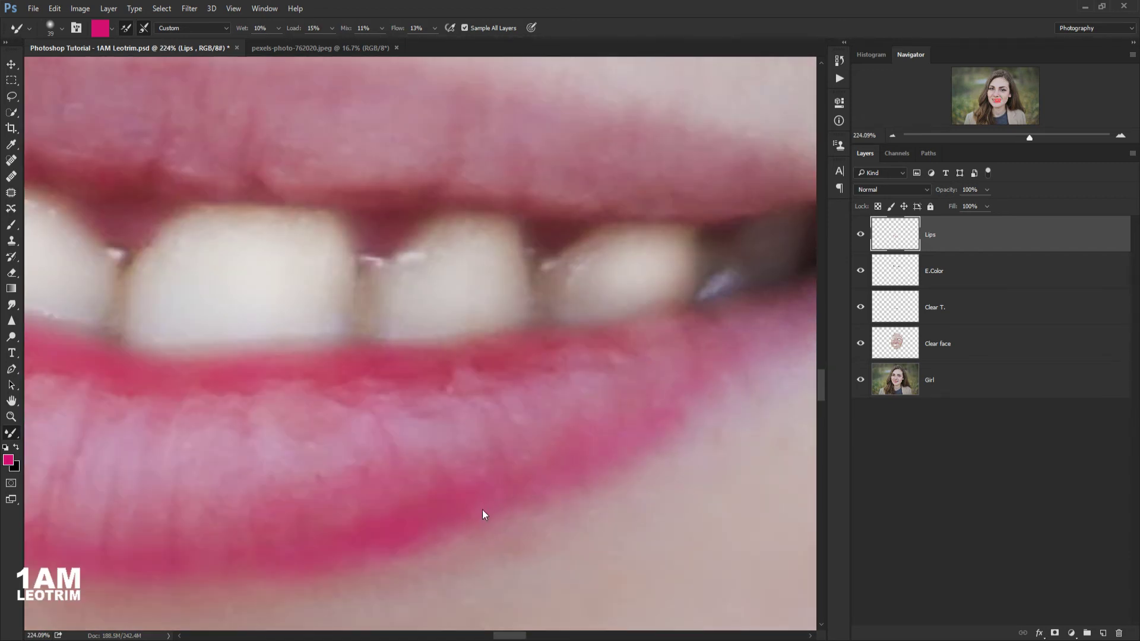
pyautogui.scroll(-1, 483, 509)
pyautogui.scroll(1, 703, 354)
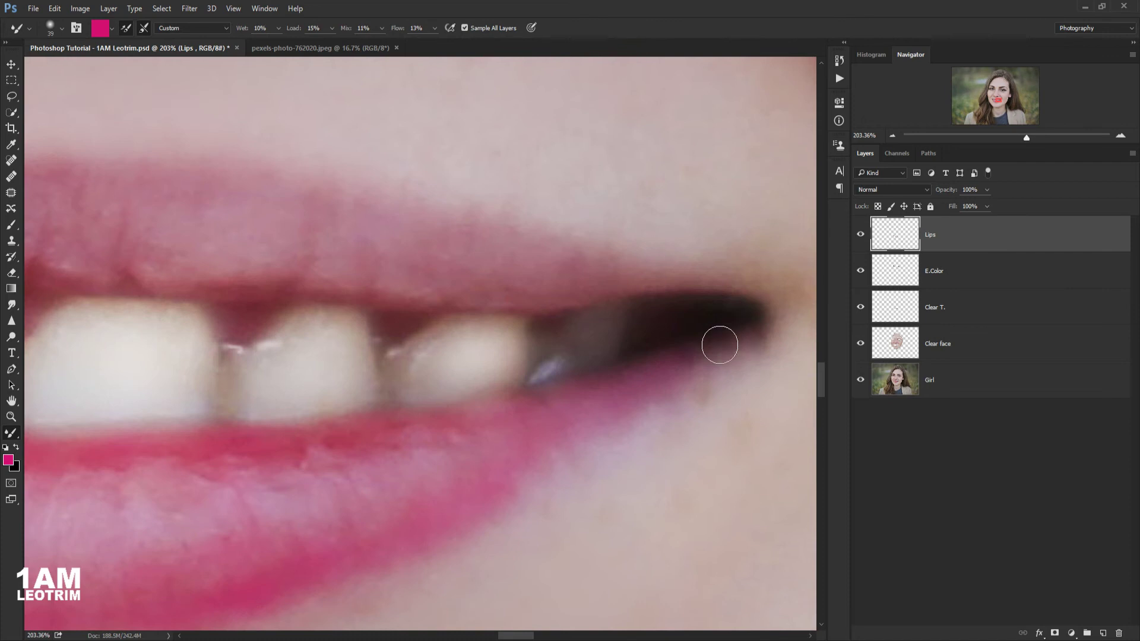
pyautogui.moveTo(720, 341); pyautogui.dragTo(624, 389)
pyautogui.scroll(-2, 522, 412)
pyautogui.scroll(1, 369, 453)
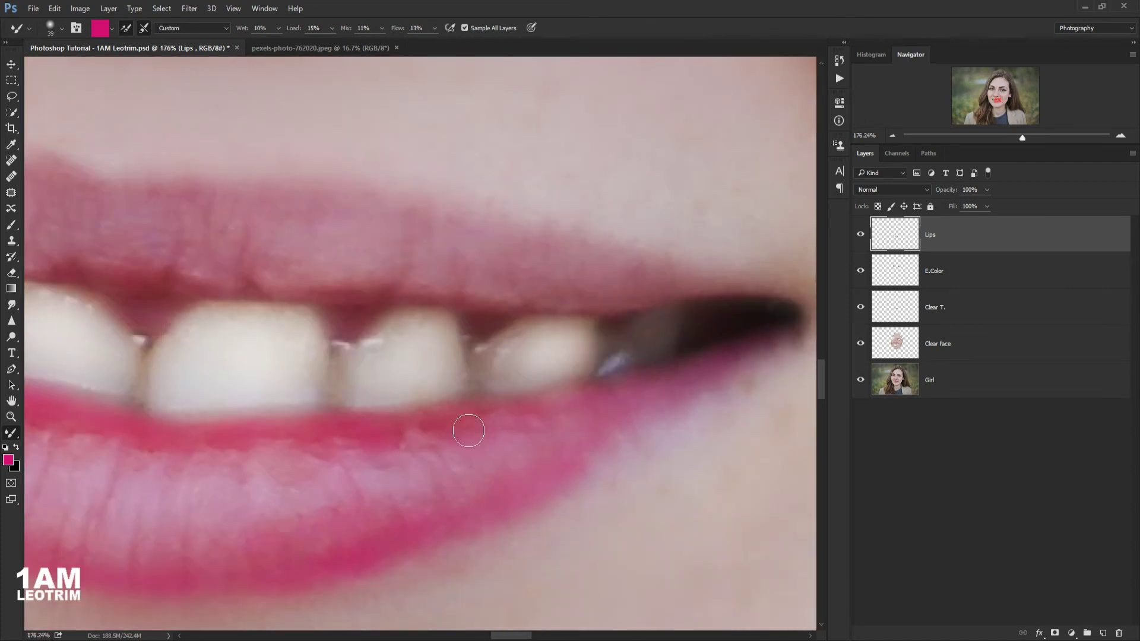
pyautogui.scroll(-1, 468, 430)
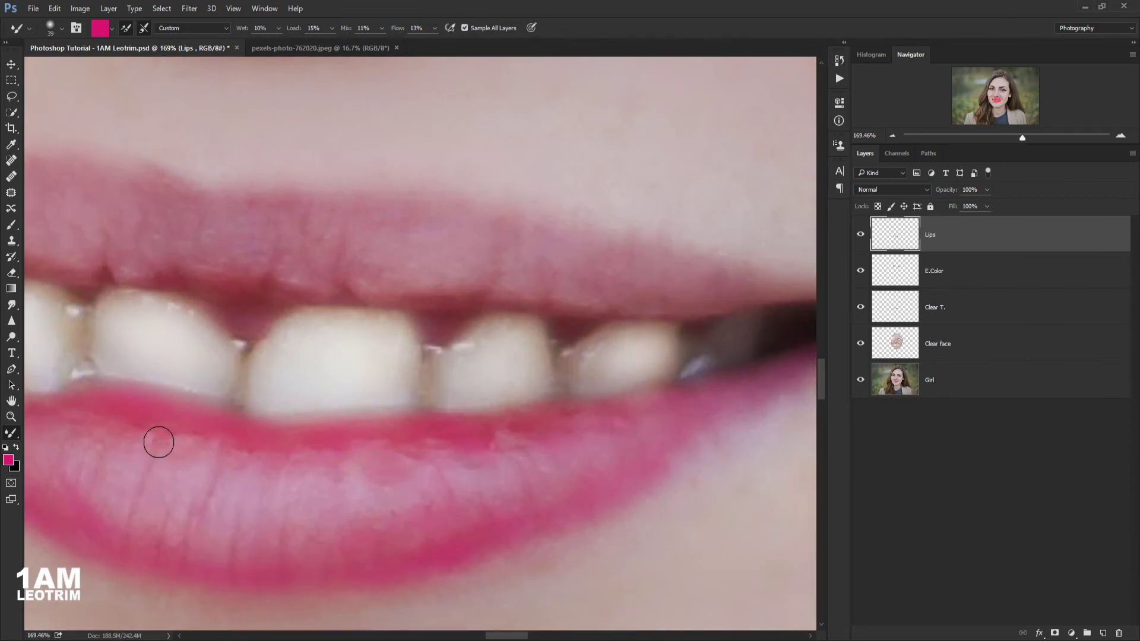
pyautogui.scroll(1, 303, 431)
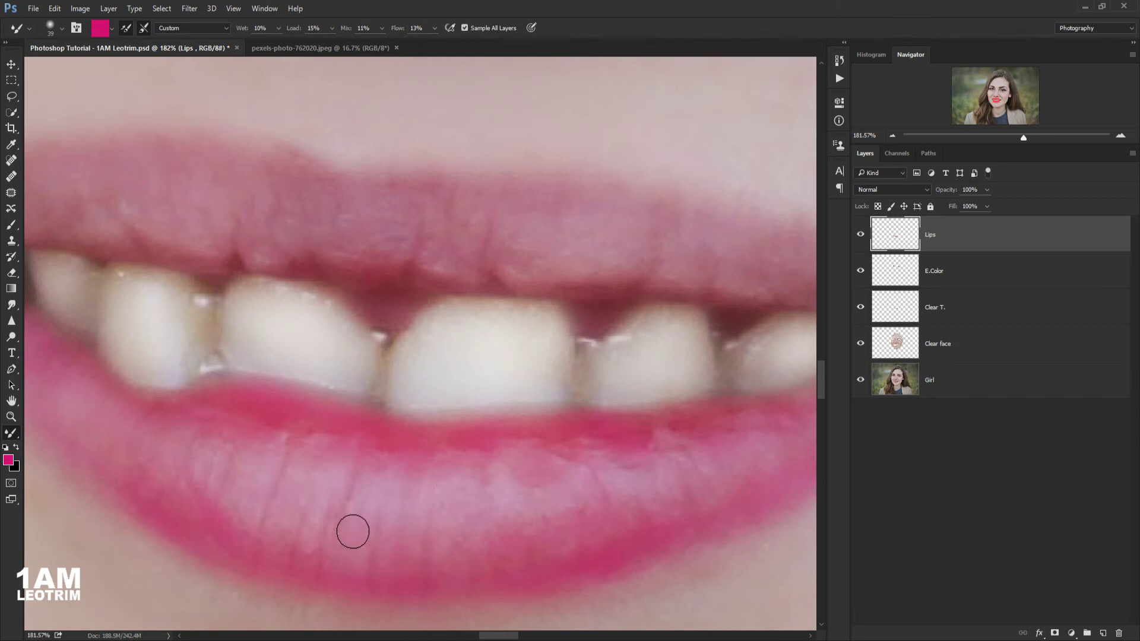
pyautogui.scroll(-5, 333, 390)
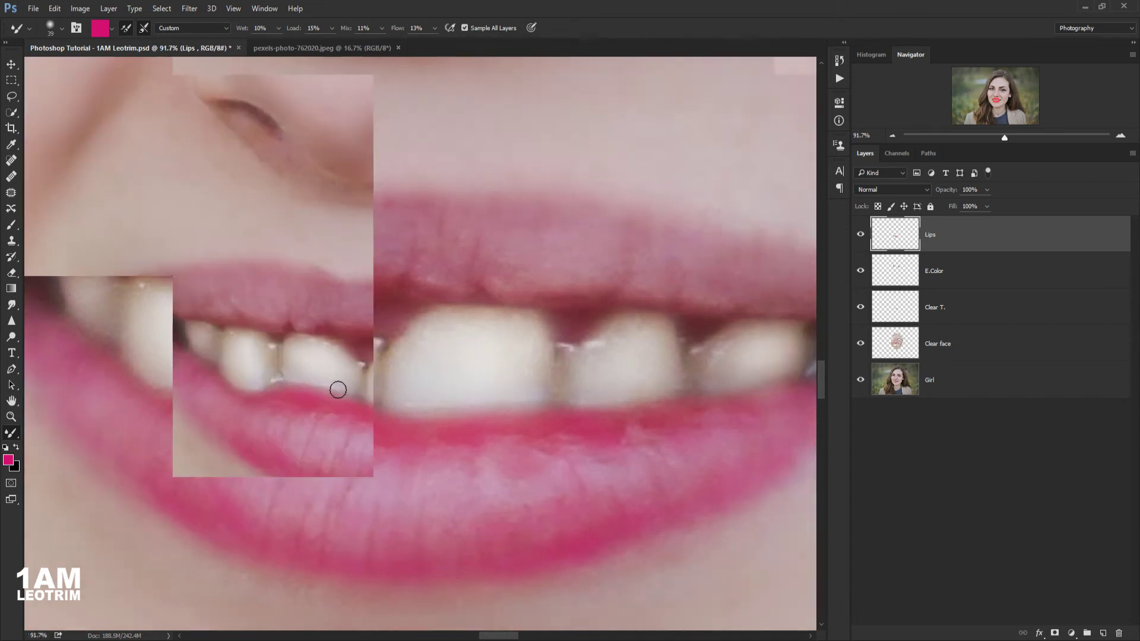
pyautogui.scroll(5, 682, 374)
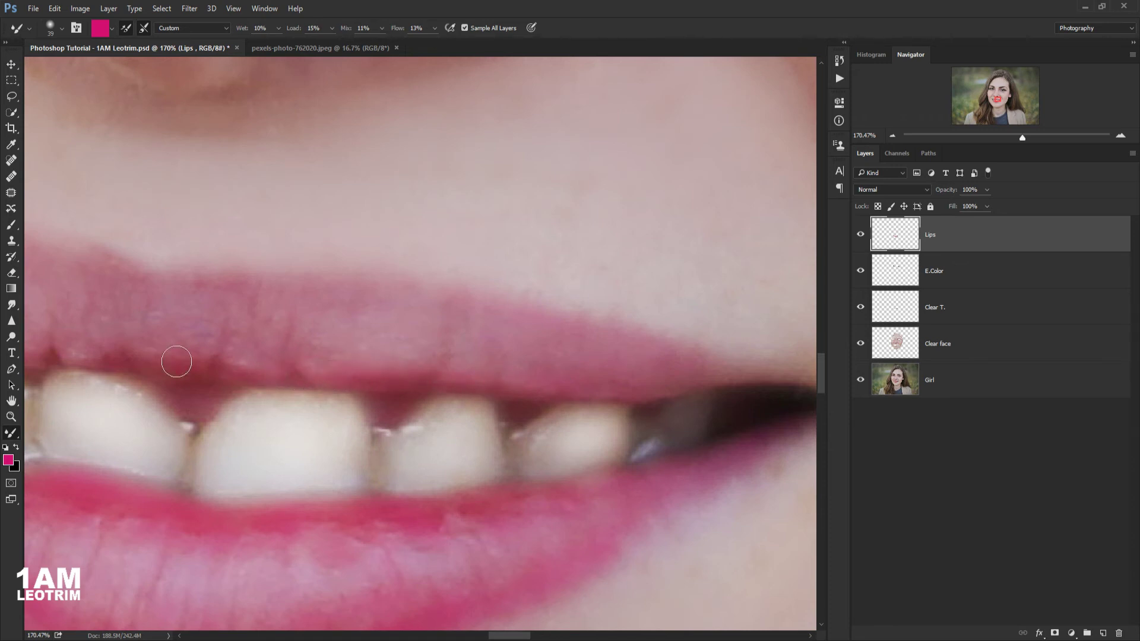
pyautogui.scroll(-3, 176, 362)
pyautogui.scroll(4, 514, 334)
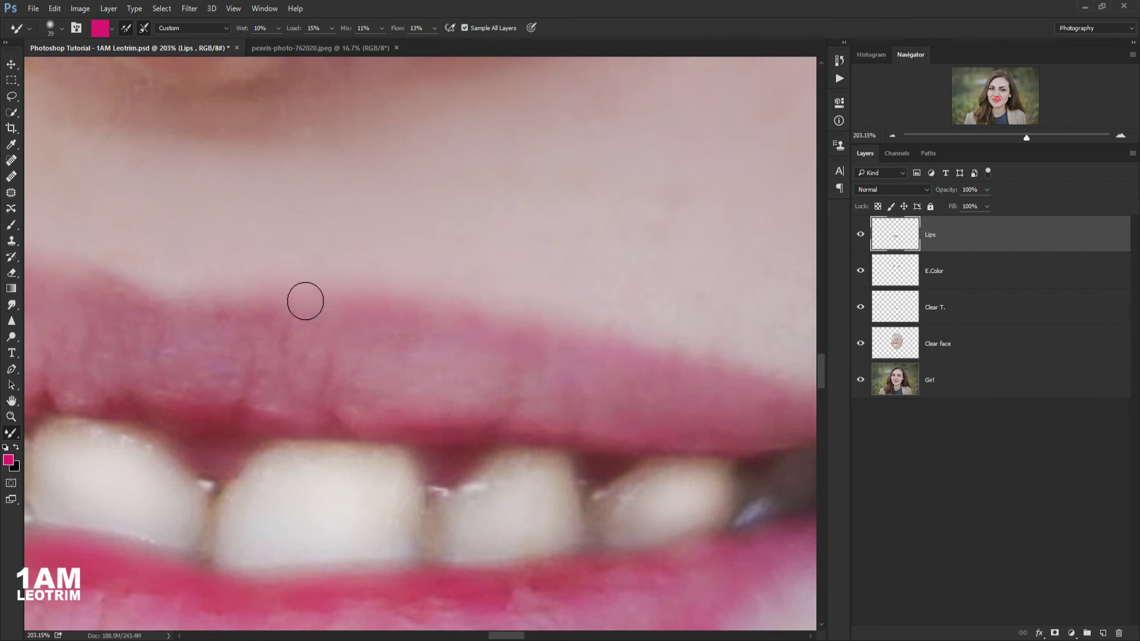
pyautogui.scroll(-3, 228, 313)
pyautogui.scroll(3, 228, 313)
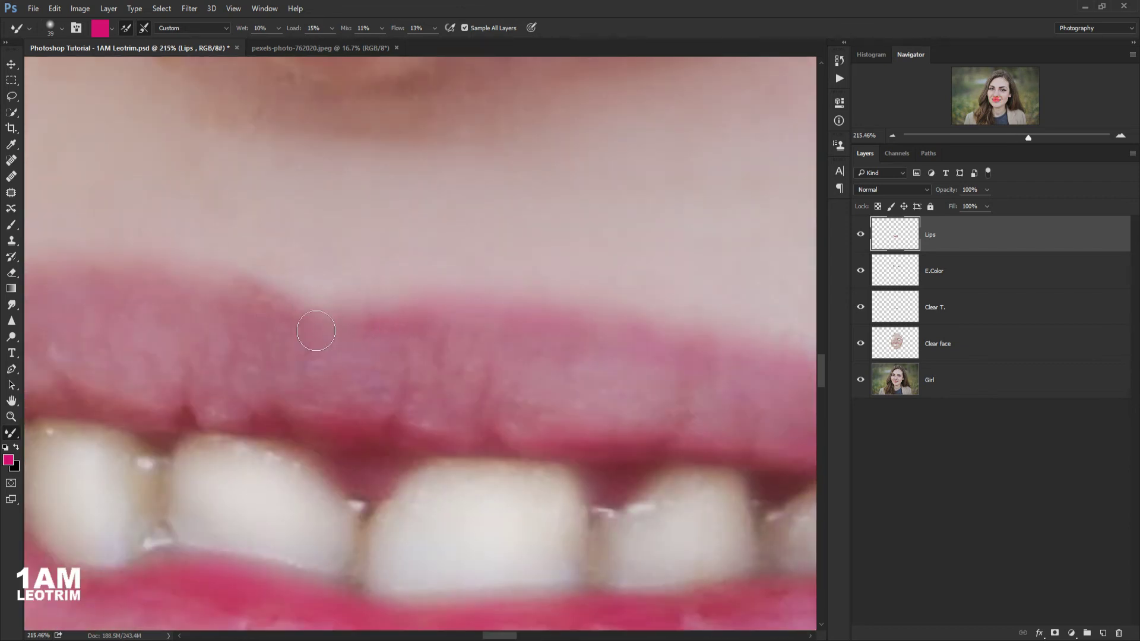
pyautogui.scroll(-2, 245, 287)
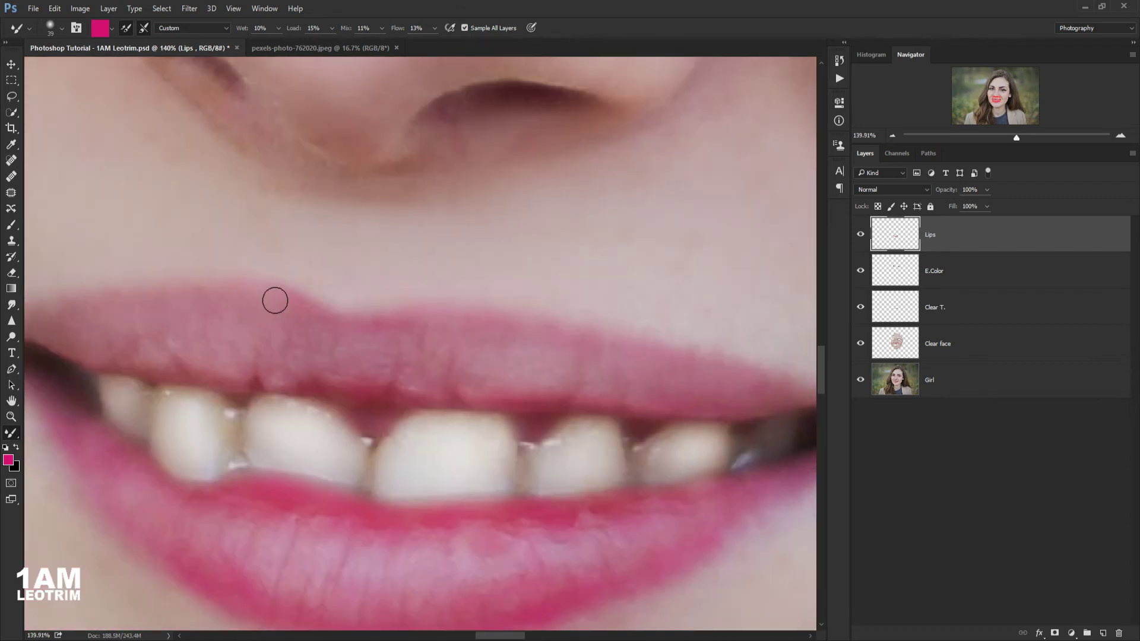
pyautogui.scroll(2, 152, 285)
pyautogui.scroll(-2, 256, 291)
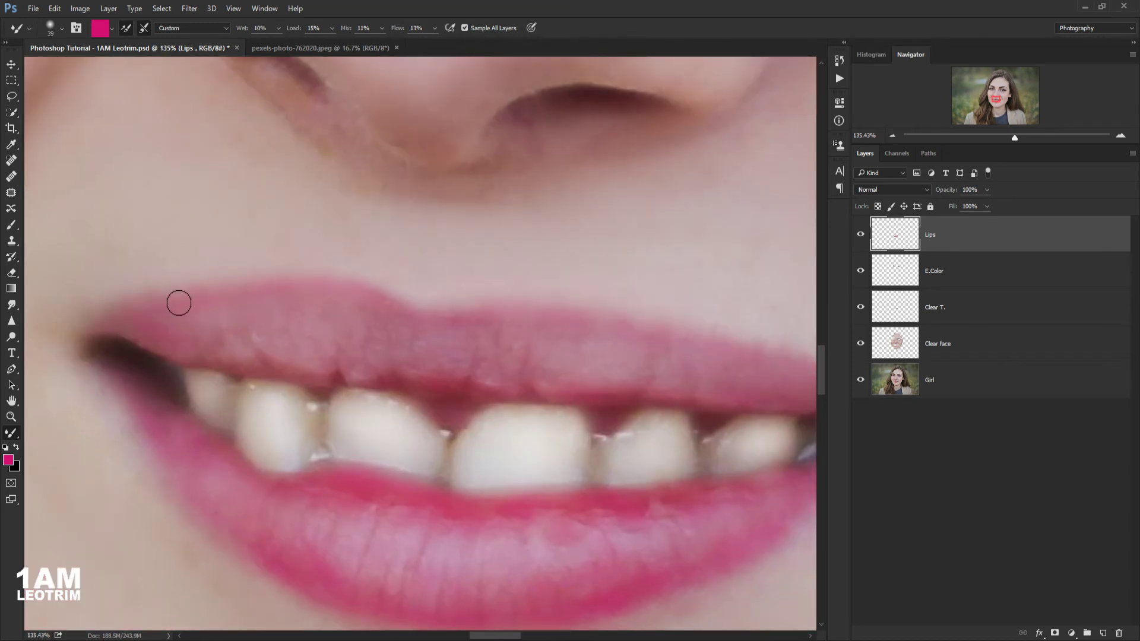
pyautogui.scroll(-2, 685, 344)
pyautogui.scroll(2, 694, 369)
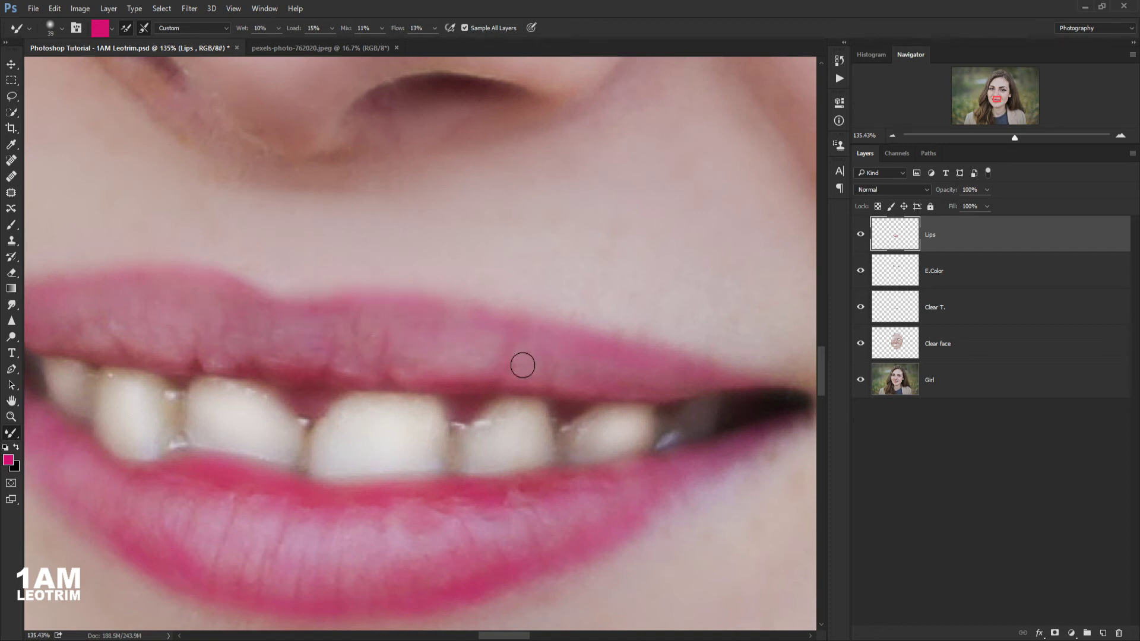
pyautogui.scroll(-1, 473, 336)
pyautogui.scroll(-1, 403, 334)
pyautogui.scroll(-1, 354, 334)
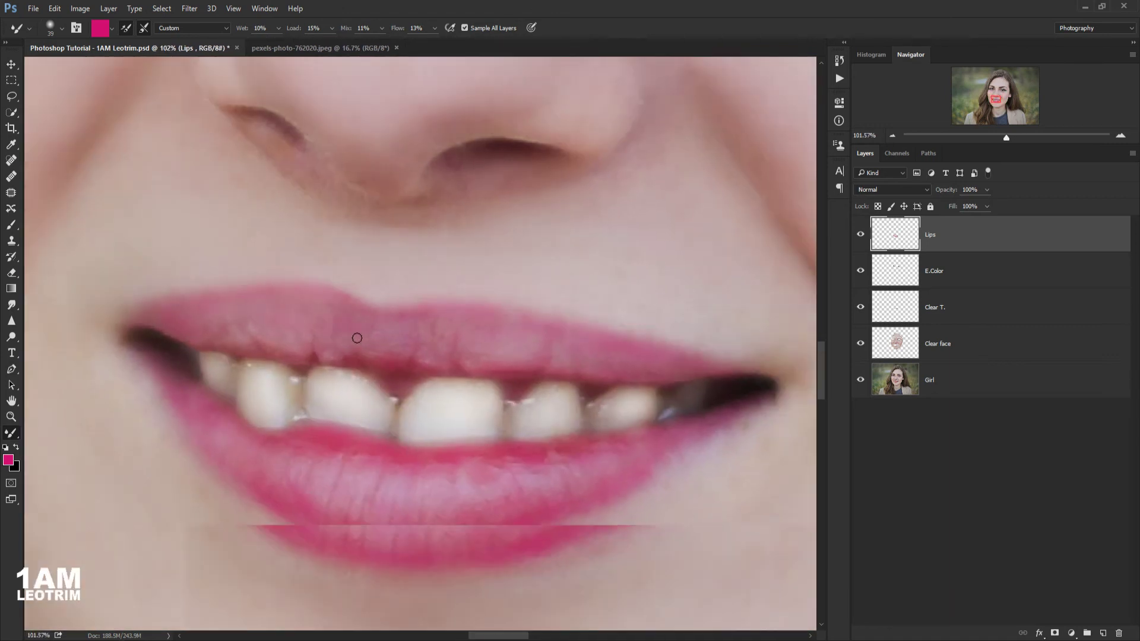
pyautogui.scroll(-2, 369, 335)
pyautogui.scroll(-2, 392, 347)
pyautogui.scroll(-1, 423, 364)
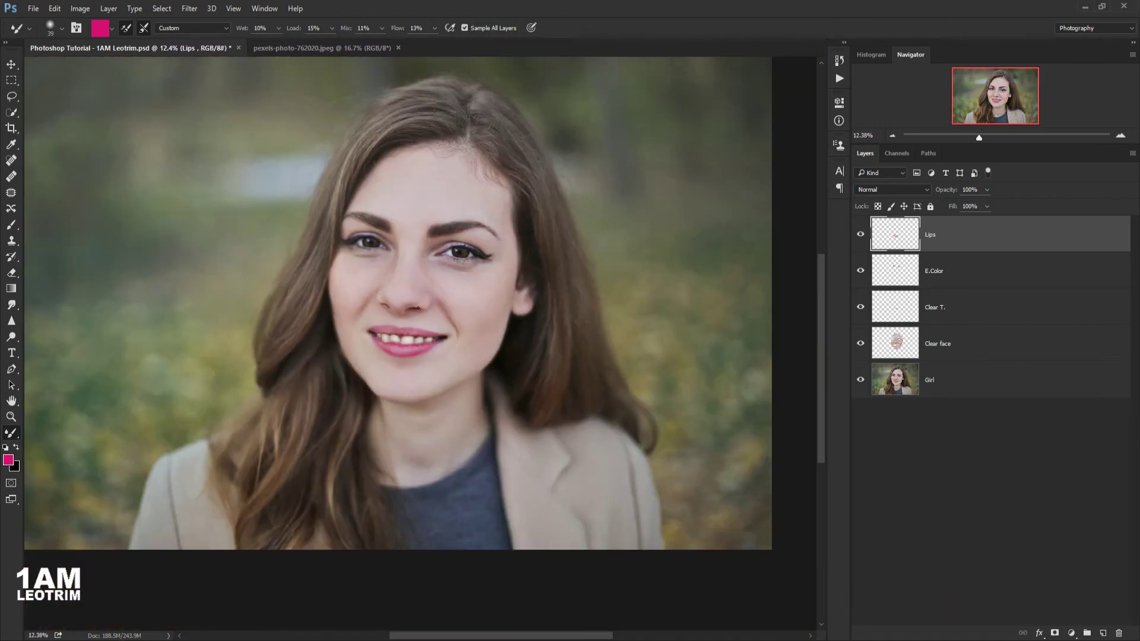
pyautogui.scroll(2, 422, 364)
pyautogui.scroll(2, 409, 365)
pyautogui.scroll(2, 398, 365)
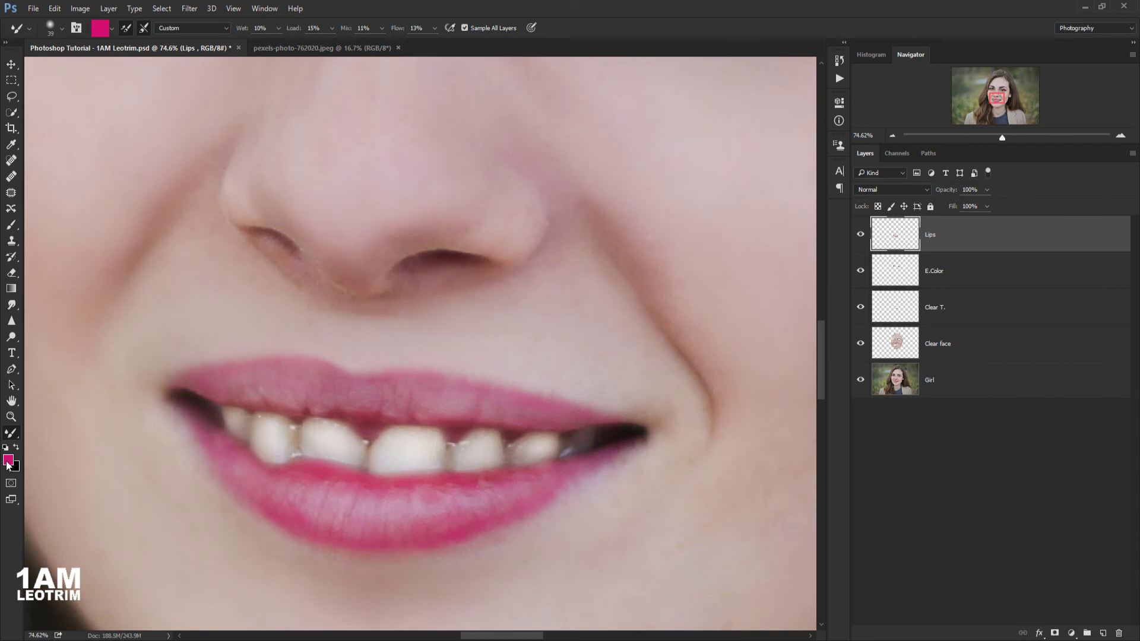
# - Load the Mixer Brush with pale near-white paint at size 56 and 10% flow
pyautogui.click(8, 461)
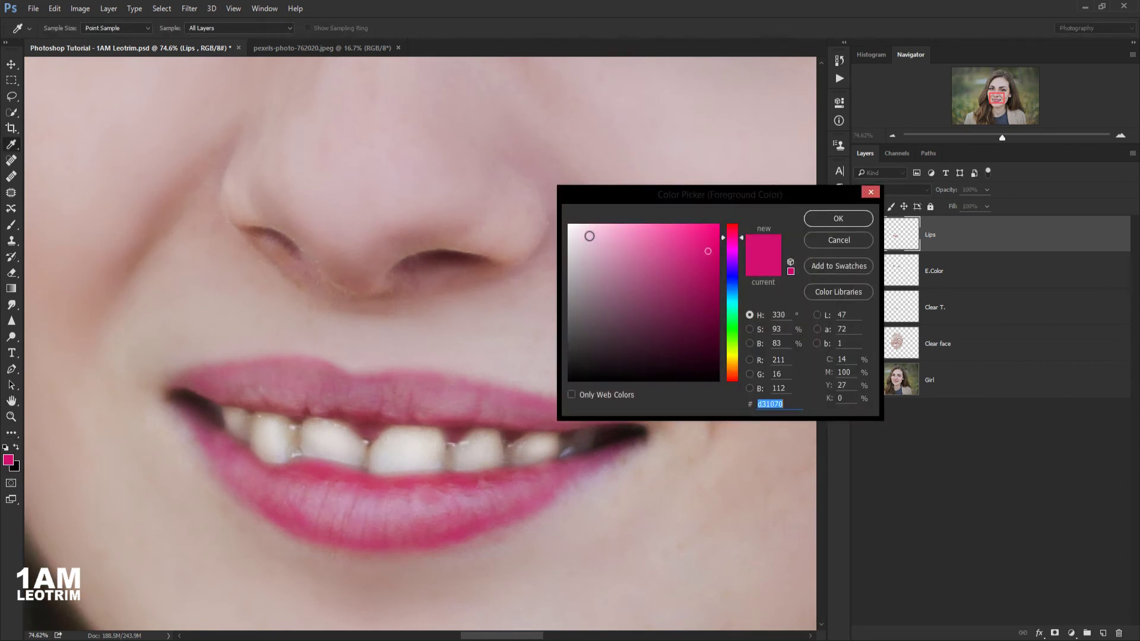
pyautogui.moveTo(589, 236); pyautogui.dragTo(569, 240)
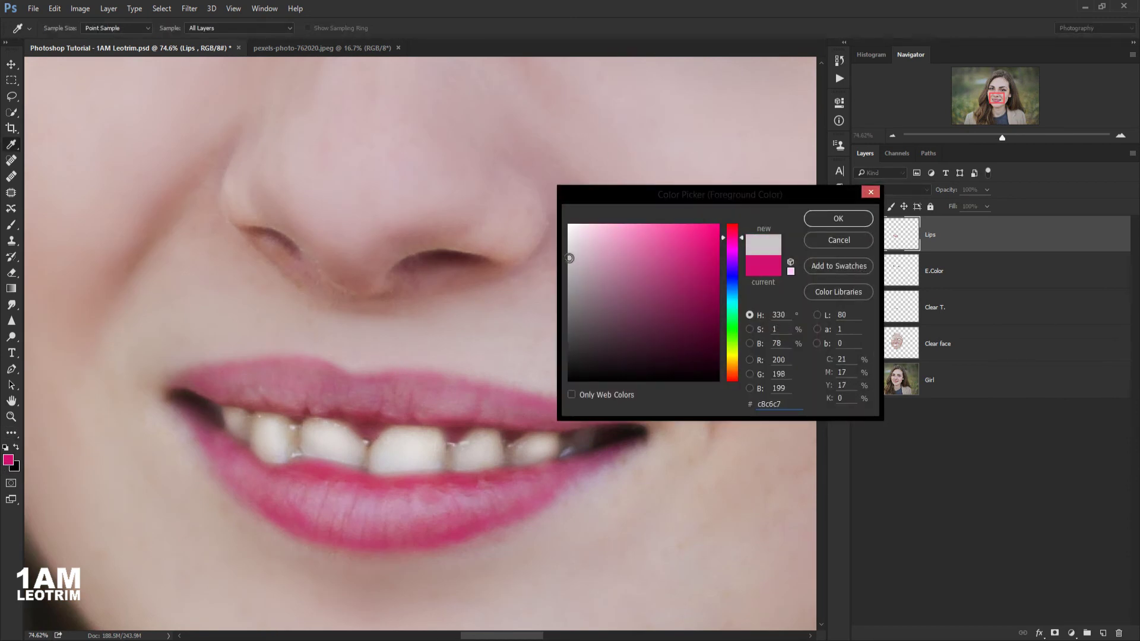
pyautogui.click(815, 220)
pyautogui.press('b')
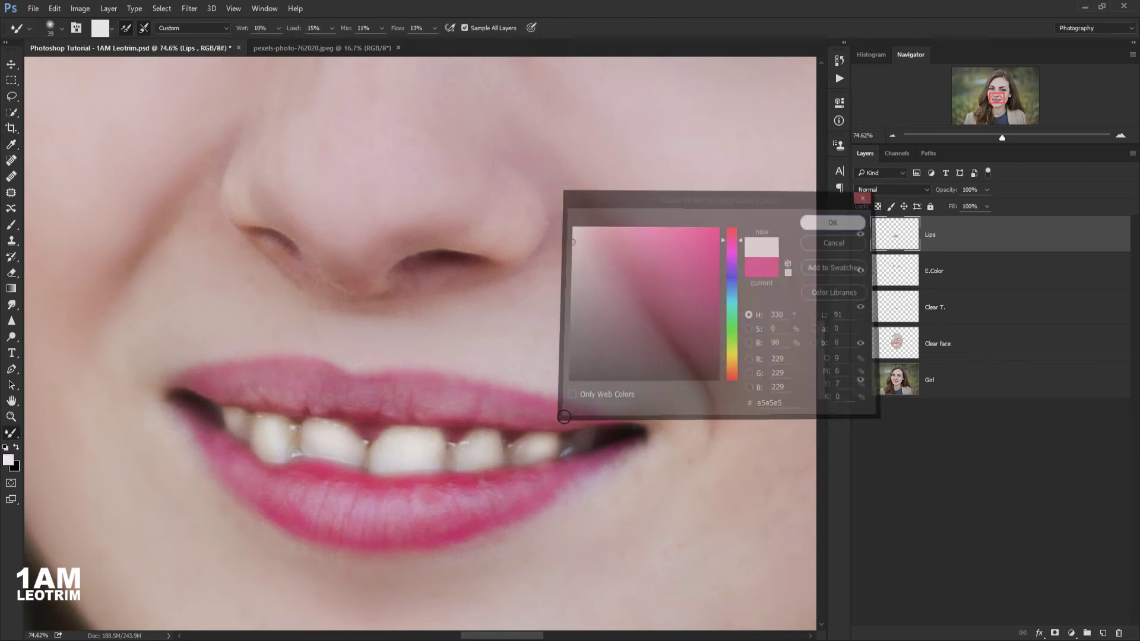
pyautogui.scroll(3, 463, 499)
pyautogui.scroll(8, 493, 462)
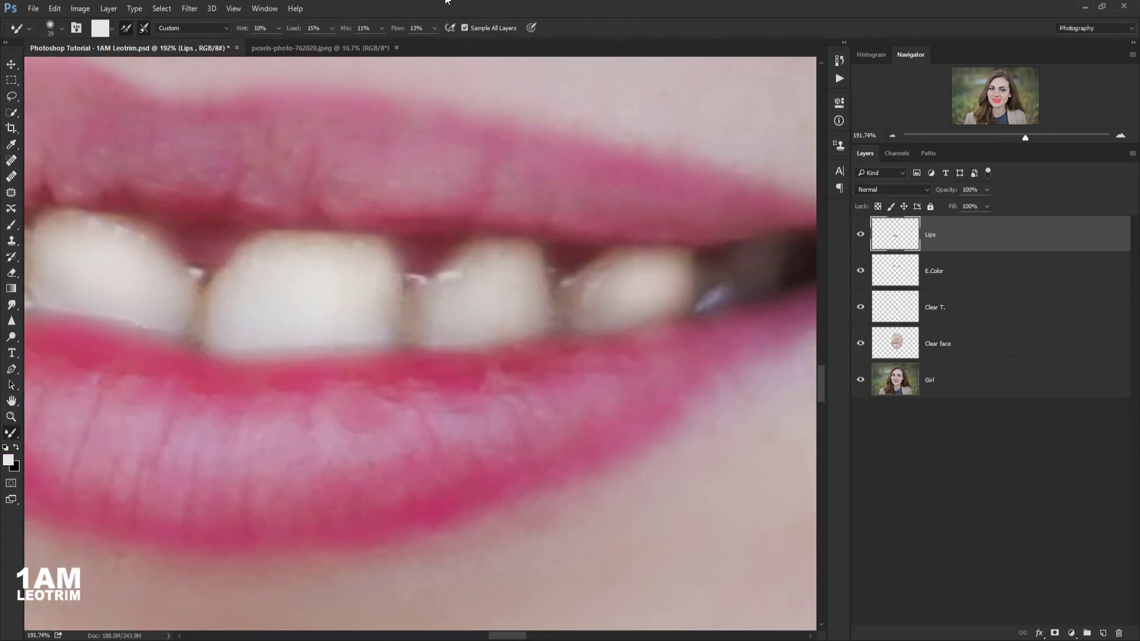
pyautogui.click(49, 28)
pyautogui.click(85, 67)
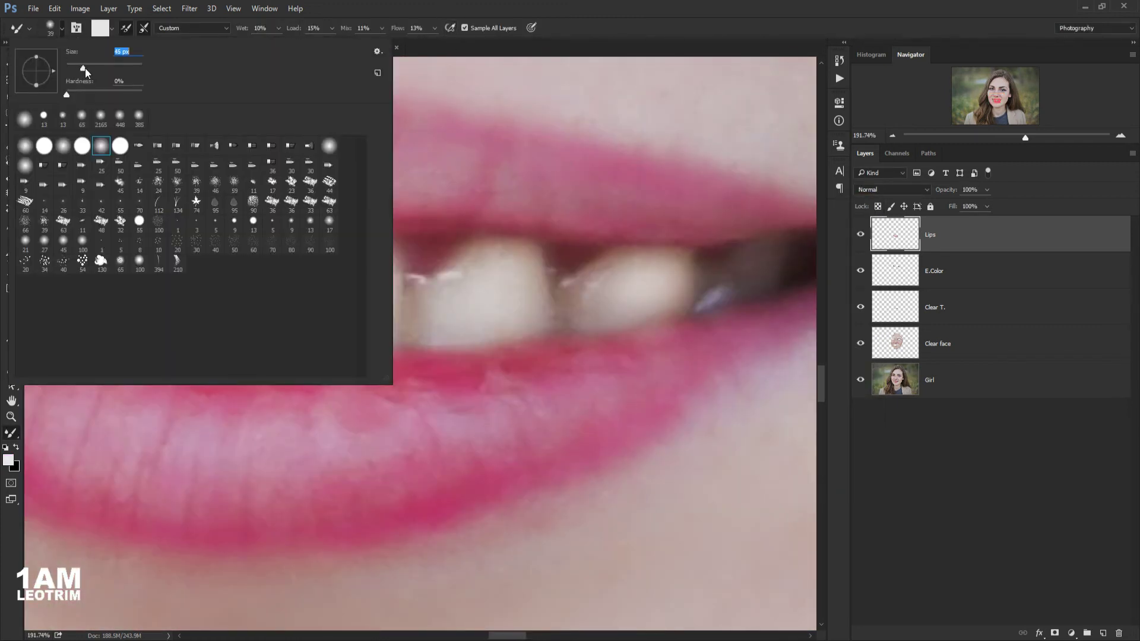
pyautogui.press('Return')
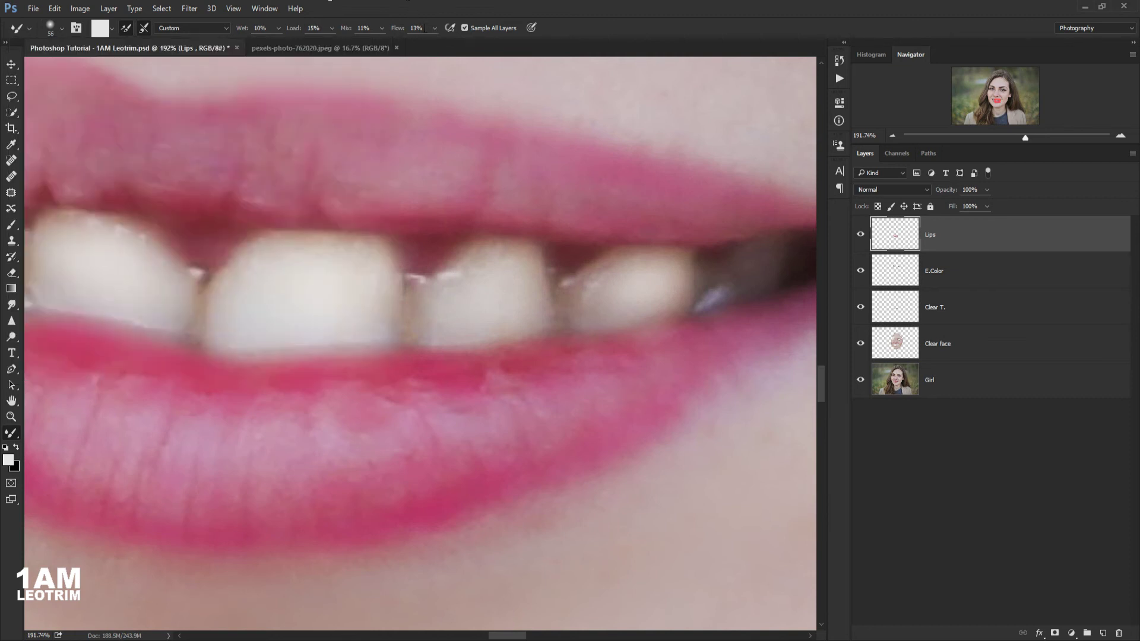
pyautogui.click(400, 28)
pyautogui.write('10')
pyautogui.press('Return')
# - Brush a faint highlight onto the lower lip and smooth its lower-left edge, then view the whole face
pyautogui.moveTo(511, 412)
pyautogui.mouseDown()
pyautogui.moveTo(555, 402)
pyautogui.moveTo(354, 448)
pyautogui.moveTo(412, 451)
pyautogui.moveTo(375, 463)
pyautogui.moveTo(272, 440)
pyautogui.moveTo(224, 389)
pyautogui.moveTo(169, 459)
pyautogui.moveTo(338, 471)
pyautogui.moveTo(497, 455)
pyautogui.moveTo(343, 402)
pyautogui.moveTo(259, 390)
pyautogui.moveTo(153, 400)
pyautogui.moveTo(224, 446)
pyautogui.mouseUp()
pyautogui.scroll(-1, 392, 427)
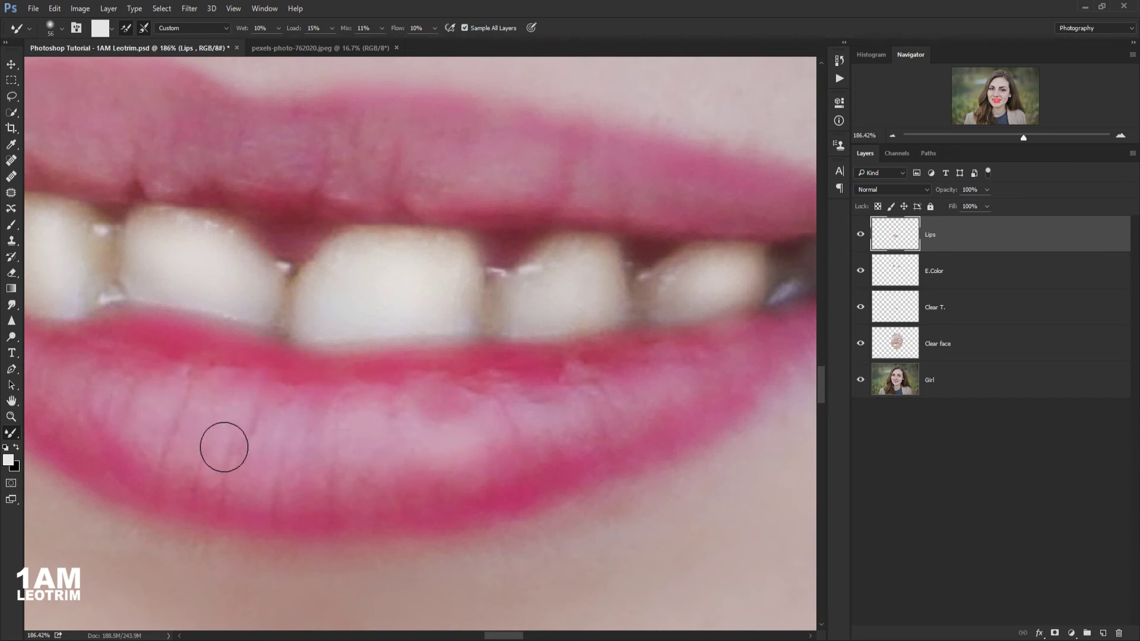
pyautogui.scroll(-3, 195, 411)
pyautogui.scroll(2, 195, 412)
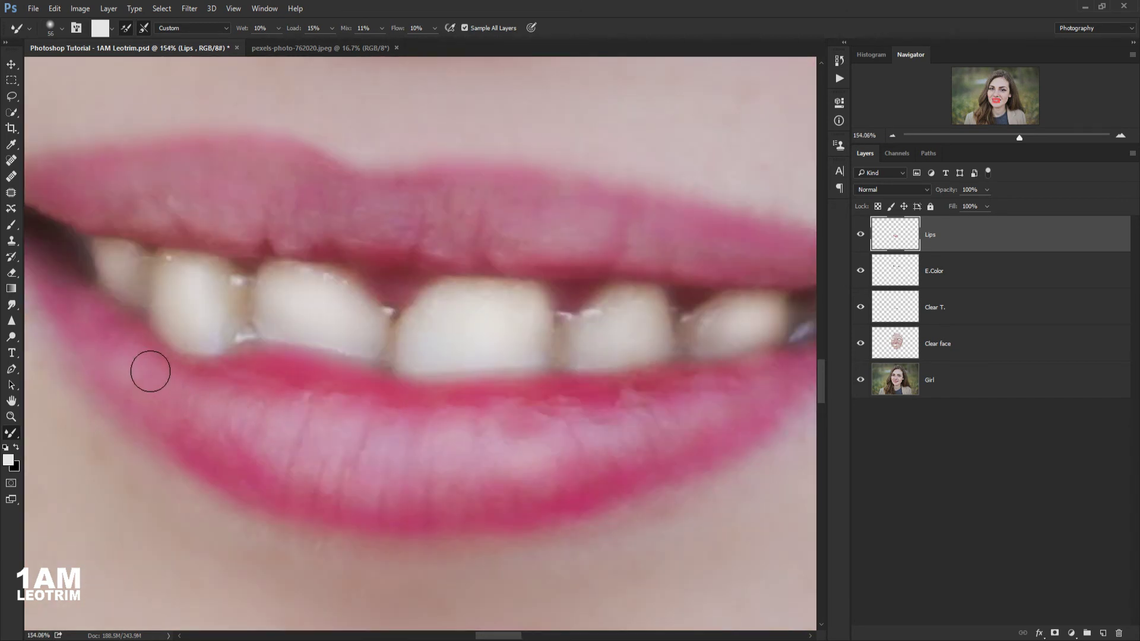
pyautogui.moveTo(213, 409)
pyautogui.mouseDown()
pyautogui.moveTo(122, 326)
pyautogui.moveTo(209, 397)
pyautogui.moveTo(150, 394)
pyautogui.moveTo(247, 459)
pyautogui.moveTo(150, 379)
pyautogui.moveTo(104, 319)
pyautogui.mouseUp()
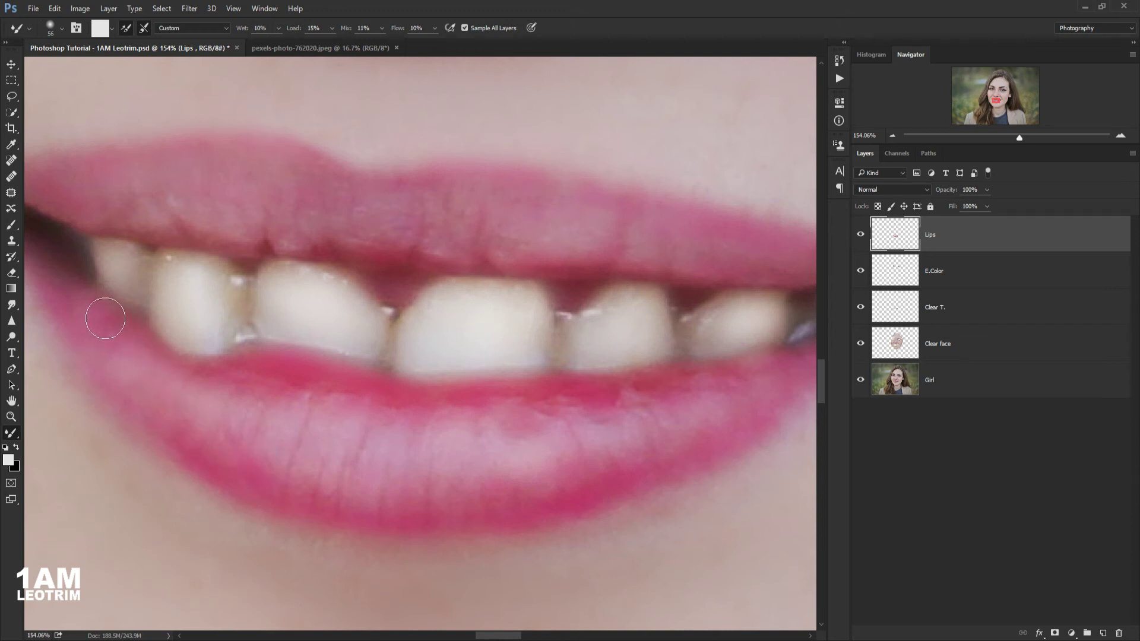
pyautogui.scroll(-1, 212, 392)
pyautogui.scroll(1, 476, 249)
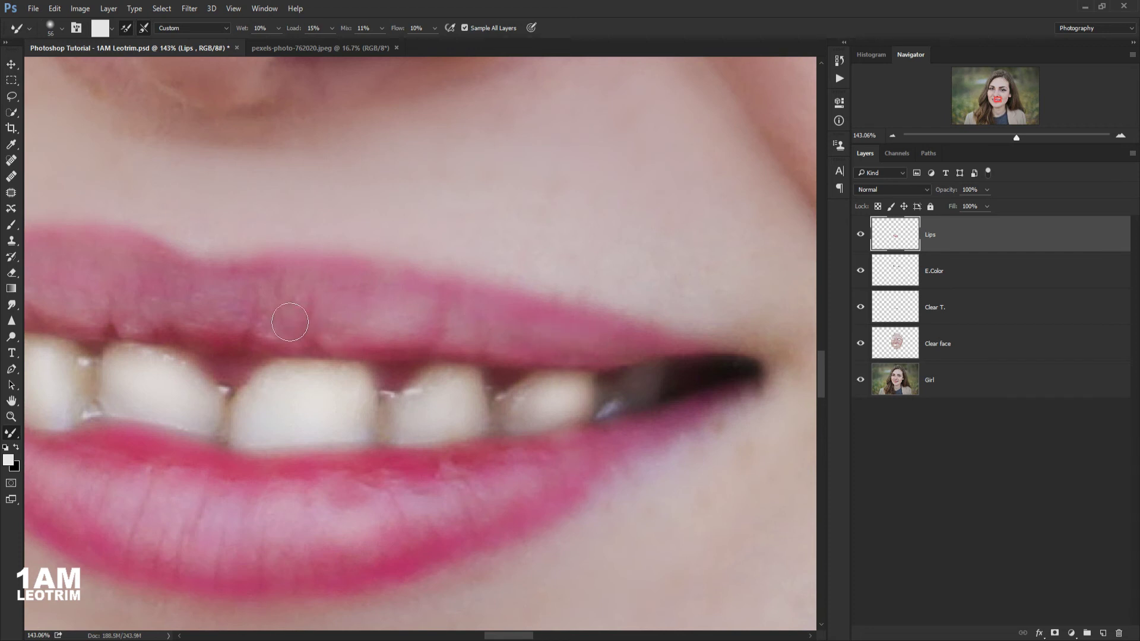
pyautogui.scroll(-2, 303, 333)
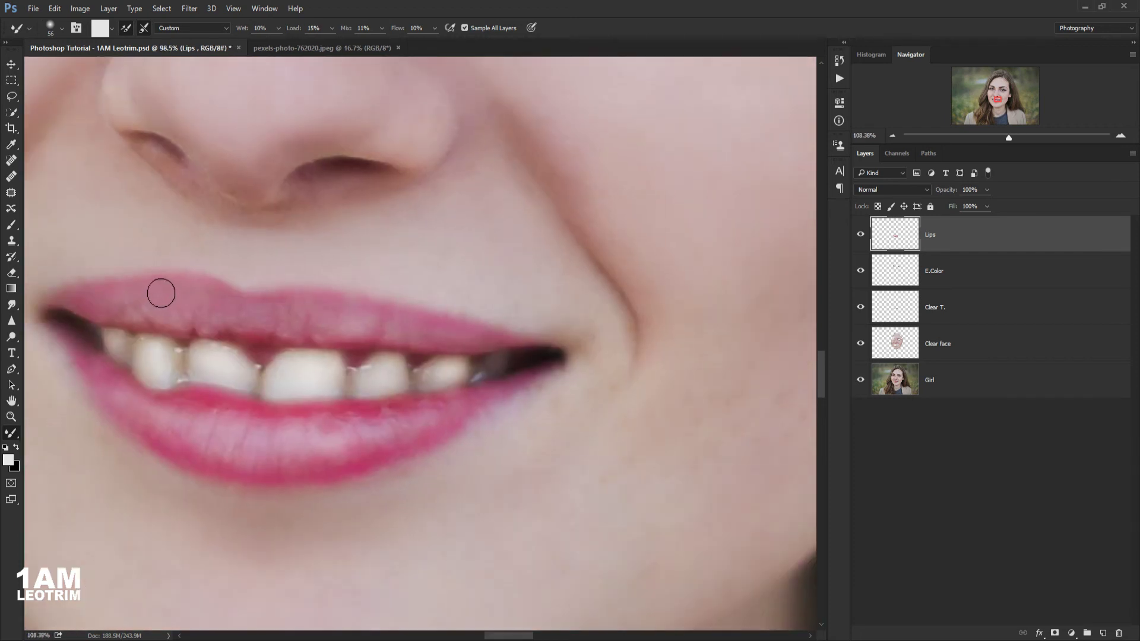
pyautogui.scroll(2, 161, 294)
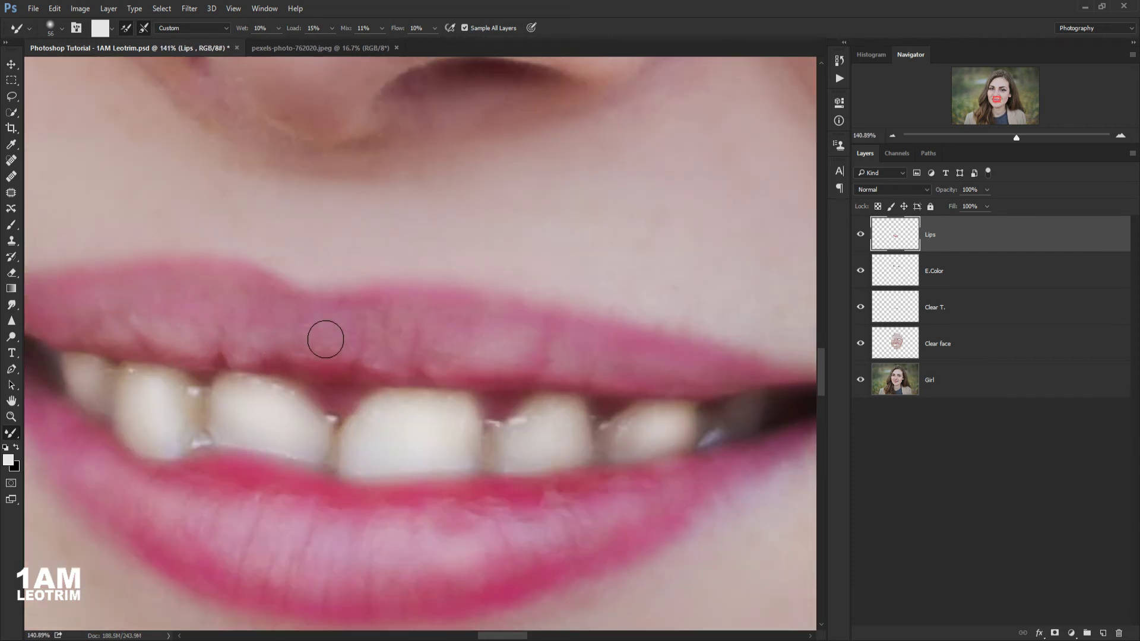
pyautogui.scroll(1, 250, 337)
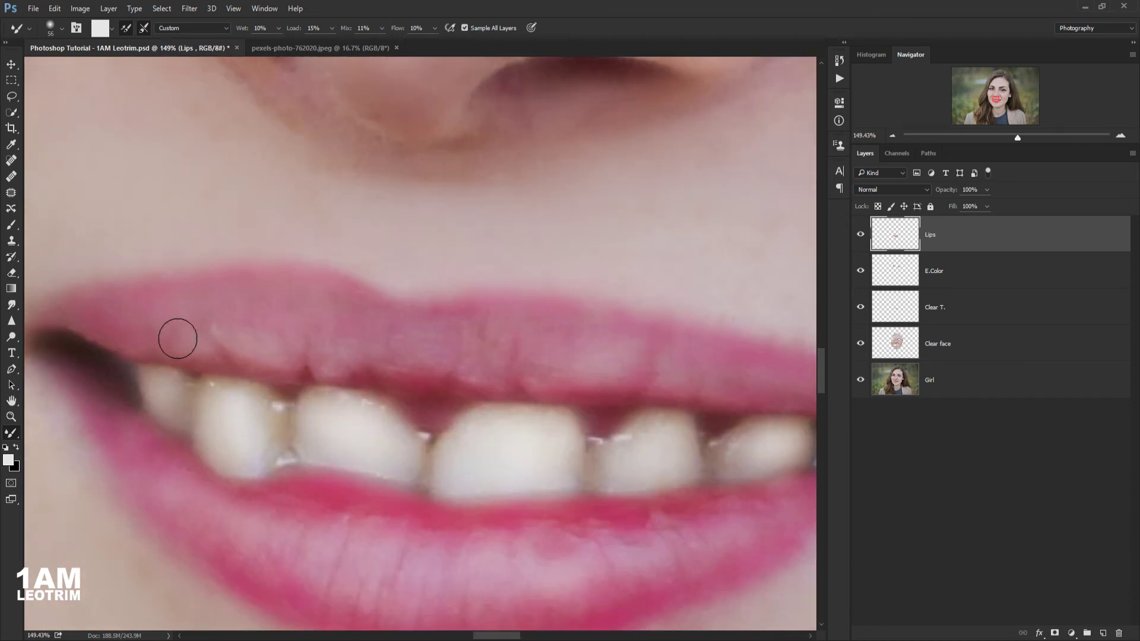
pyautogui.scroll(-3, 440, 297)
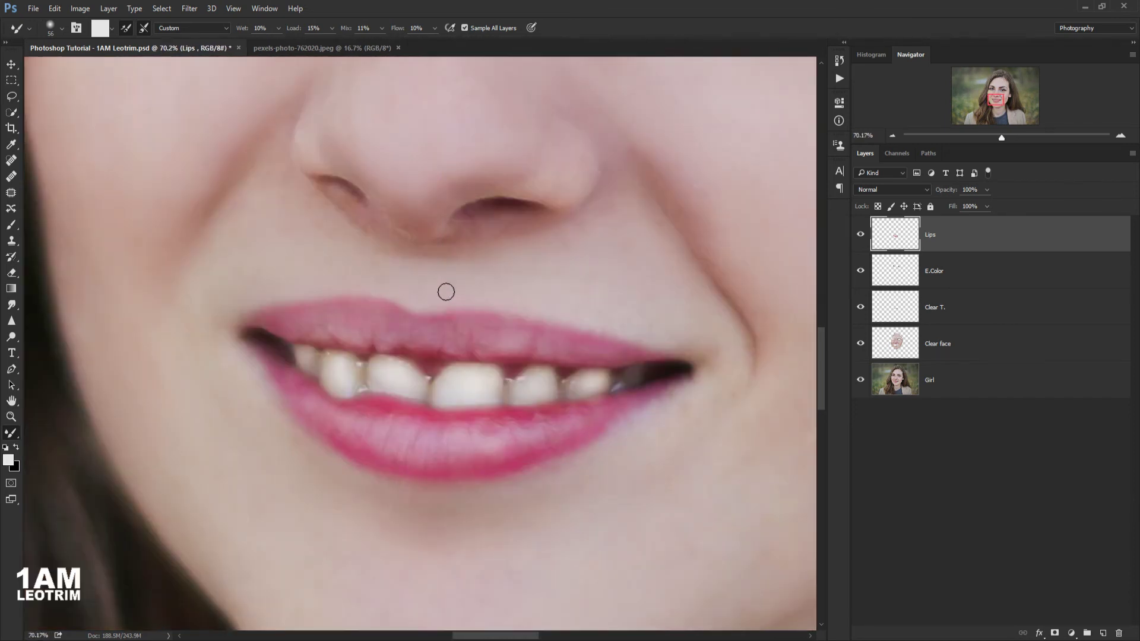
pyautogui.scroll(-3, 446, 291)
pyautogui.scroll(-2, 491, 397)
# - Toggle the Lips layer off and on twice to compare against the original
pyautogui.click(861, 235)
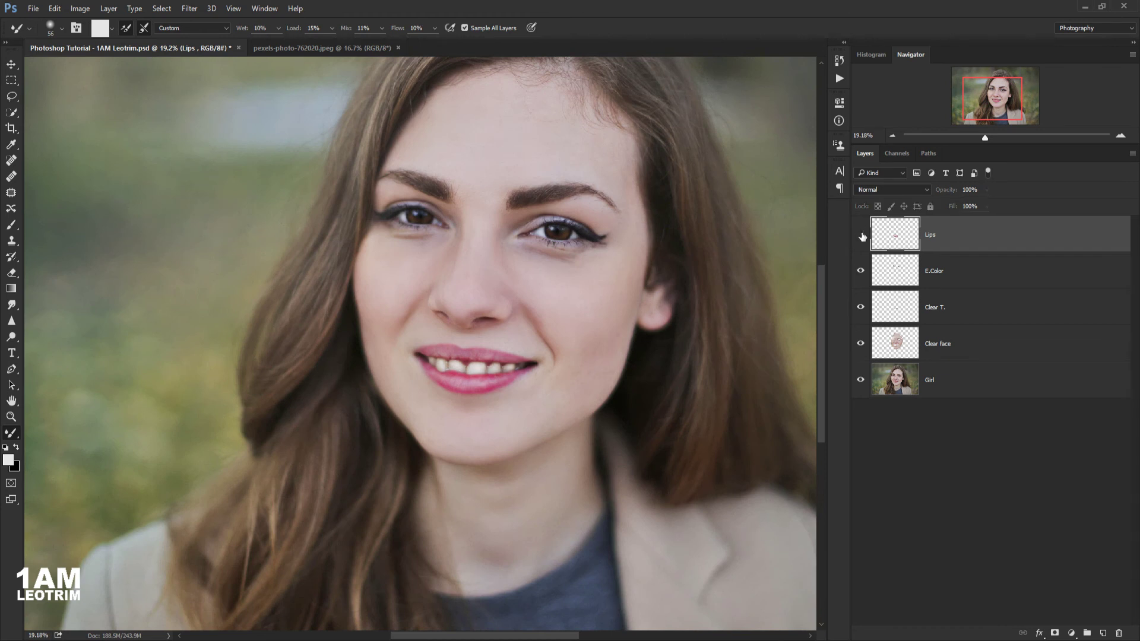
pyautogui.click(861, 235)
pyautogui.click(861, 235)
pyautogui.click(861, 235)
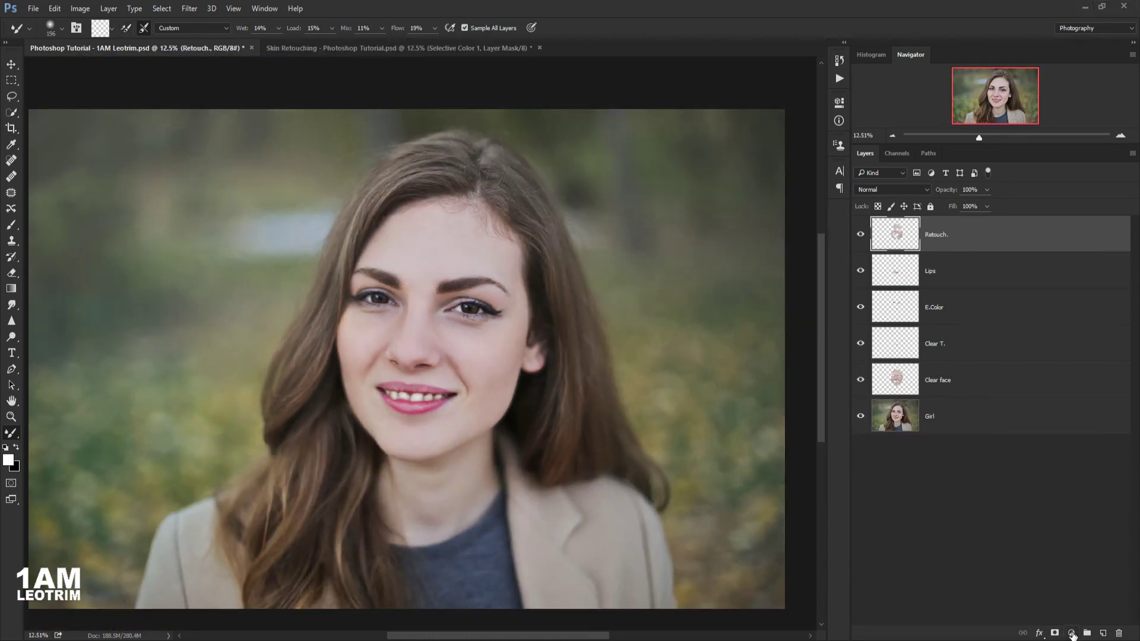
# - Add a Selective Color adjustment and adjust its Reds: less cyan, yellow at 0, less black
pyautogui.click(1072, 635)
pyautogui.click(1063, 627)
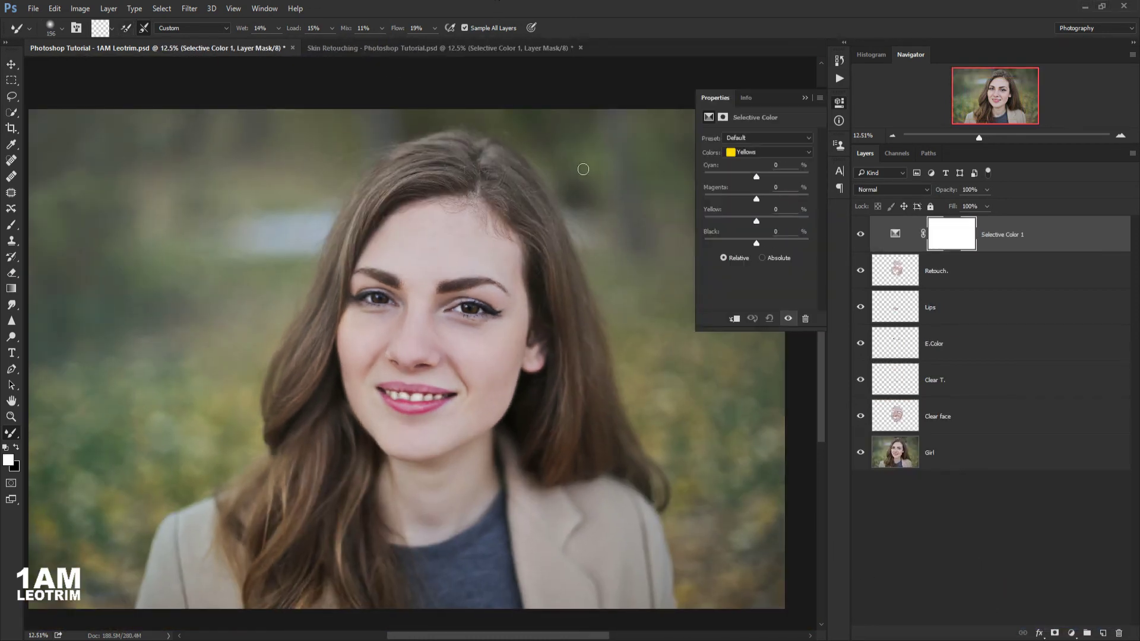
pyautogui.click(763, 153)
pyautogui.moveTo(781, 185)
pyautogui.mouseDown()
pyautogui.moveTo(718, 177)
pyautogui.moveTo(723, 200)
pyautogui.moveTo(765, 199)
pyautogui.moveTo(731, 222)
pyautogui.mouseUp()
pyautogui.moveTo(752, 214); pyautogui.dragTo(749, 214)
pyautogui.click(761, 189)
pyautogui.moveTo(792, 244)
pyautogui.mouseDown()
pyautogui.moveTo(718, 242)
pyautogui.moveTo(768, 242)
pyautogui.moveTo(742, 243)
pyautogui.mouseUp()
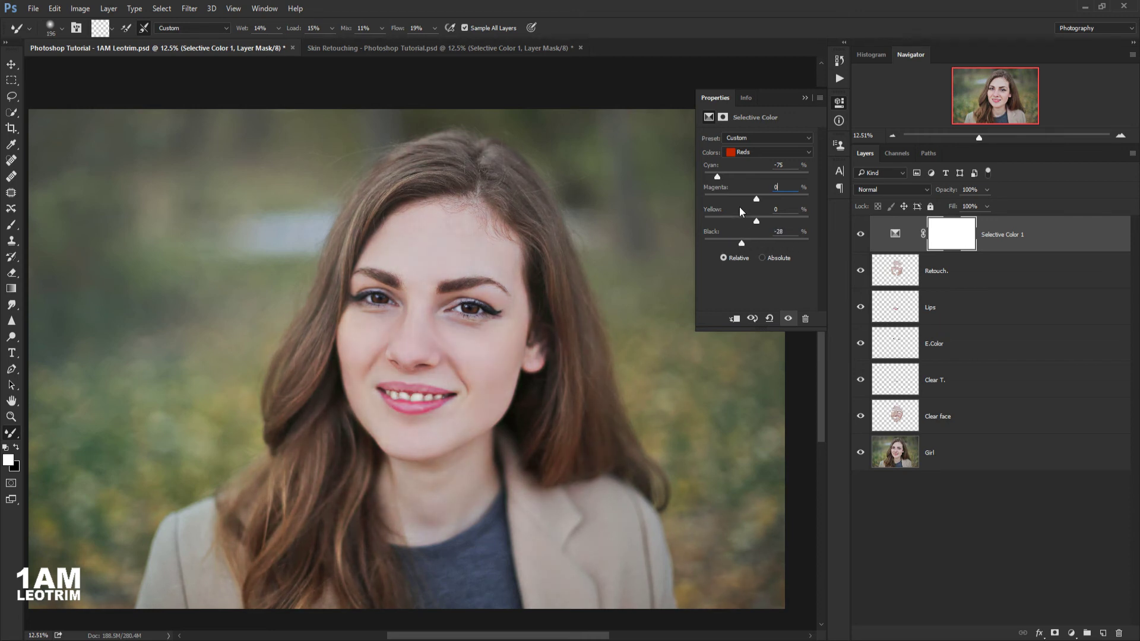
# - Add black to the Yellows so the background turns deeper orange
pyautogui.click(742, 153)
pyautogui.moveTo(764, 200)
pyautogui.mouseDown()
pyautogui.moveTo(789, 201)
pyautogui.moveTo(757, 202)
pyautogui.mouseUp()
pyautogui.moveTo(758, 244); pyautogui.dragTo(802, 243)
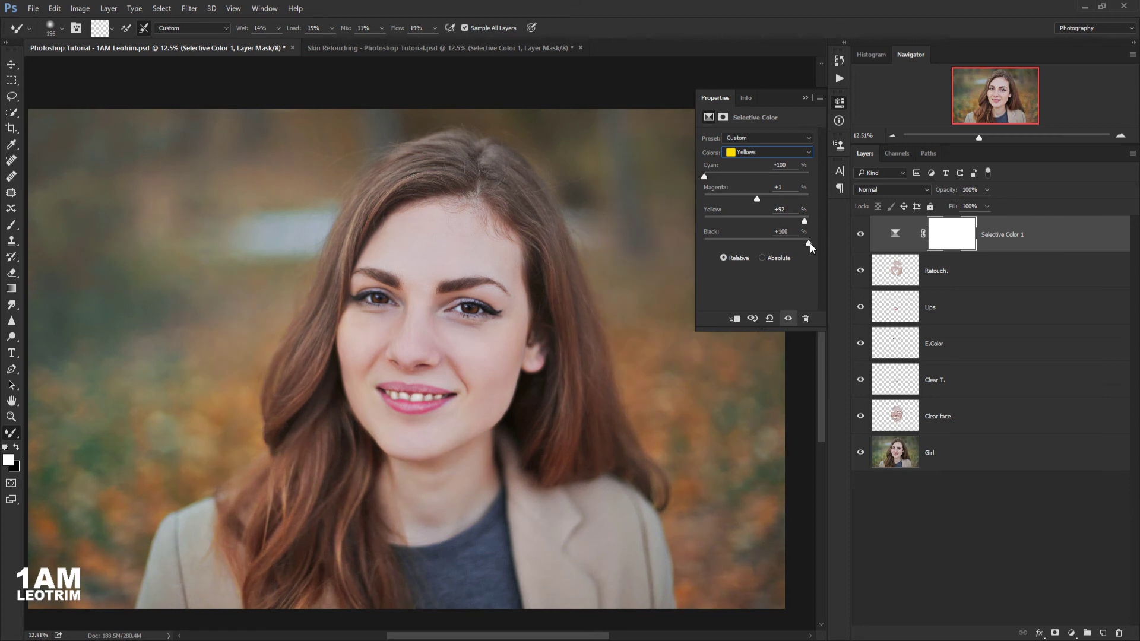
pyautogui.click(751, 155)
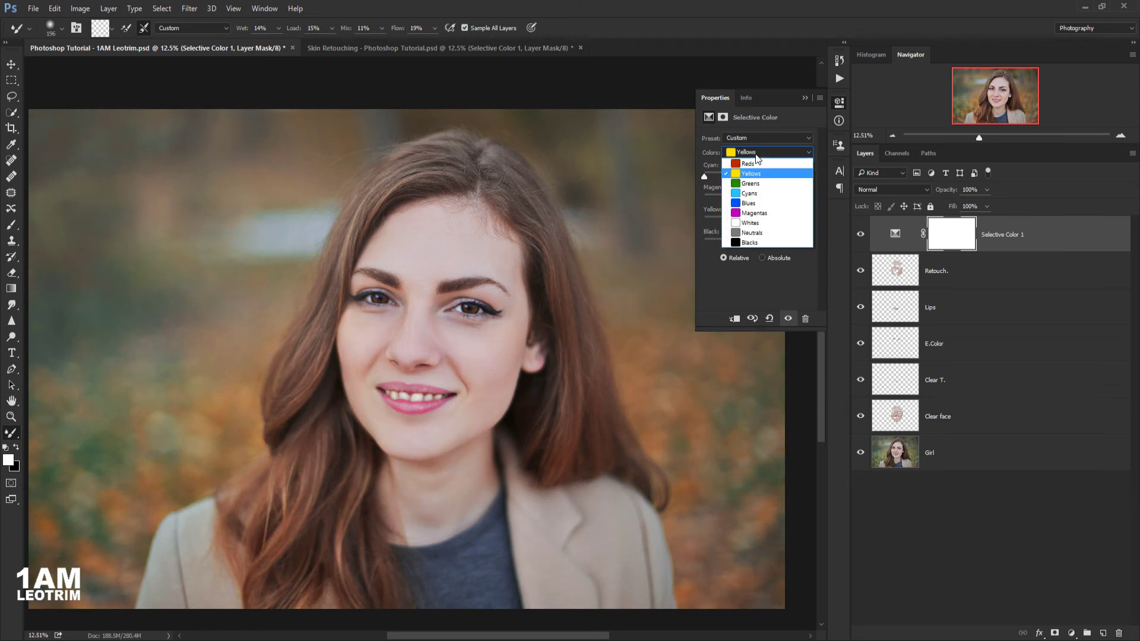
pyautogui.click(771, 223)
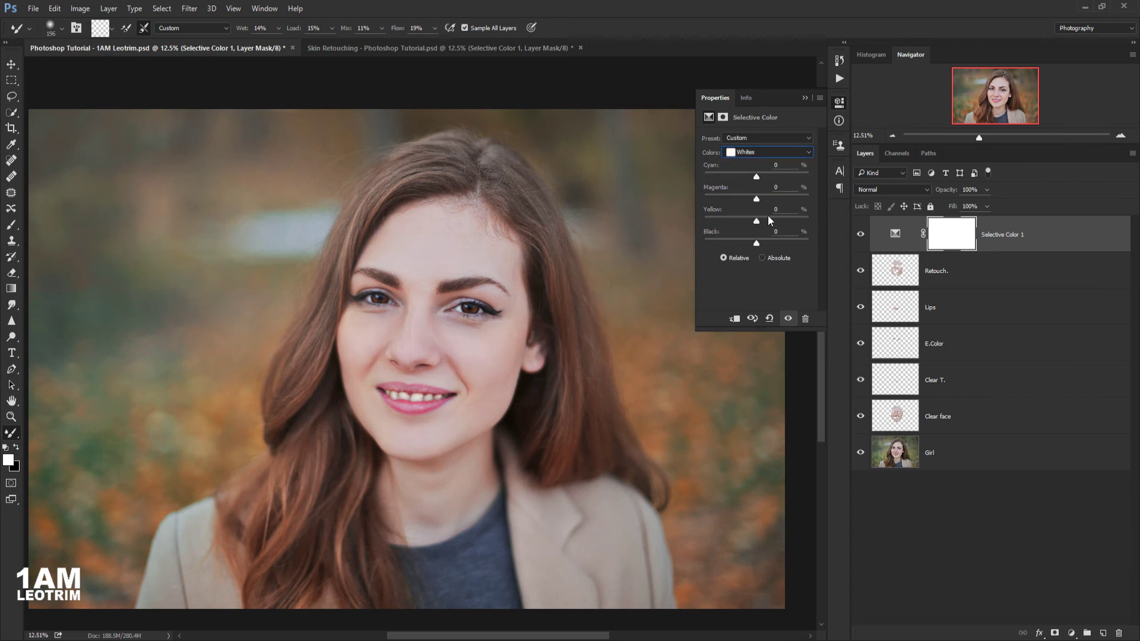
pyautogui.click(750, 155)
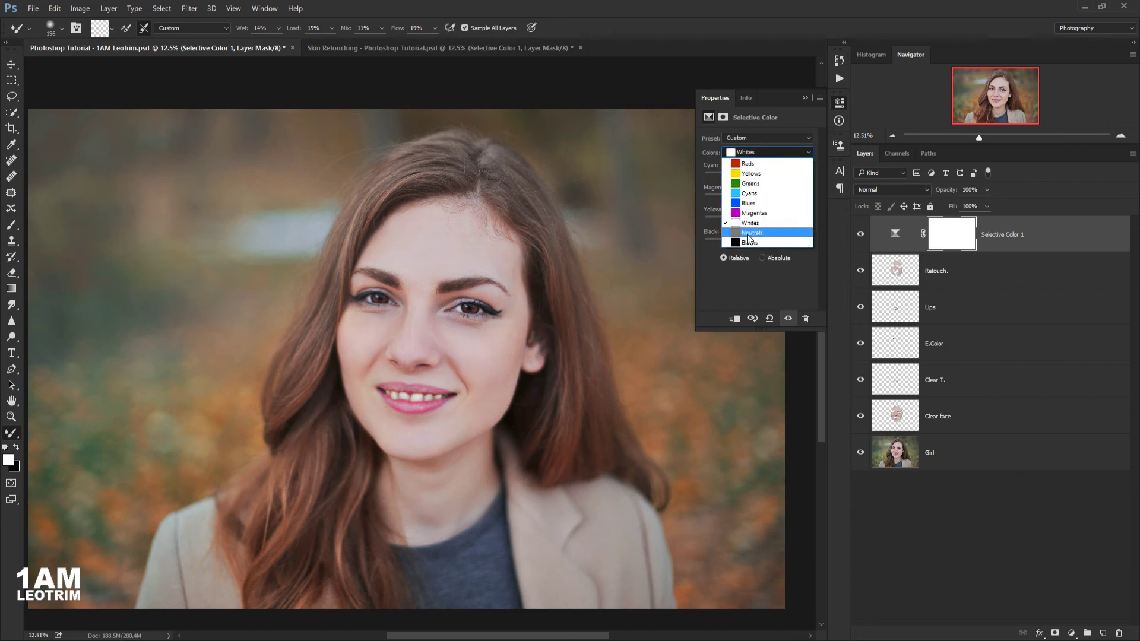
# - Adjust the Neutrals in Selective Color, keeping cyan at 0 and nudging black
pyautogui.click(753, 233)
pyautogui.moveTo(743, 175)
pyautogui.mouseDown()
pyautogui.moveTo(769, 176)
pyautogui.moveTo(760, 180)
pyautogui.mouseUp()
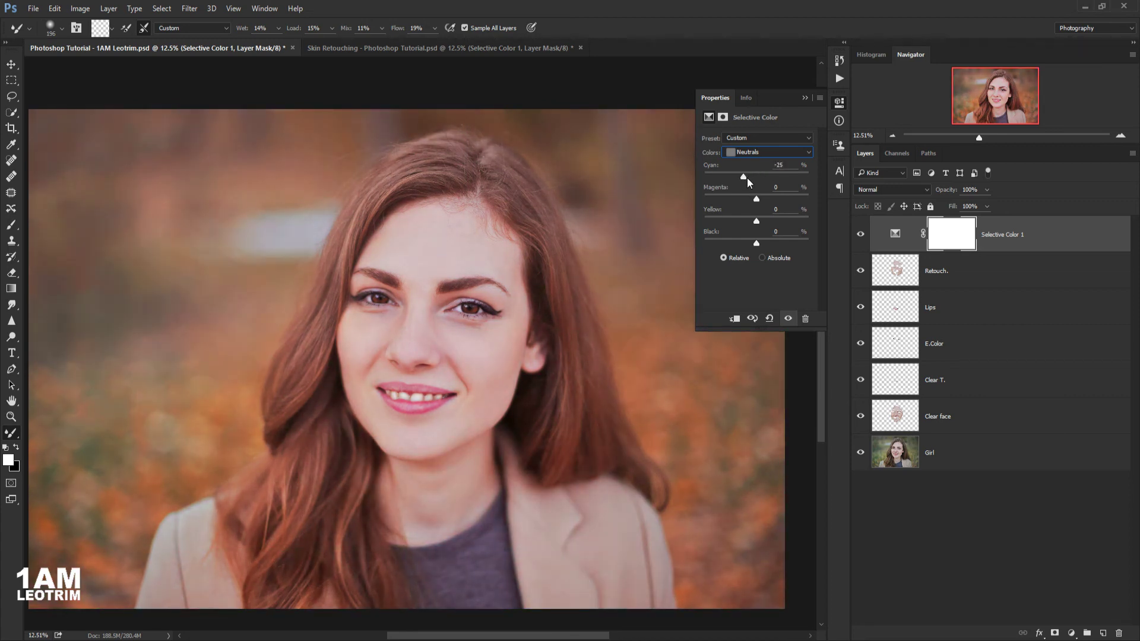
pyautogui.moveTo(756, 180); pyautogui.dragTo(761, 202)
pyautogui.moveTo(756, 242); pyautogui.dragTo(755, 245)
# - Set the Blacks' black to about +11, then add a new empty layer on top
pyautogui.click(754, 154)
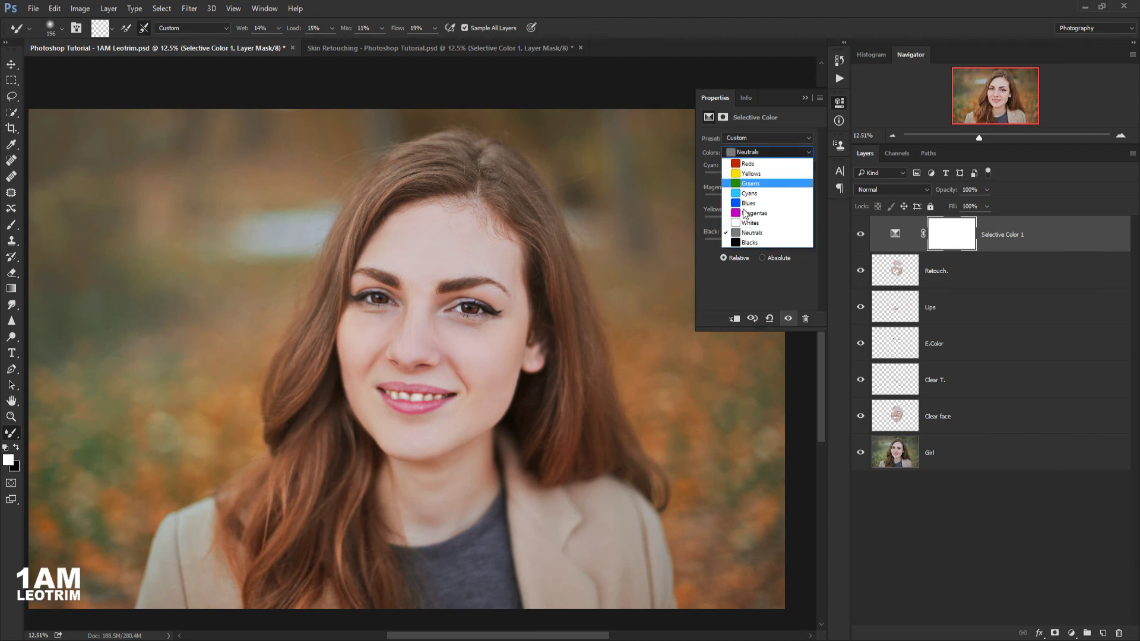
pyautogui.click(746, 237)
pyautogui.moveTo(766, 175); pyautogui.dragTo(768, 200)
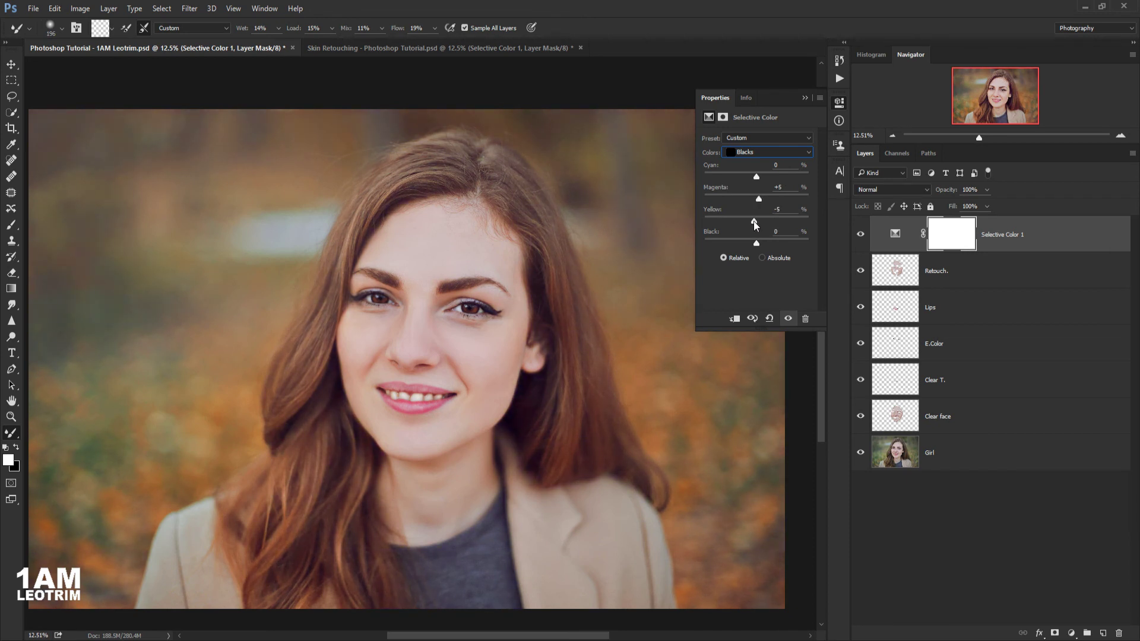
pyautogui.click(764, 242)
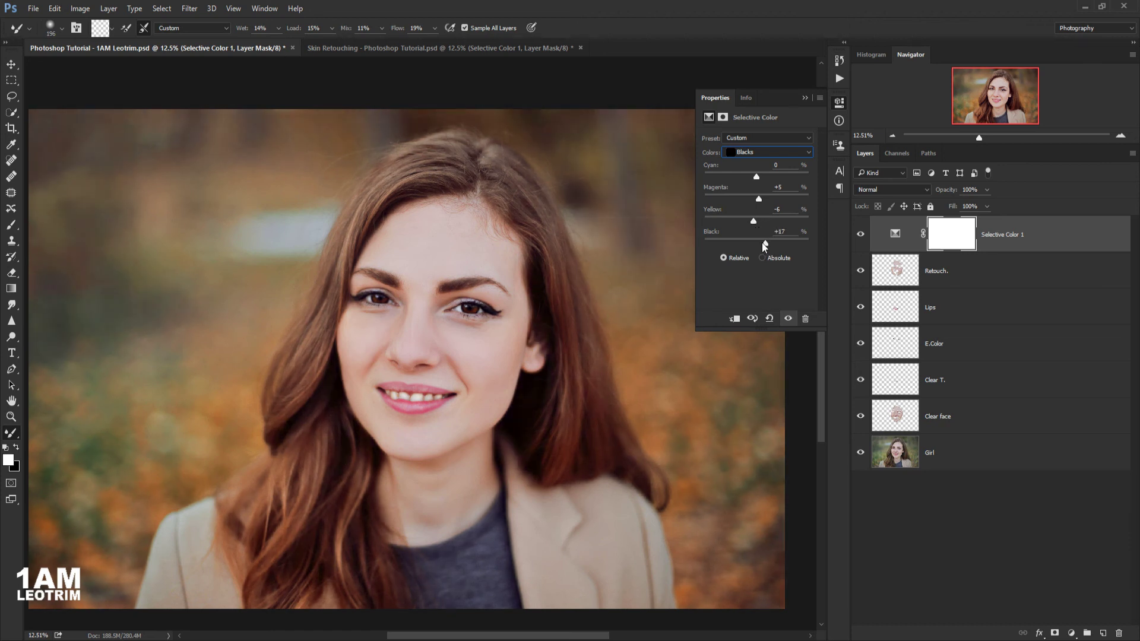
pyautogui.moveTo(763, 243); pyautogui.dragTo(768, 243)
pyautogui.moveTo(767, 244); pyautogui.dragTo(763, 244)
pyautogui.click(805, 99)
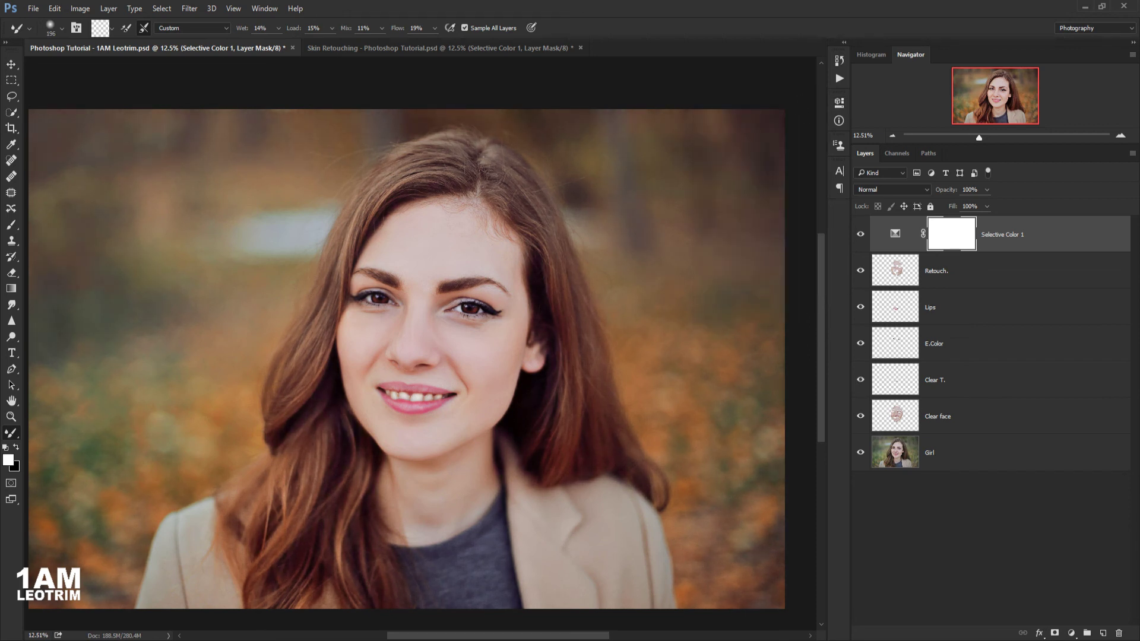
pyautogui.click(1103, 635)
# - Rename the new layer 'Color Burn' and ready a soft Brush at 40% opacity, 30% flow
pyautogui.doubleClick(938, 235)
pyautogui.write('Color Burn')
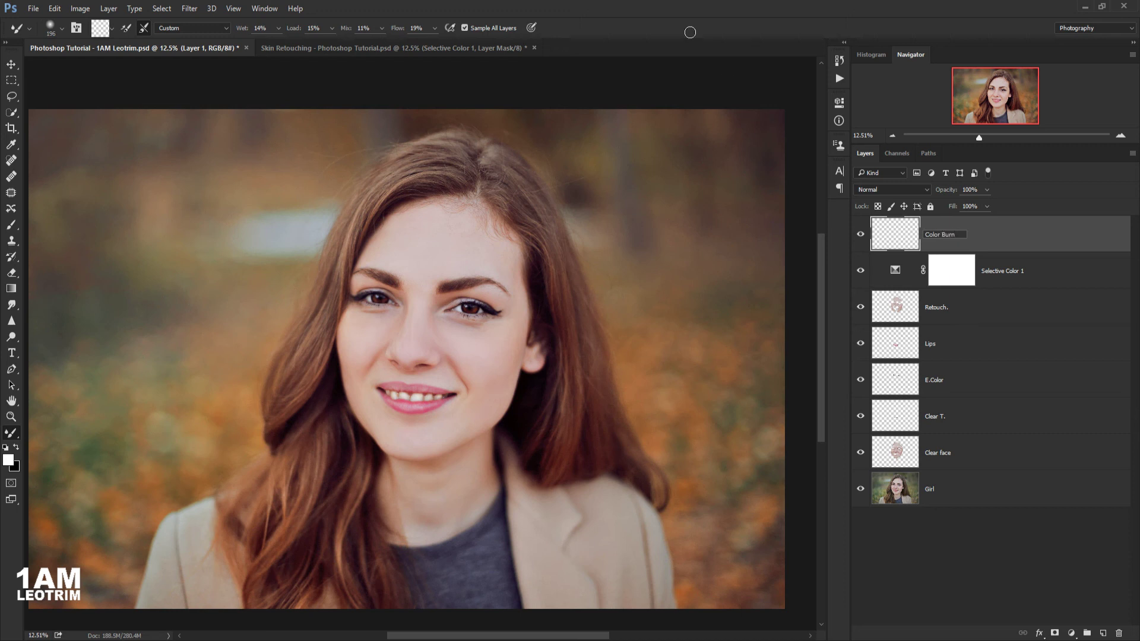
pyautogui.press('Return')
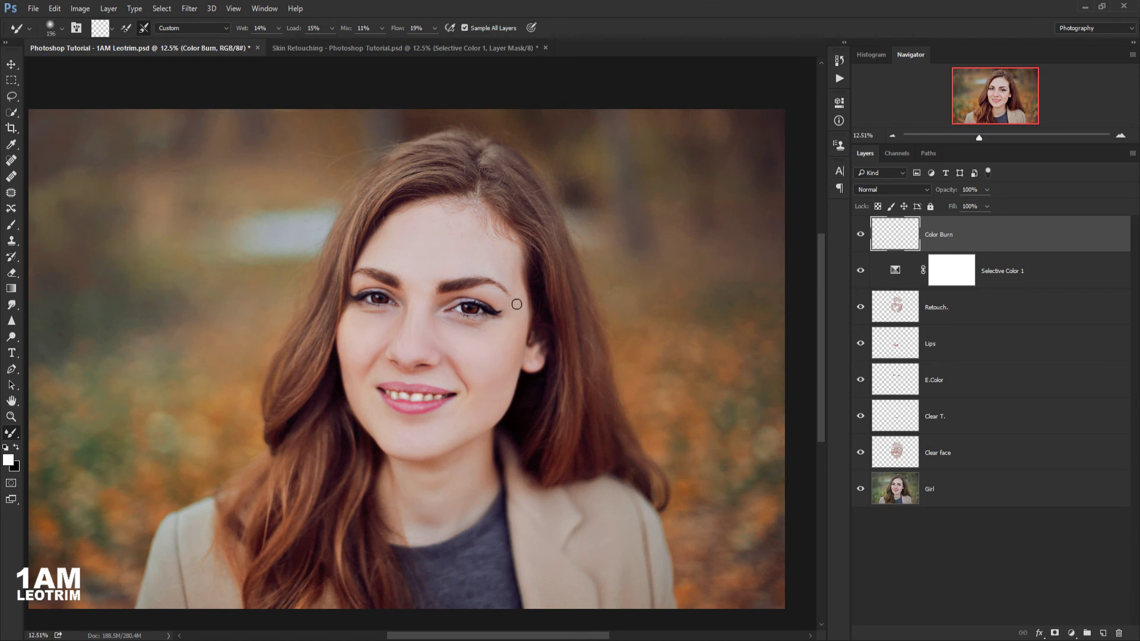
pyautogui.scroll(-2, 517, 304)
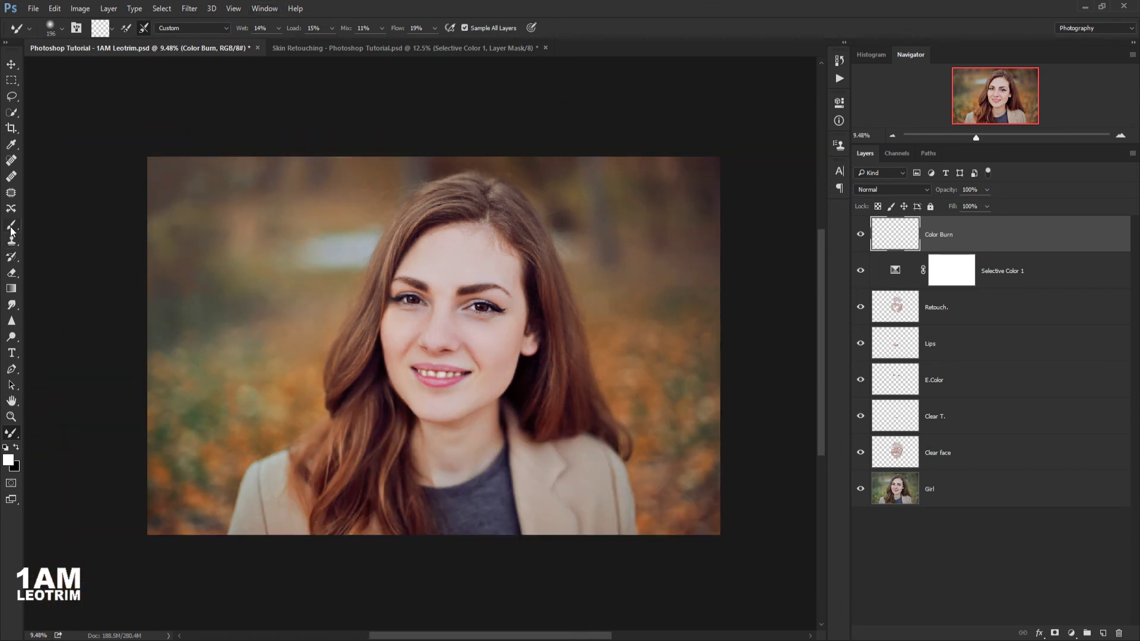
pyautogui.hotkey('shift', 'b')
pyautogui.click(51, 23)
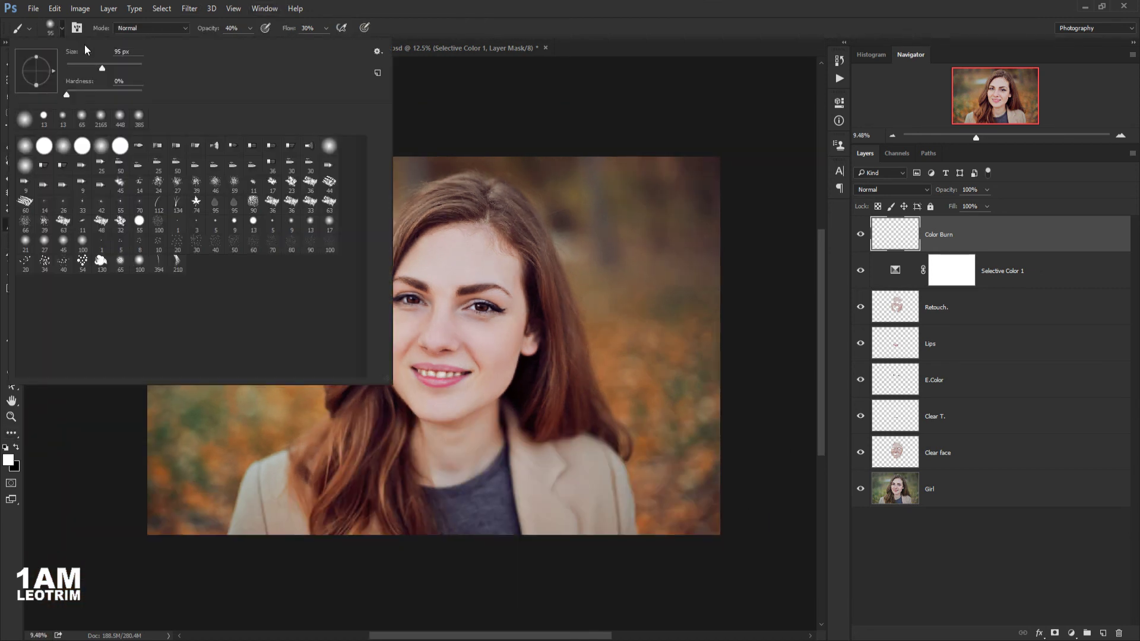
pyautogui.click(241, 28)
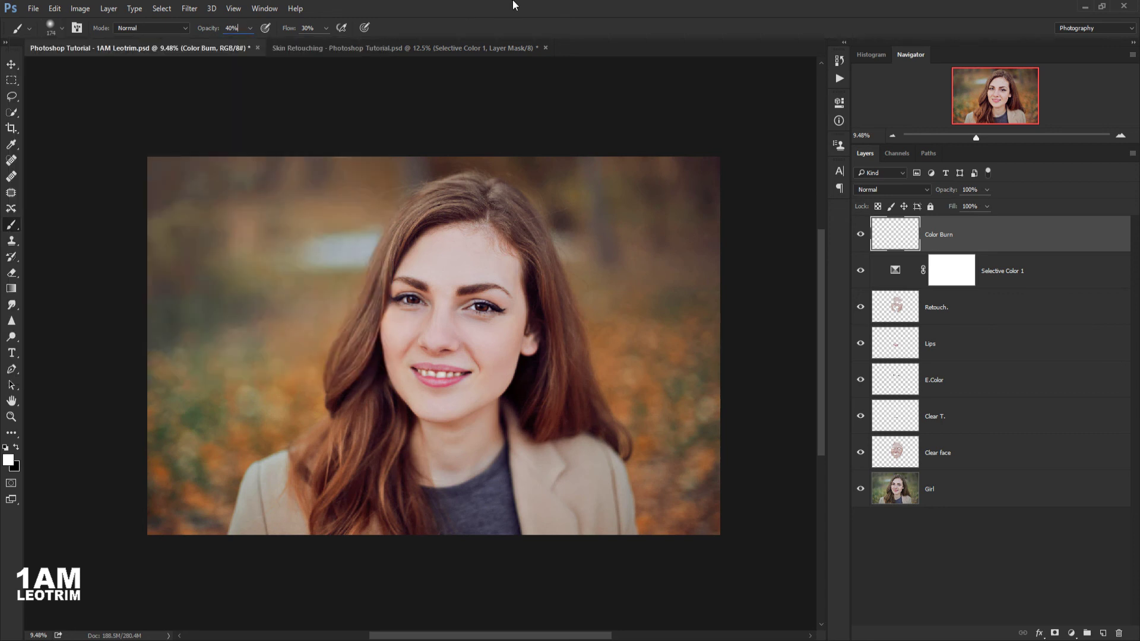
# - Set the foreground colour to light orange #f78724
pyautogui.click(9, 459)
pyautogui.click(735, 371)
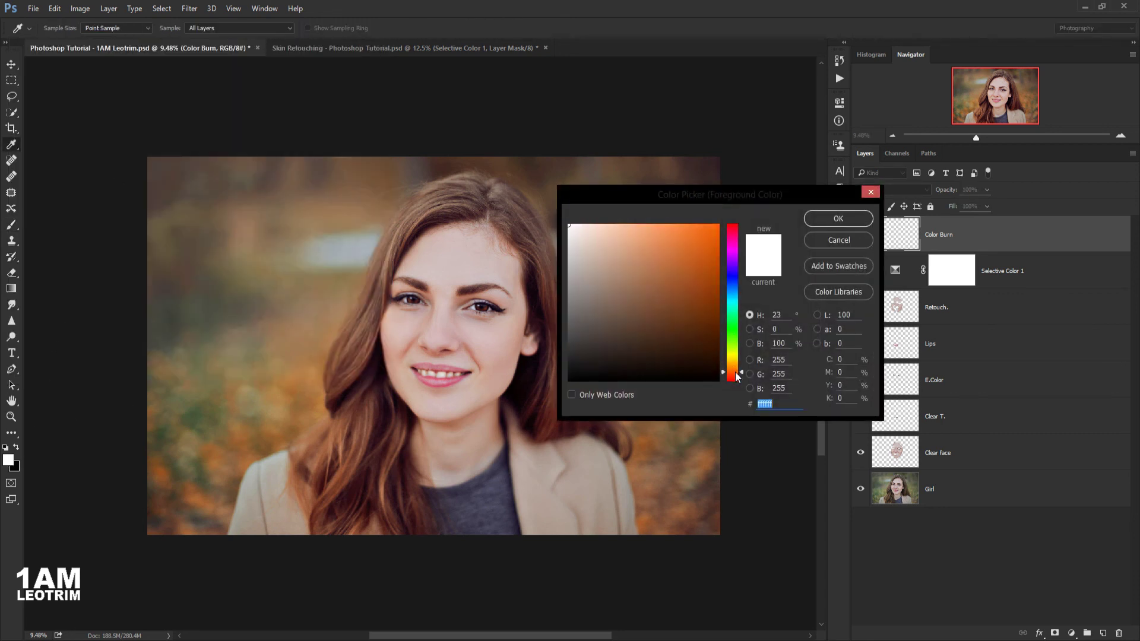
pyautogui.click(695, 252)
pyautogui.moveTo(694, 252); pyautogui.dragTo(697, 229)
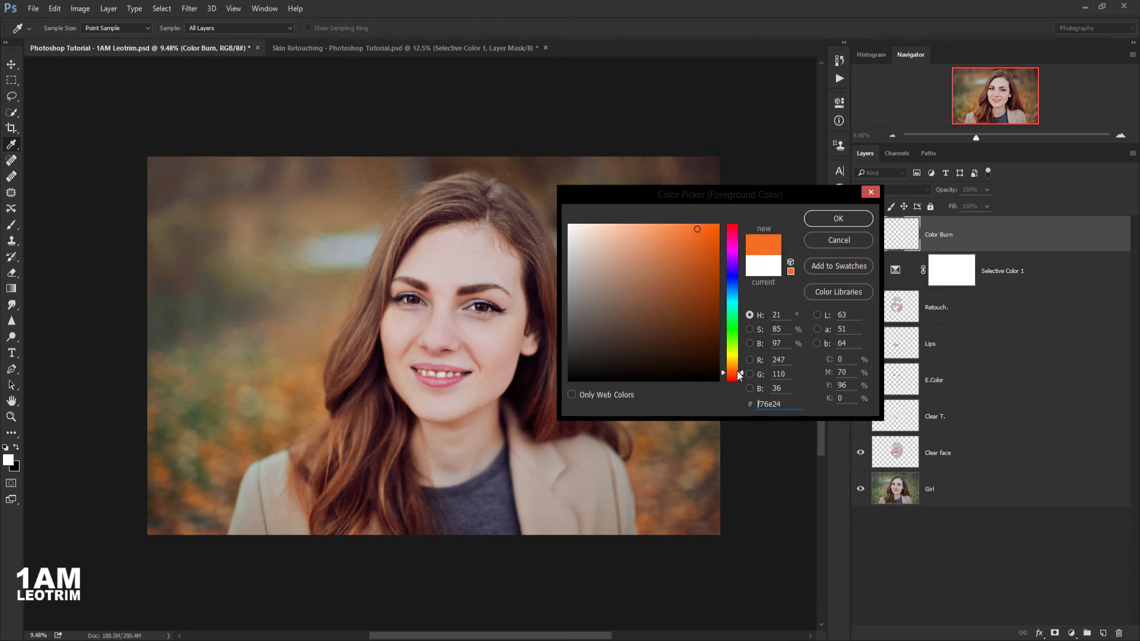
pyautogui.moveTo(741, 377); pyautogui.dragTo(740, 374)
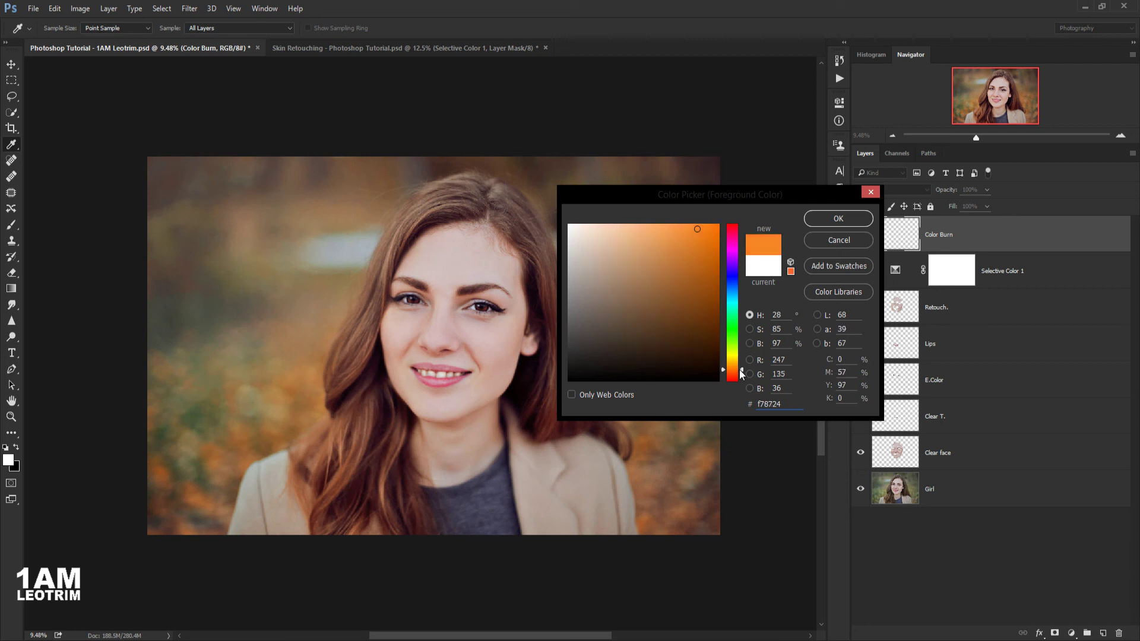
pyautogui.click(828, 221)
# - Enlarge the painting brush to 1811 px
pyautogui.press('b')
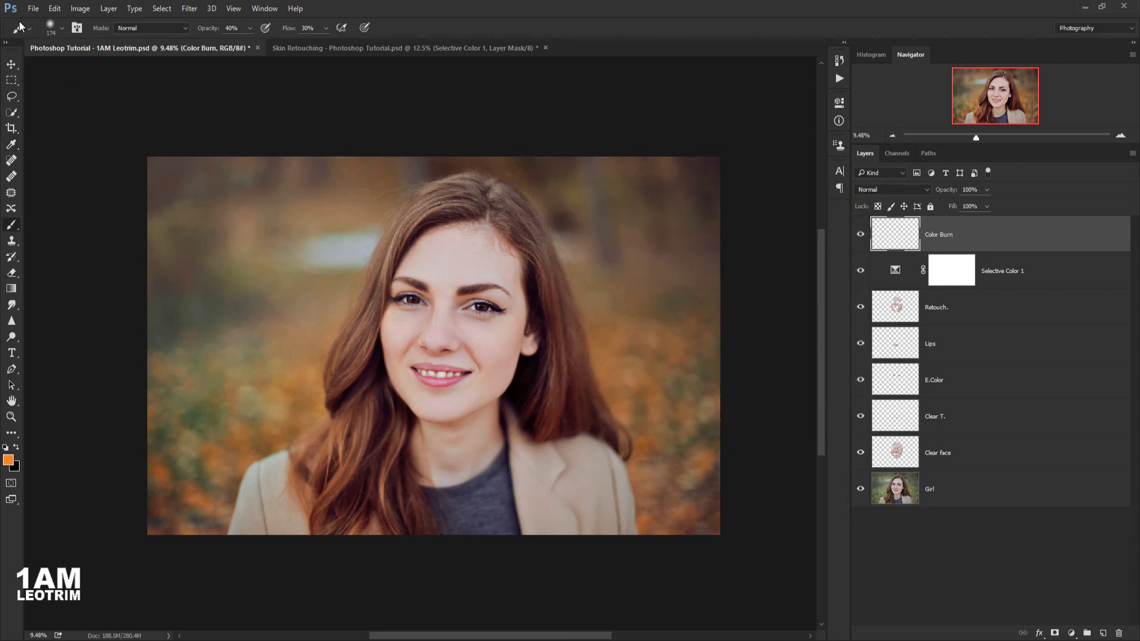
pyautogui.click(50, 27)
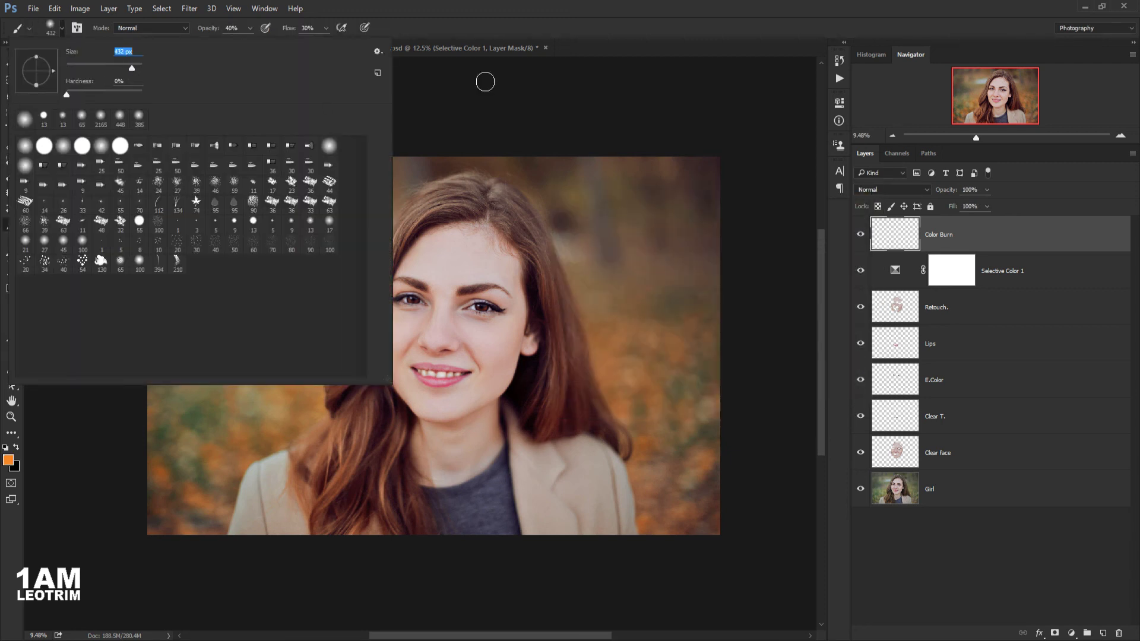
pyautogui.click(604, 11)
pyautogui.click(62, 29)
pyautogui.click(659, 48)
pyautogui.scroll(1, 639, 391)
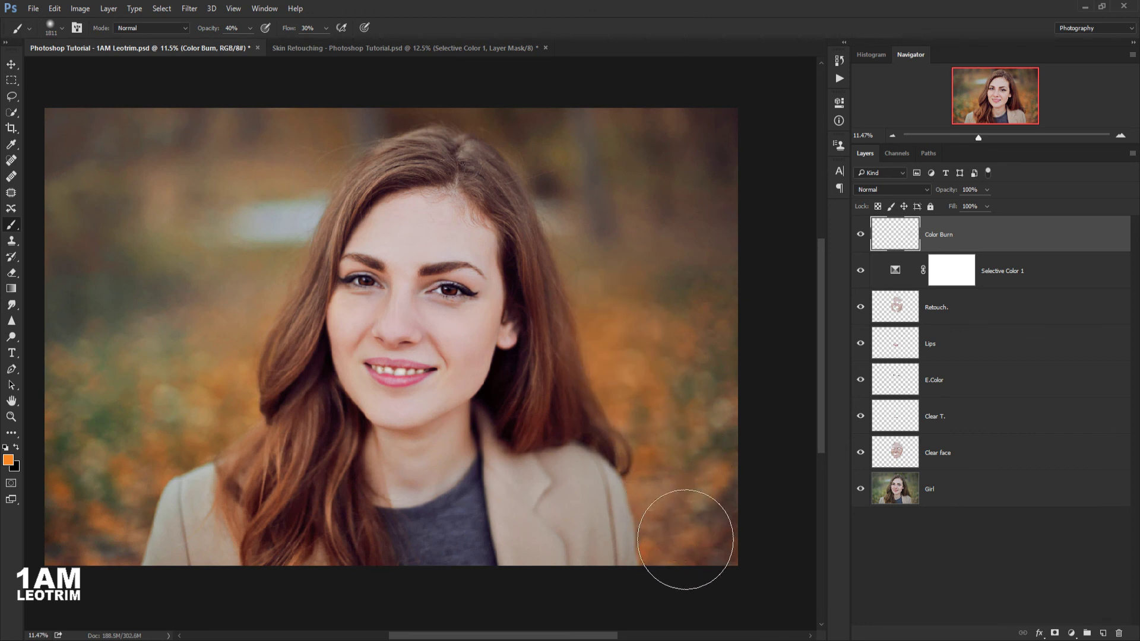
pyautogui.click(867, 191)
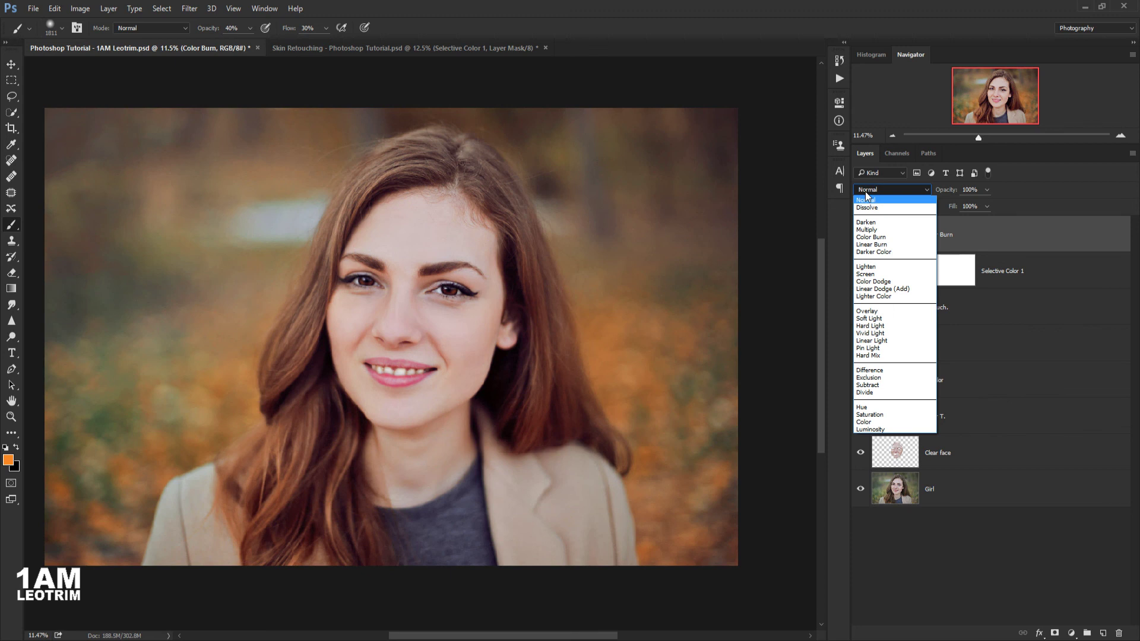
# - In Color Dodge mode, paint orange over the lower-left background, then redder orange over the hair
pyautogui.click(878, 281)
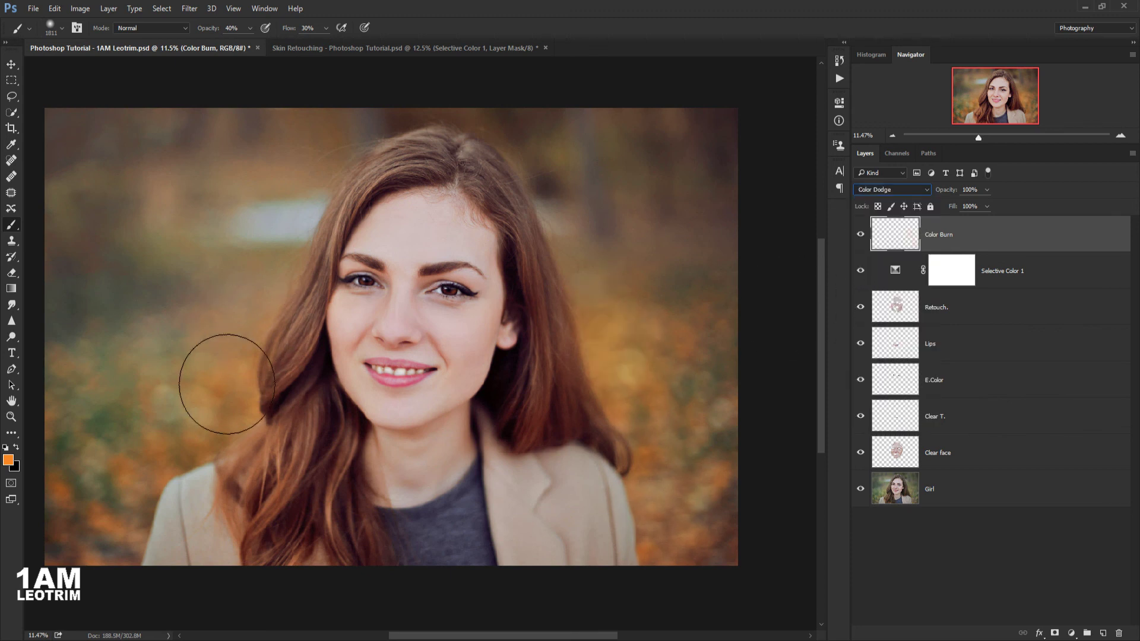
pyautogui.moveTo(227, 384)
pyautogui.mouseDown()
pyautogui.moveTo(164, 455)
pyautogui.moveTo(164, 415)
pyautogui.mouseUp()
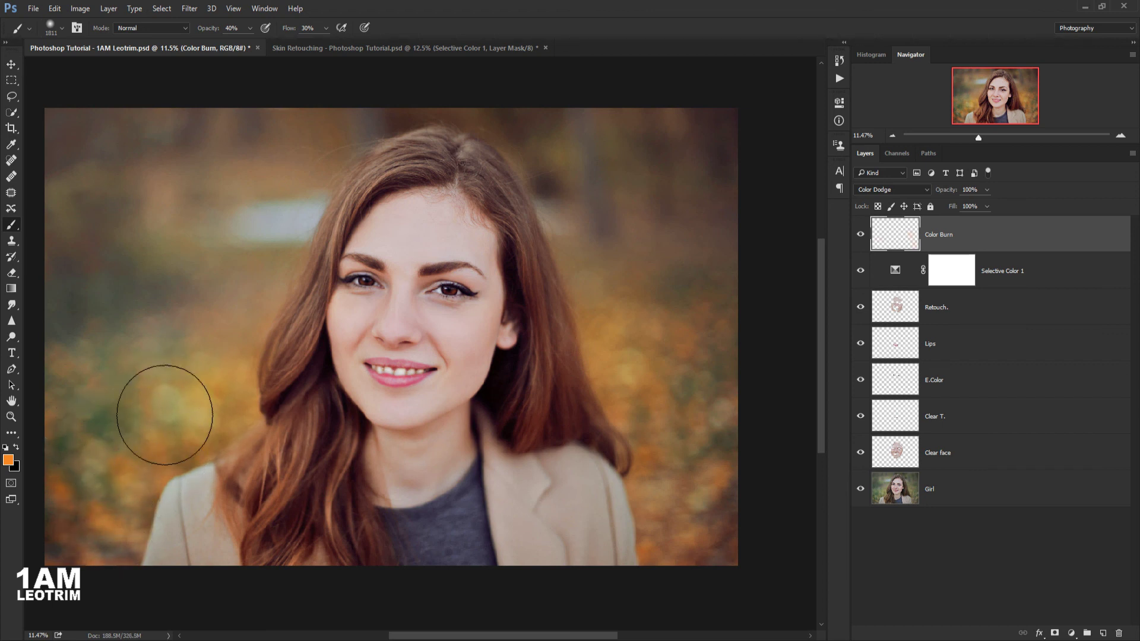
pyautogui.click(9, 459)
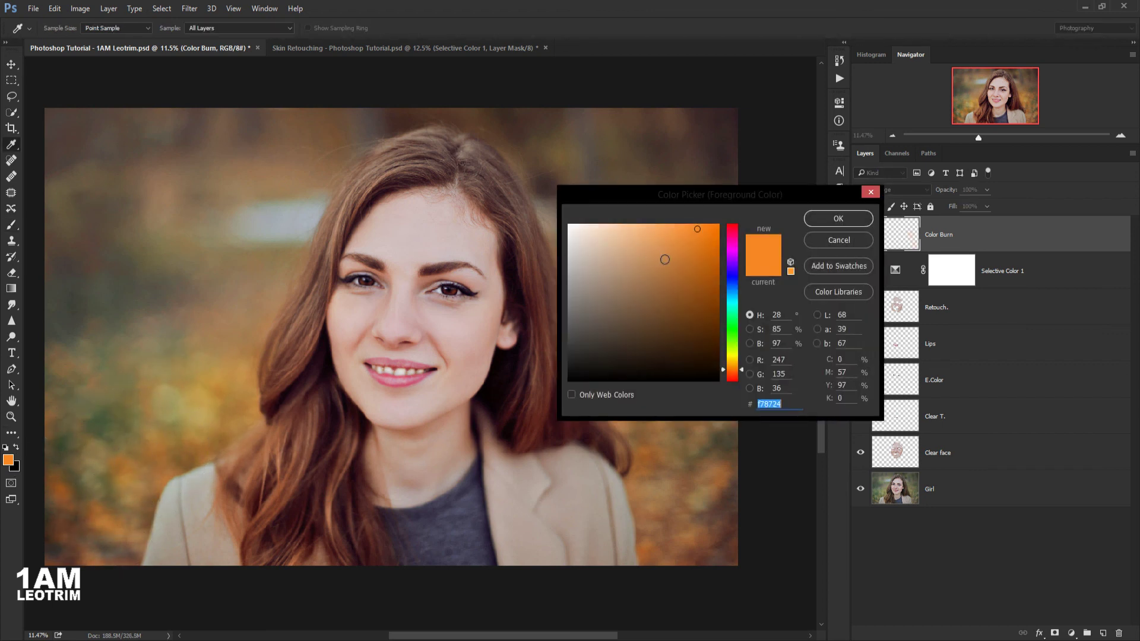
pyautogui.click(732, 374)
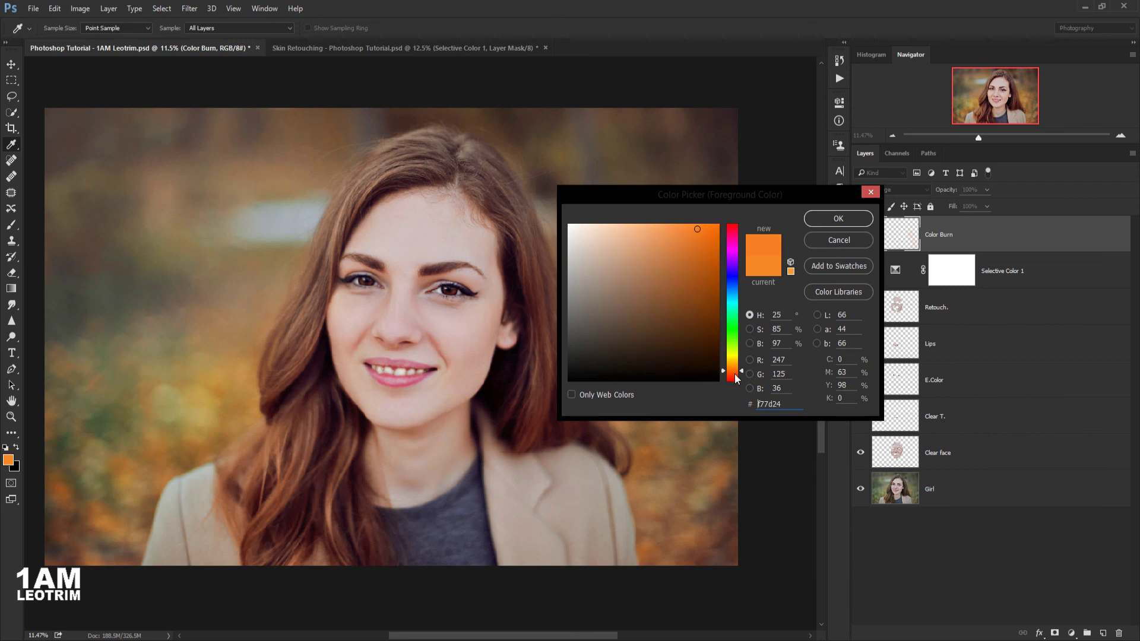
pyautogui.click(828, 219)
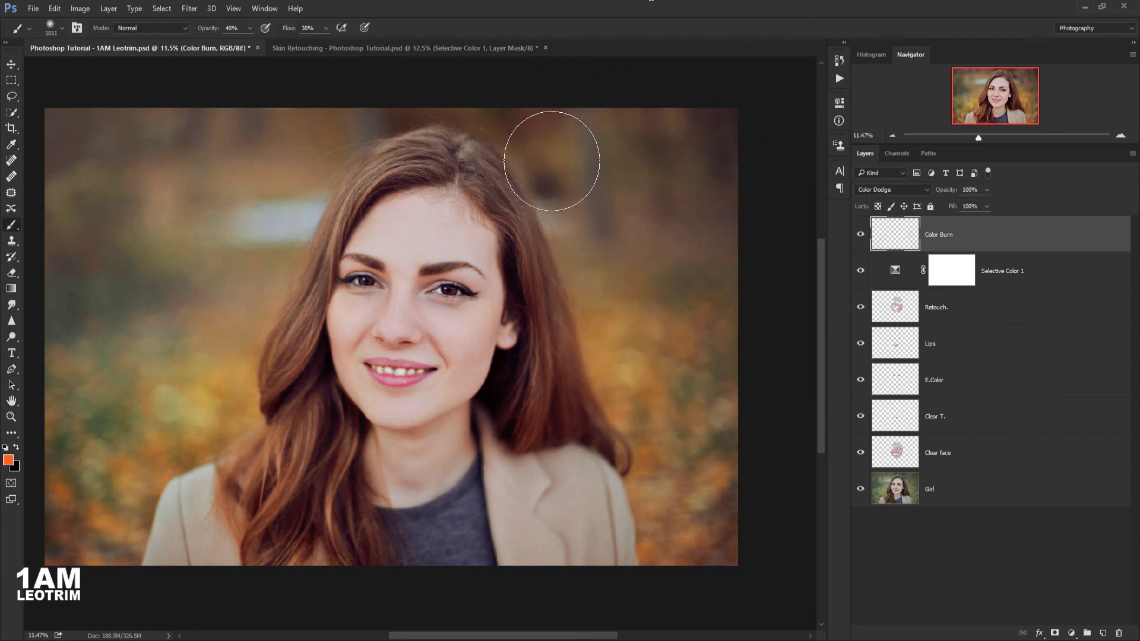
pyautogui.moveTo(586, 227)
pyautogui.mouseDown()
pyautogui.moveTo(593, 377)
pyautogui.moveTo(508, 165)
pyautogui.mouseUp()
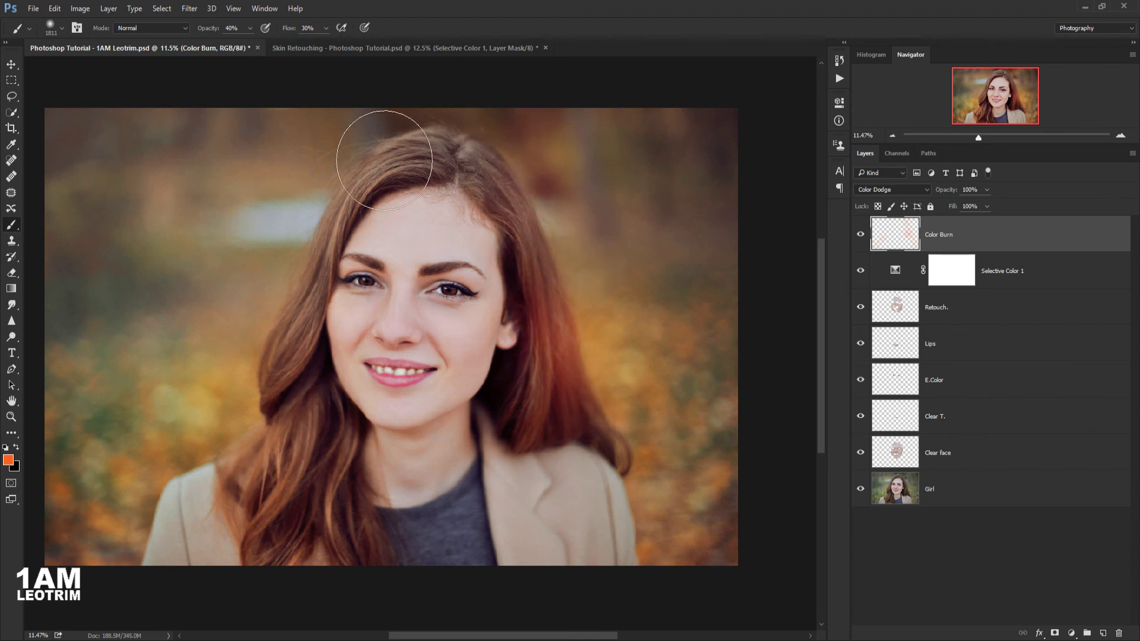
pyautogui.moveTo(384, 160); pyautogui.dragTo(331, 153)
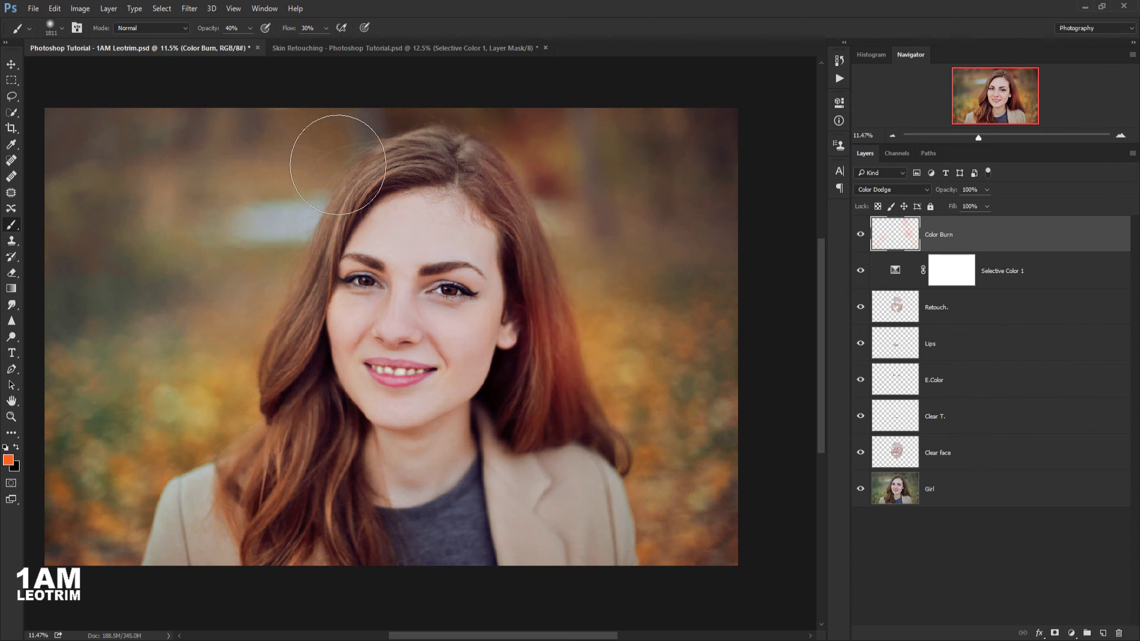
# - Change the Color Burn layer's blend mode to Overlay, then to Soft Light
pyautogui.click(857, 189)
pyautogui.click(879, 320)
pyautogui.click(882, 187)
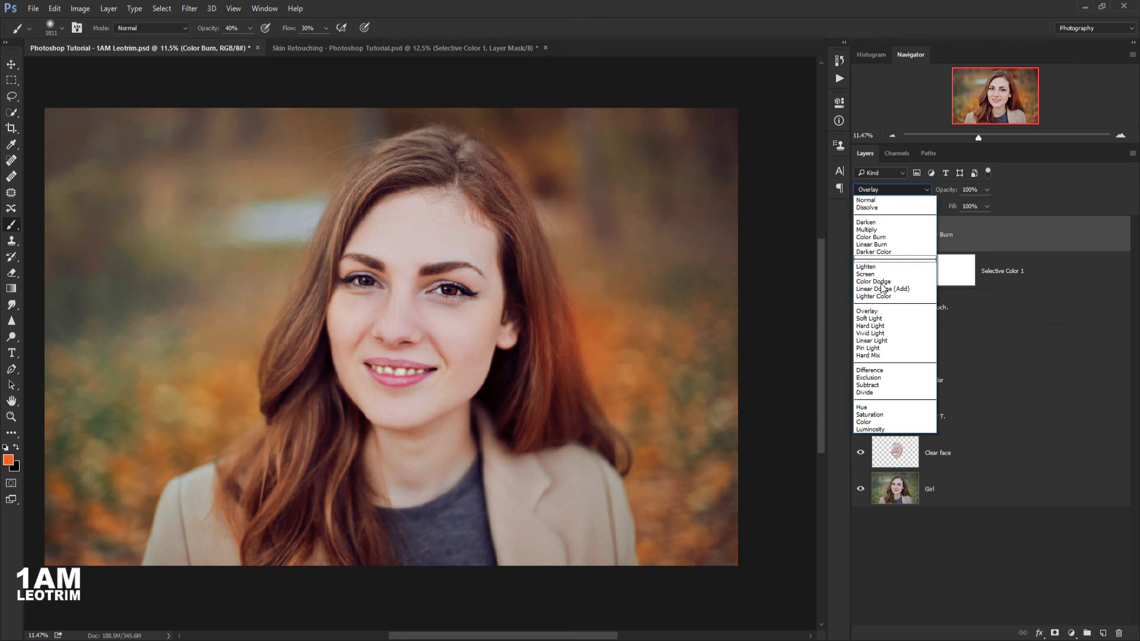
pyautogui.click(879, 313)
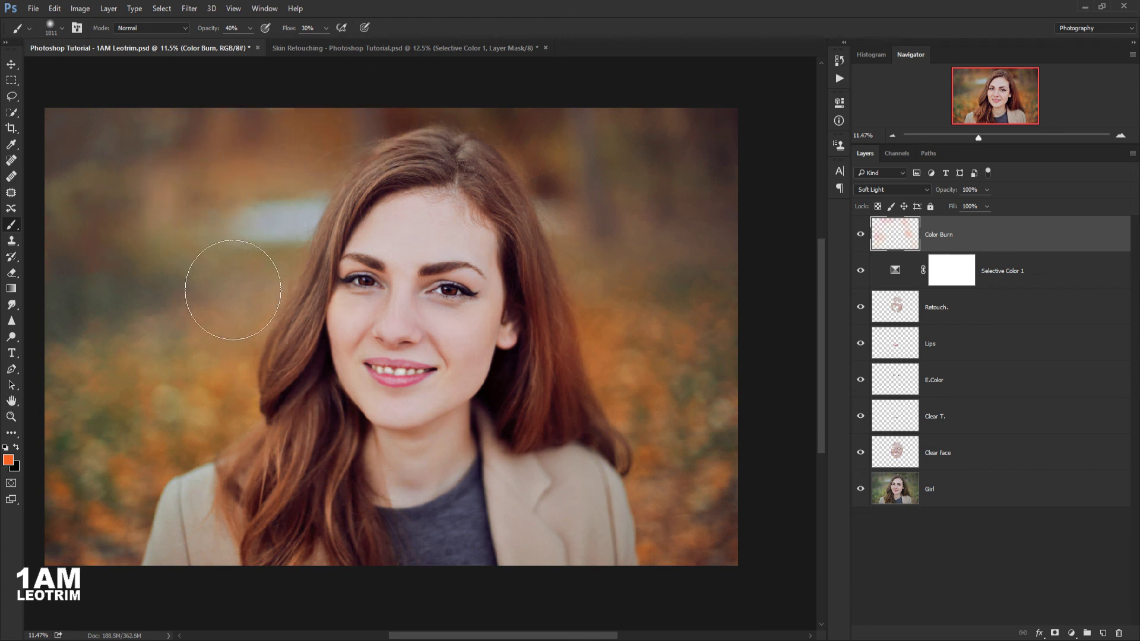
# - Brush orange over the blurred background on the left edge of the portrait
pyautogui.moveTo(229, 280); pyautogui.dragTo(82, 304)
pyautogui.moveTo(0, 409); pyautogui.dragTo(65, 368)
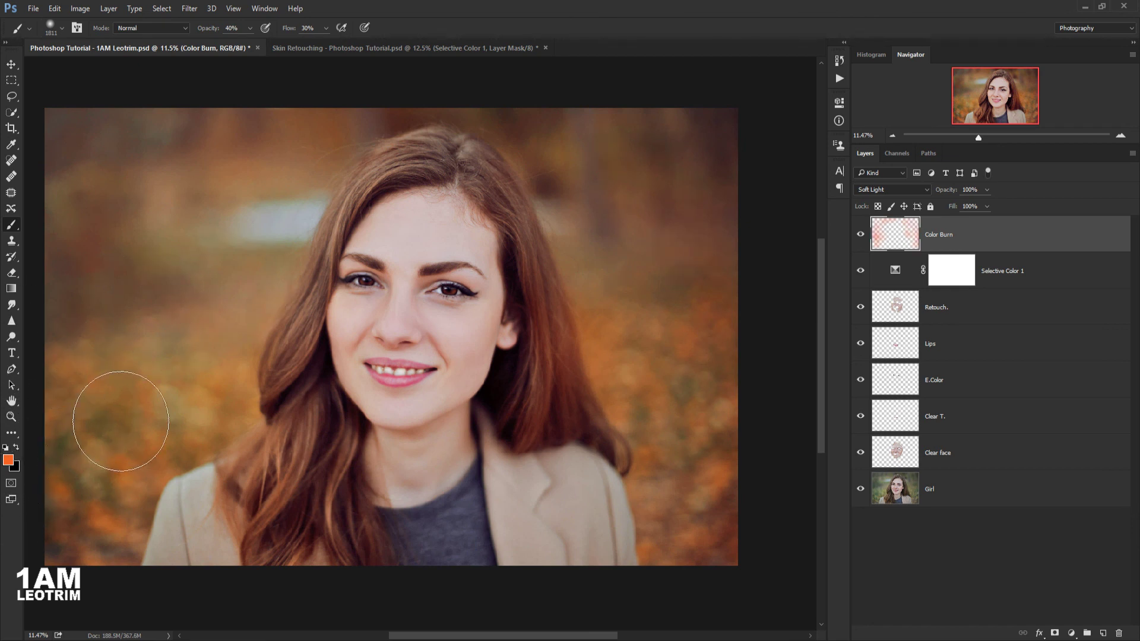
pyautogui.moveTo(979, 135)
pyautogui.mouseDown()
pyautogui.moveTo(991, 137)
pyautogui.moveTo(969, 104)
pyautogui.mouseUp()
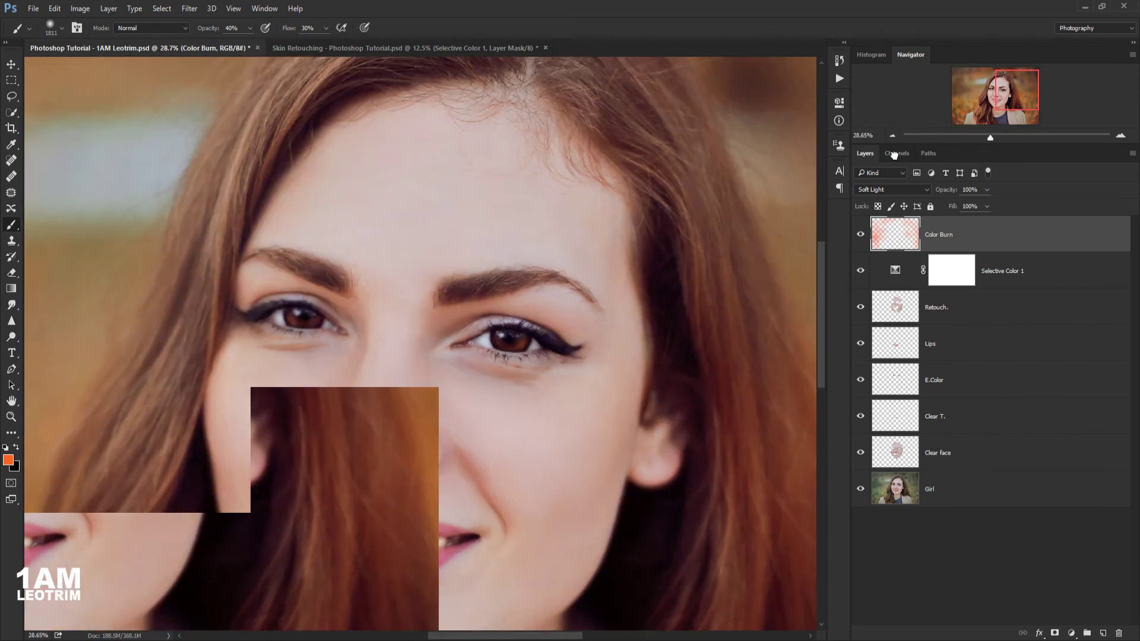
pyautogui.scroll(-3, 726, 202)
pyautogui.scroll(3, 478, 173)
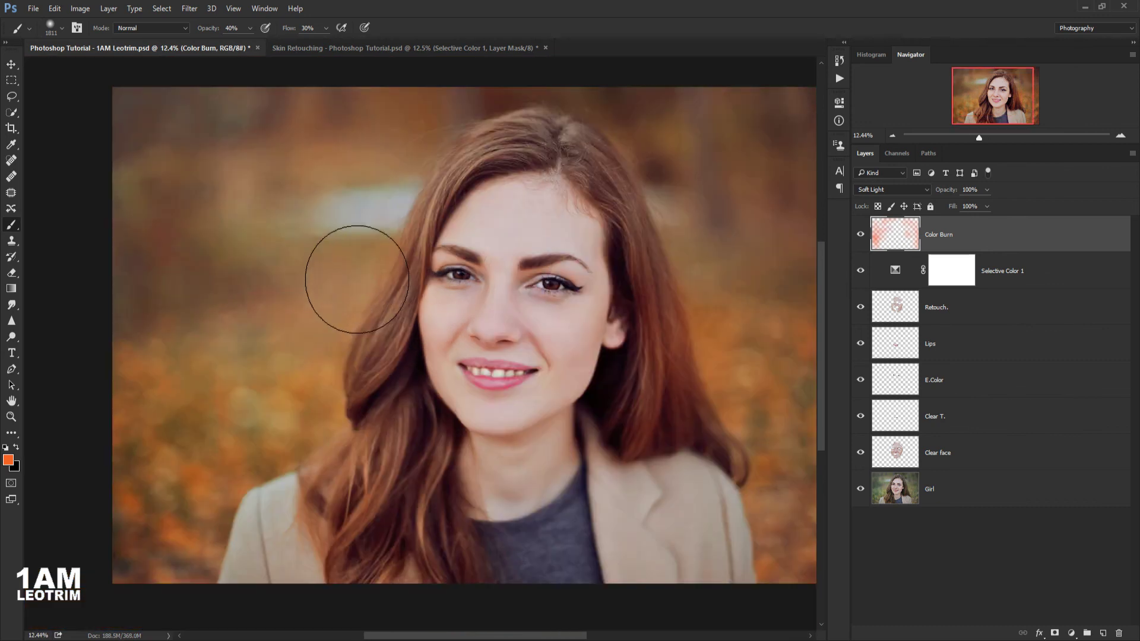
pyautogui.scroll(-2, 357, 282)
pyautogui.scroll(-1, 380, 410)
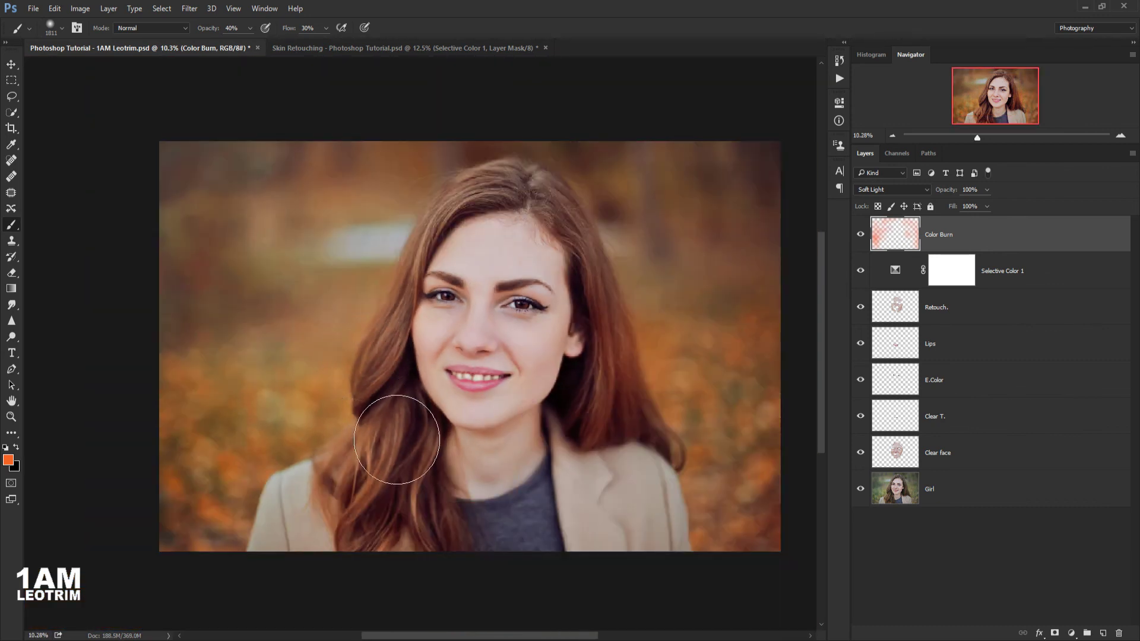
pyautogui.scroll(1, 504, 525)
# - Warm the hair at the lower left with more orange strokes
pyautogui.moveTo(521, 537); pyautogui.dragTo(537, 551)
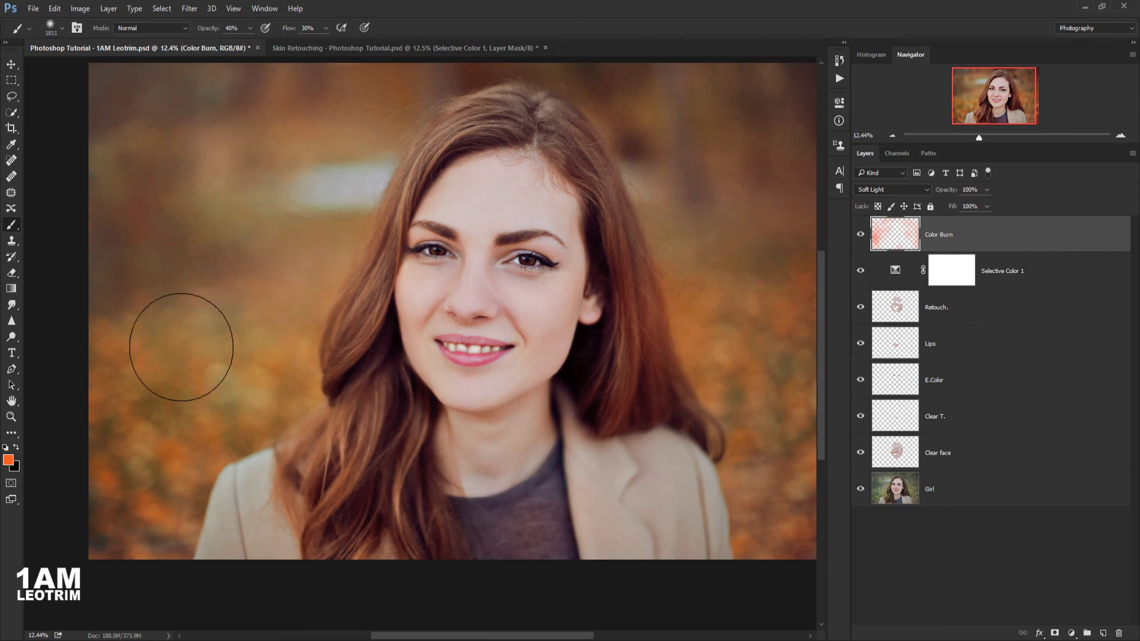
pyautogui.scroll(-2, 178, 431)
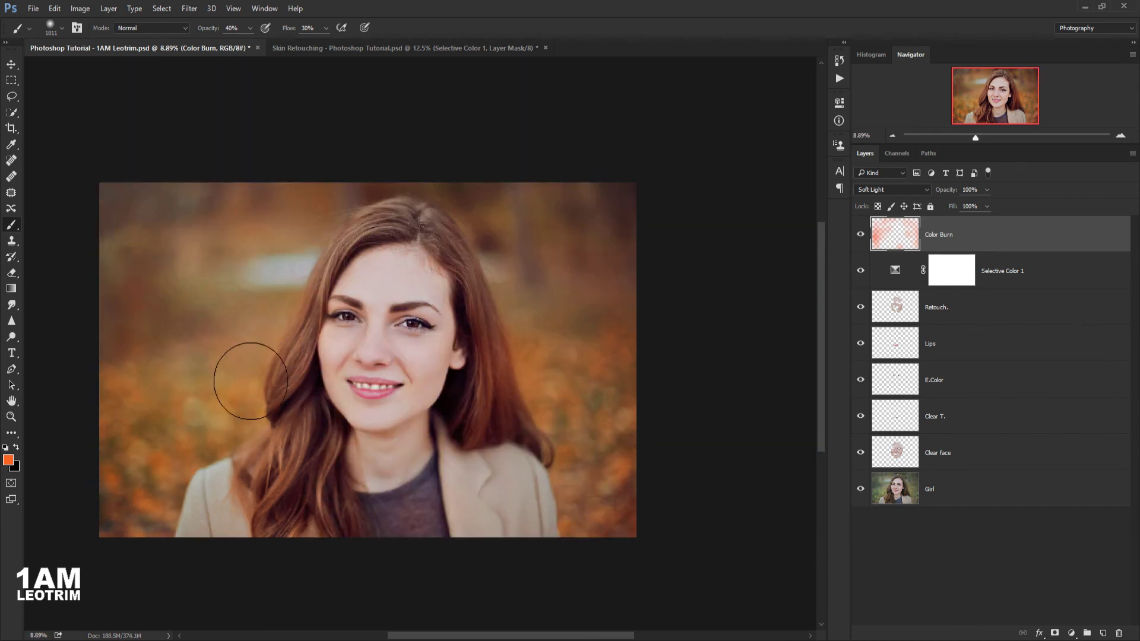
pyautogui.scroll(-2, 487, 337)
pyautogui.scroll(1, 398, 397)
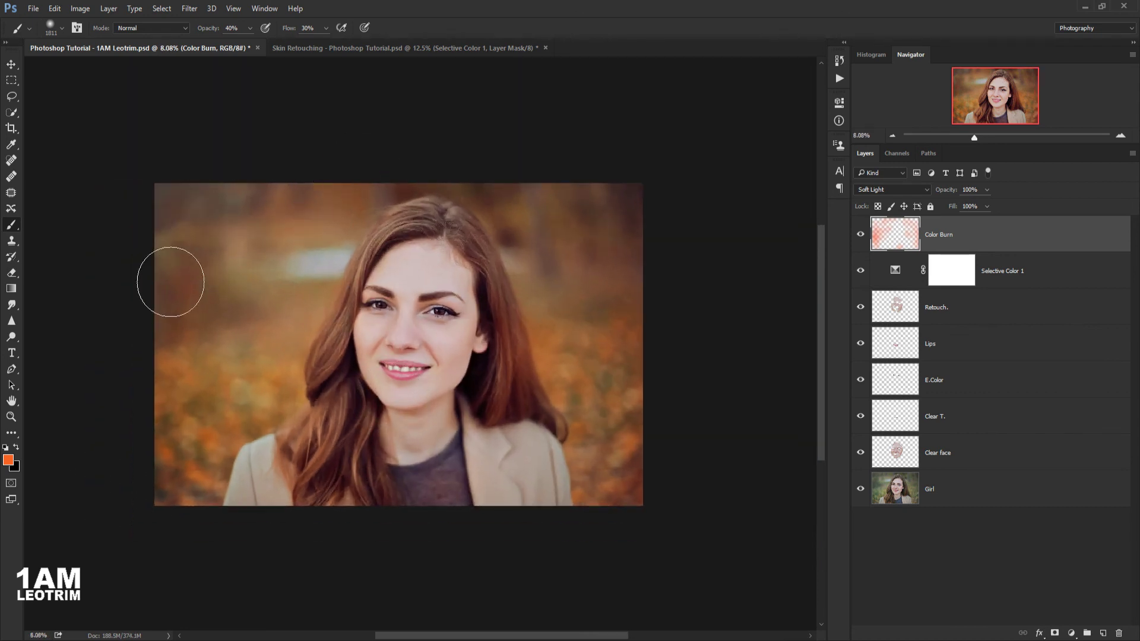
pyautogui.scroll(1, 154, 285)
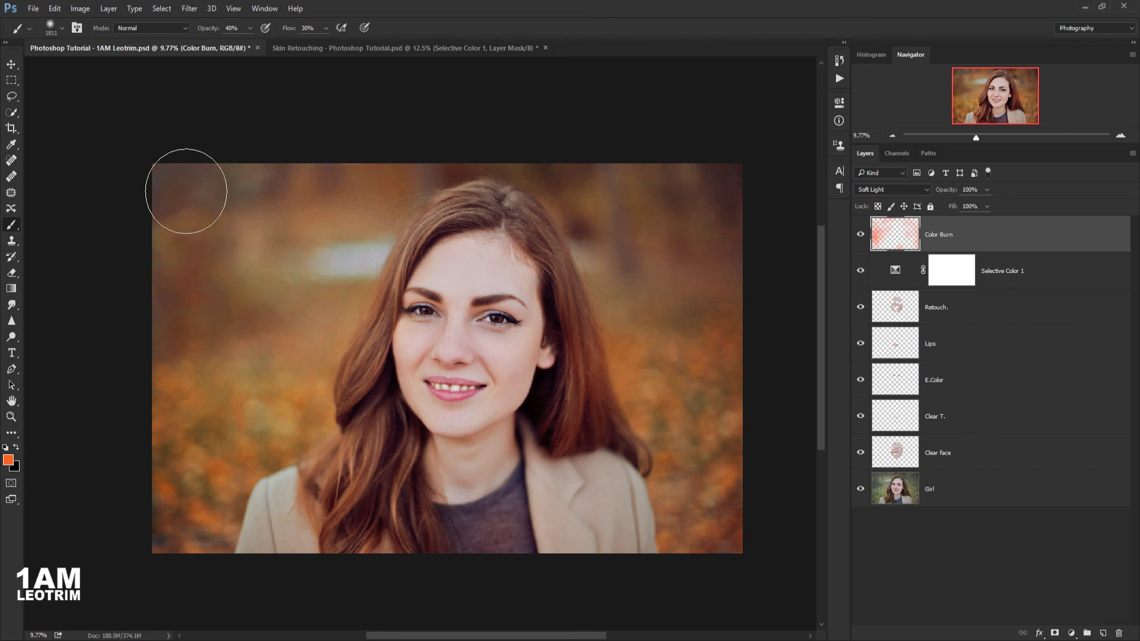
# - Set the foreground colour to a saturated yellow-orange and brush it over the left background
pyautogui.click(5, 464)
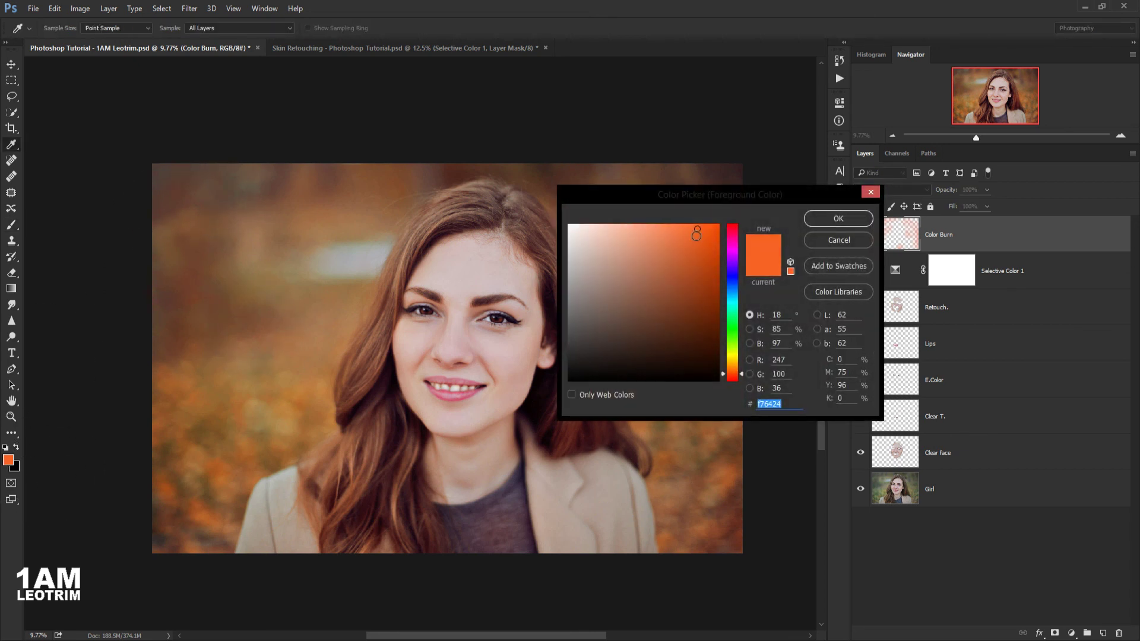
pyautogui.moveTo(698, 228); pyautogui.dragTo(703, 230)
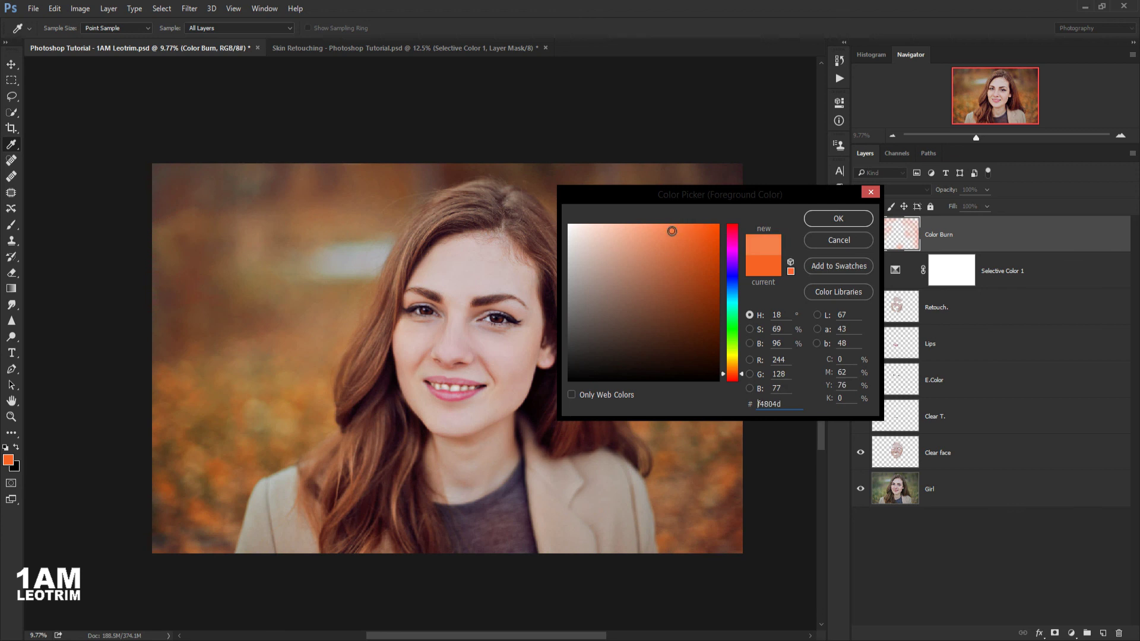
pyautogui.click(735, 362)
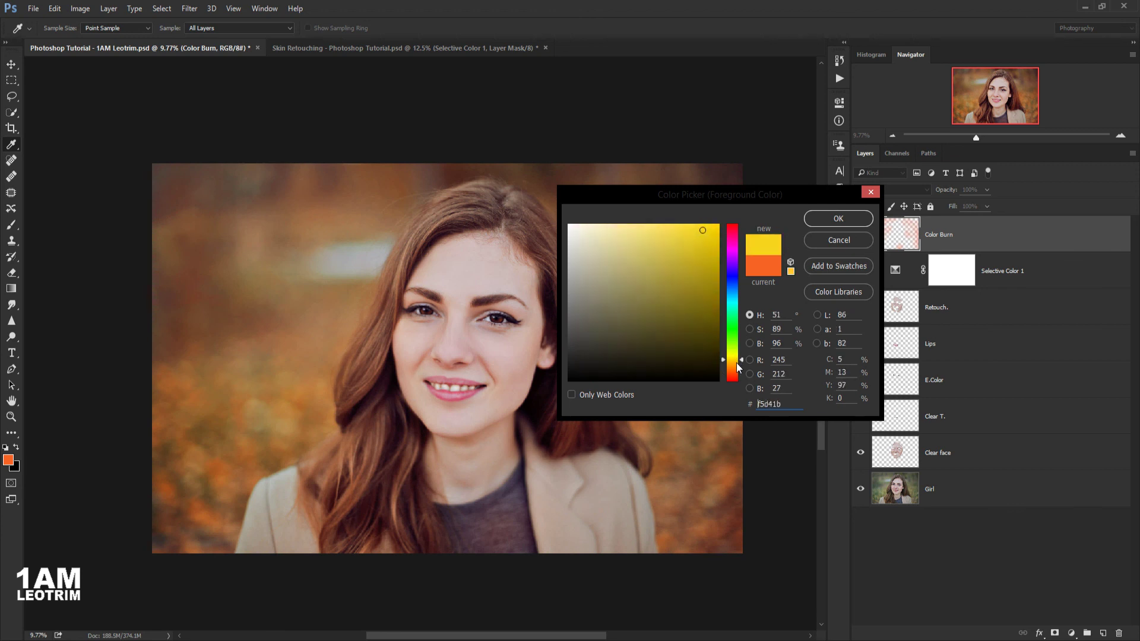
pyautogui.click(820, 222)
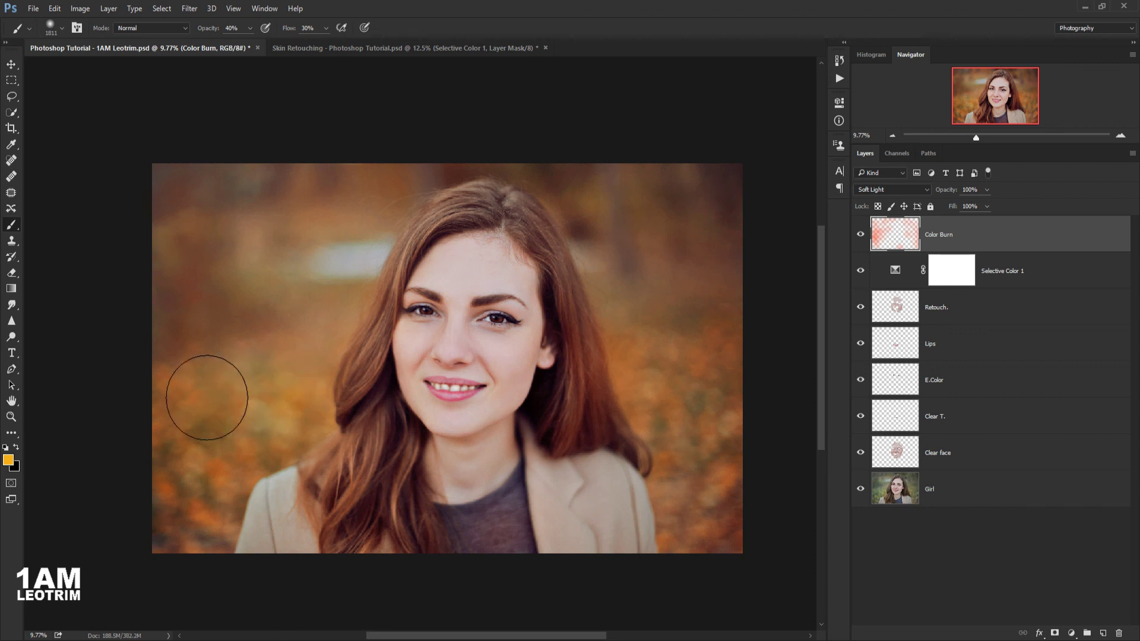
pyautogui.moveTo(207, 398); pyautogui.dragTo(180, 391)
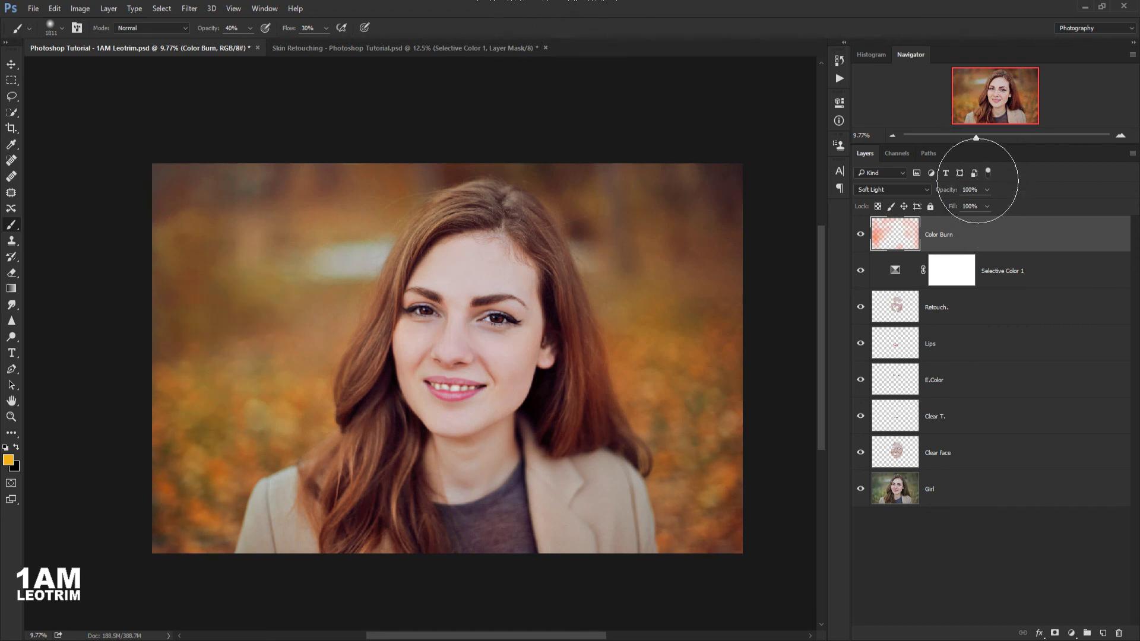
pyautogui.moveTo(976, 137); pyautogui.dragTo(981, 138)
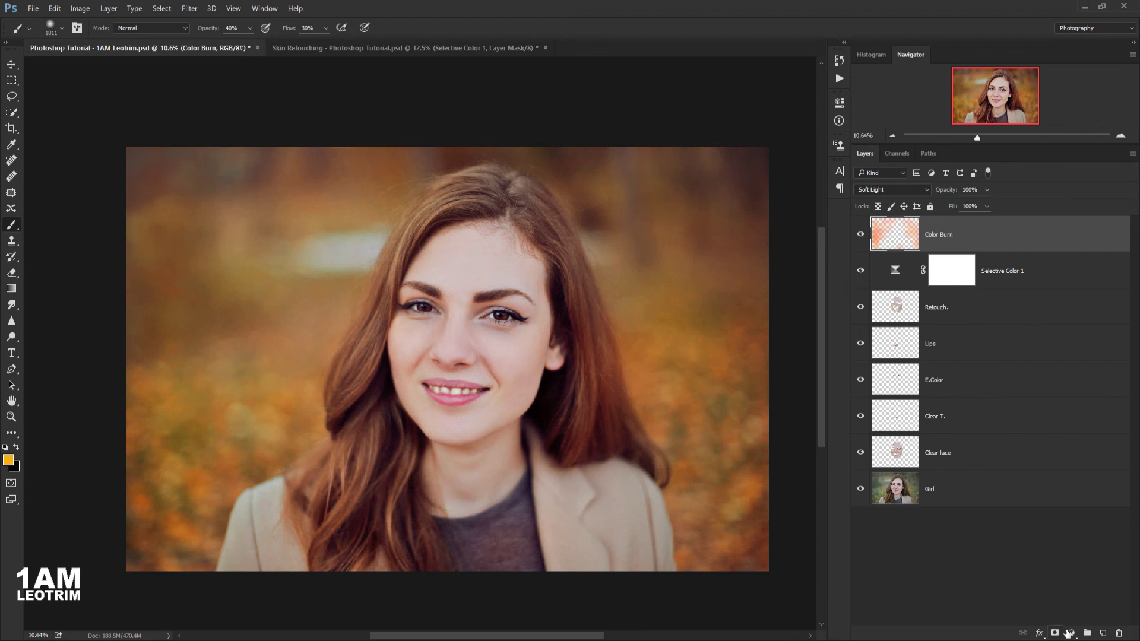
# - Add a Color Balance adjustment layer and nudge the midtones slightly toward cyan and blue
pyautogui.click(1071, 633)
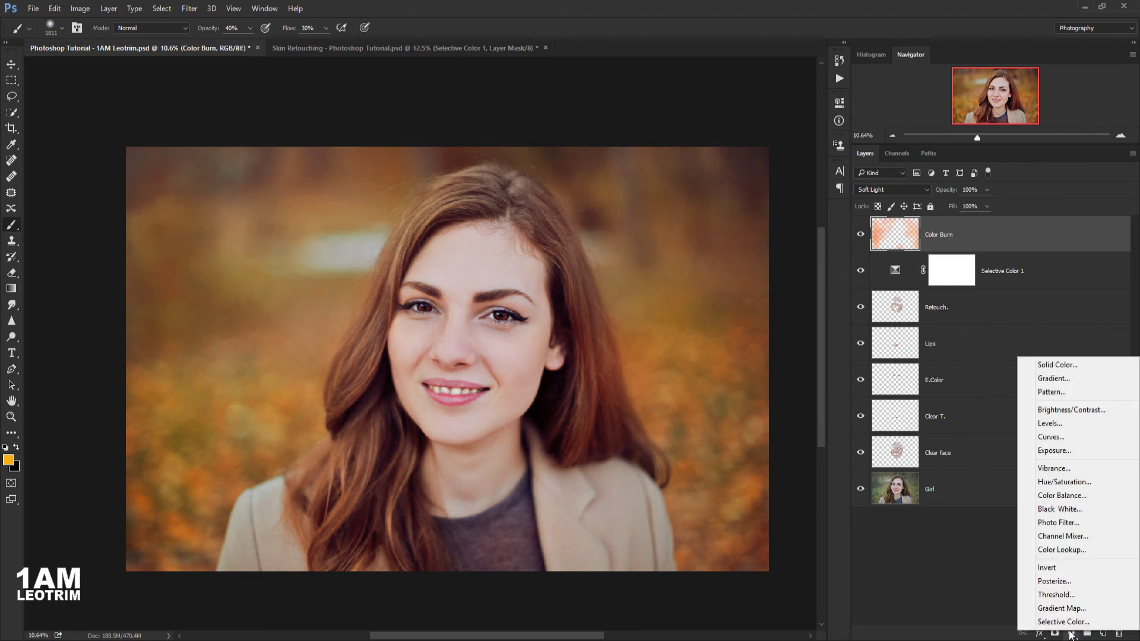
pyautogui.click(1063, 495)
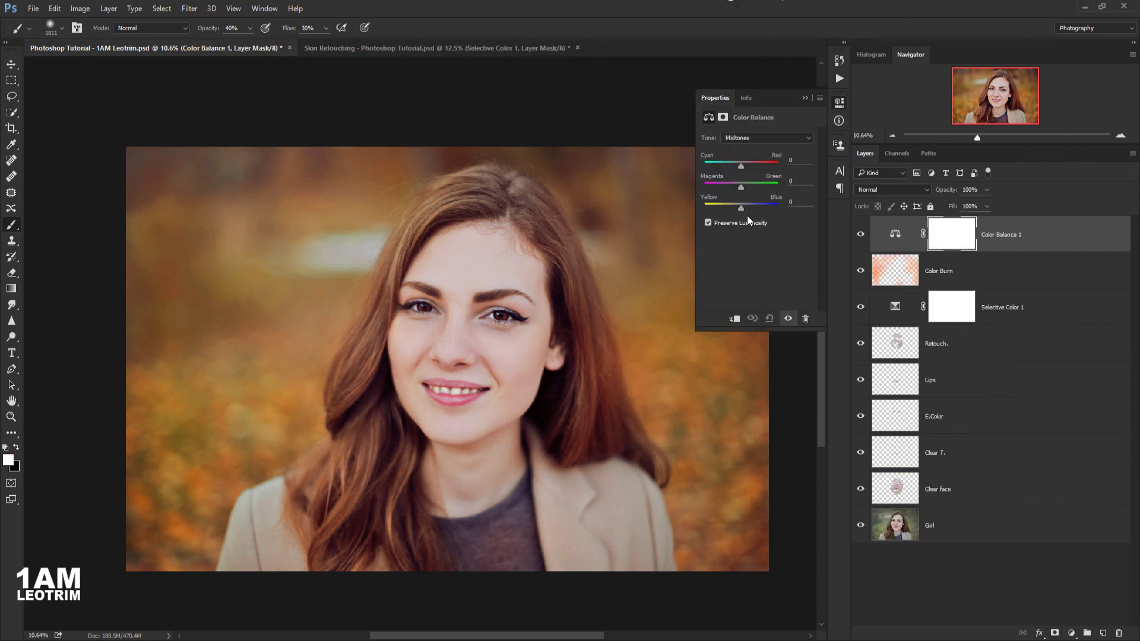
pyautogui.moveTo(739, 209); pyautogui.dragTo(743, 208)
pyautogui.moveTo(745, 166); pyautogui.dragTo(743, 170)
# - Adjust the shadows' Cyan/Red balance and push them slightly toward blue
pyautogui.click(751, 140)
pyautogui.click(749, 148)
pyautogui.moveTo(743, 164); pyautogui.dragTo(747, 163)
pyautogui.moveTo(742, 208); pyautogui.dragTo(745, 207)
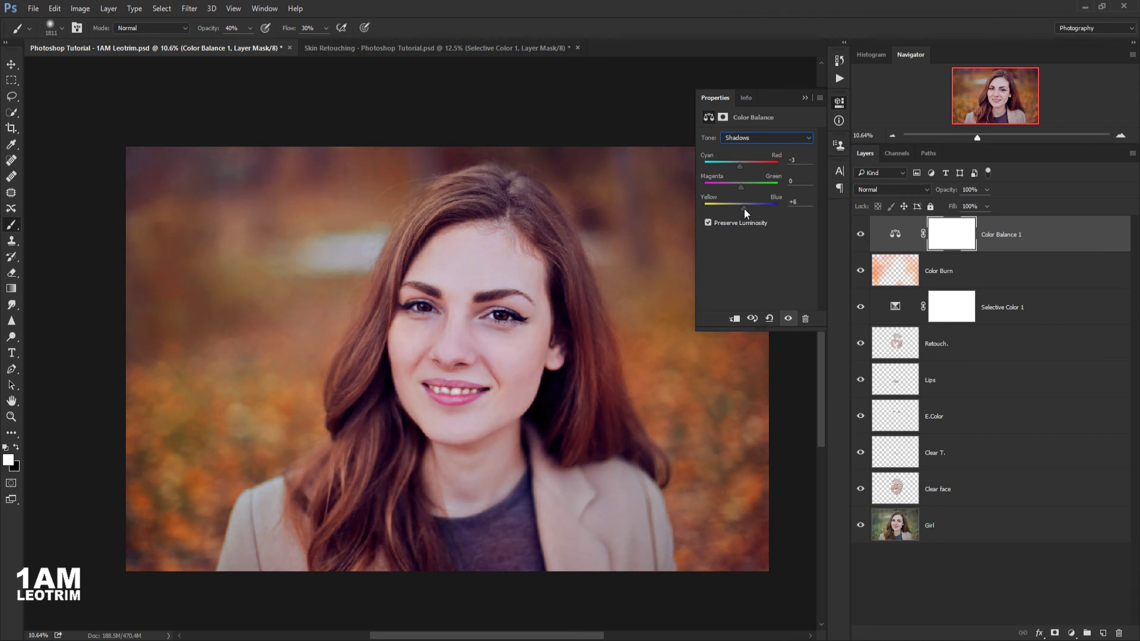
# - Set the highlights to Cyan/Red +21 and Yellow/Blue -8
pyautogui.click(743, 141)
pyautogui.click(740, 165)
pyautogui.moveTo(746, 167); pyautogui.dragTo(750, 167)
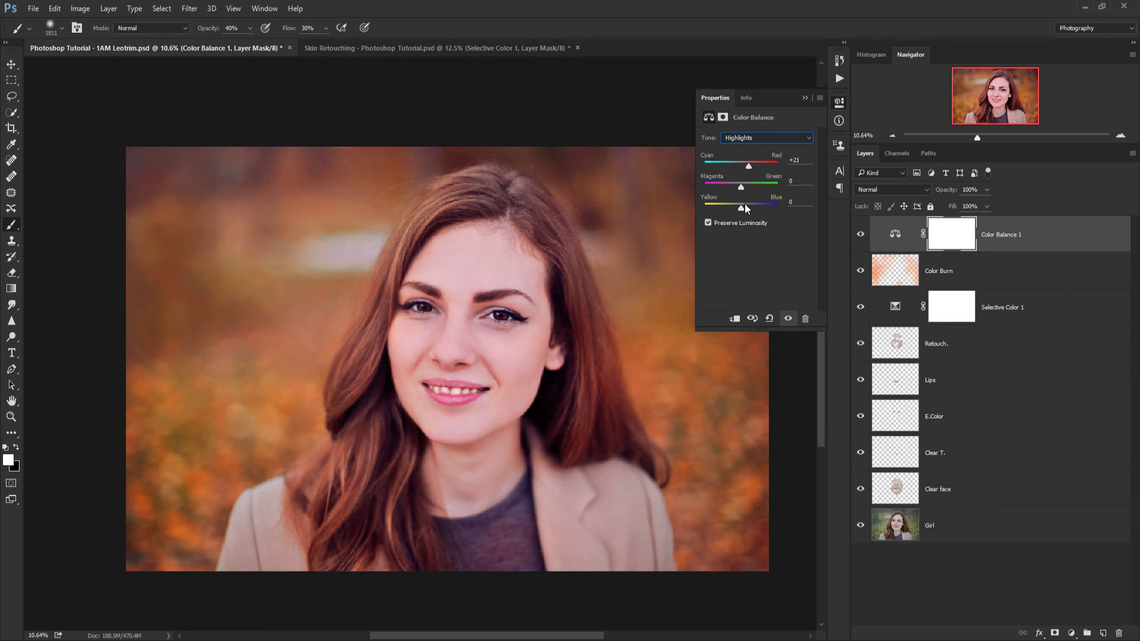
pyautogui.moveTo(744, 206); pyautogui.dragTo(736, 207)
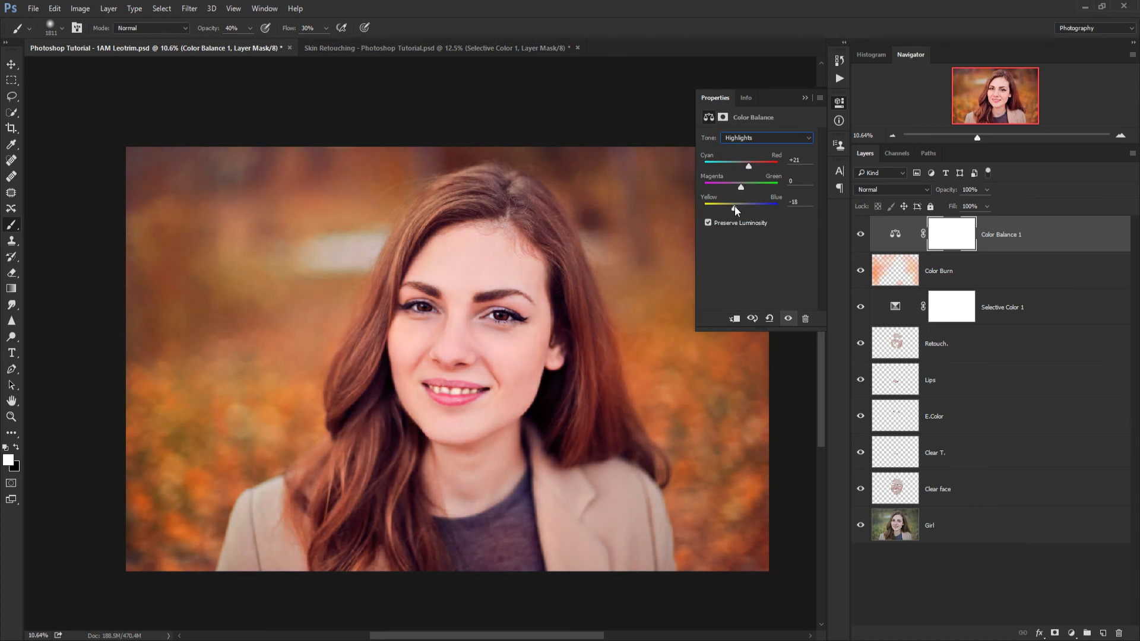
pyautogui.moveTo(738, 208); pyautogui.dragTo(738, 208)
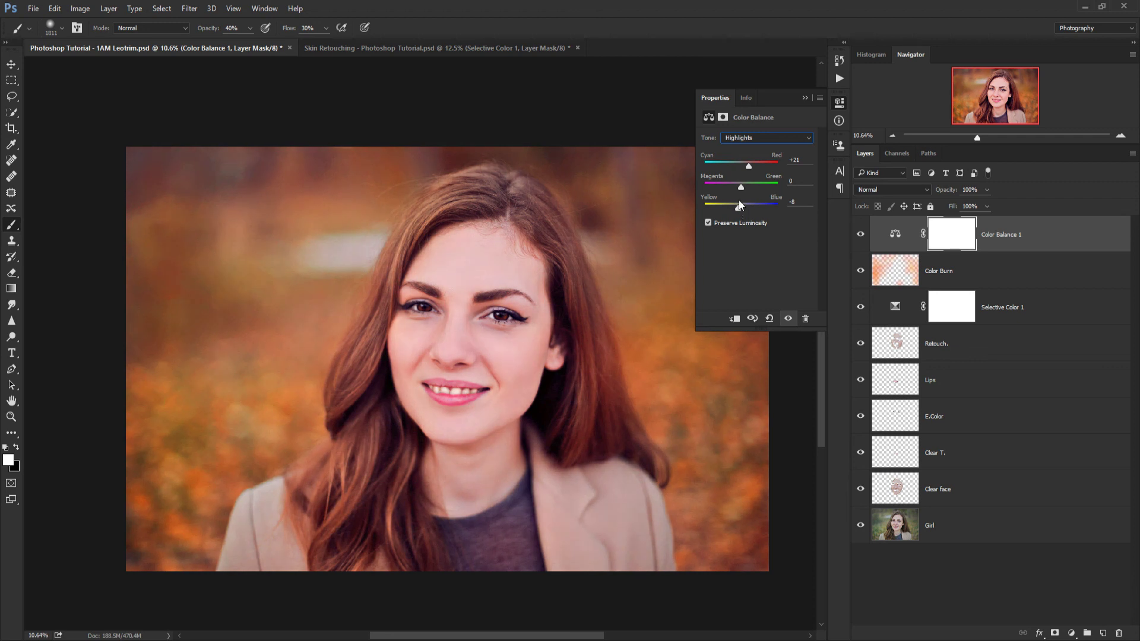
pyautogui.click(806, 98)
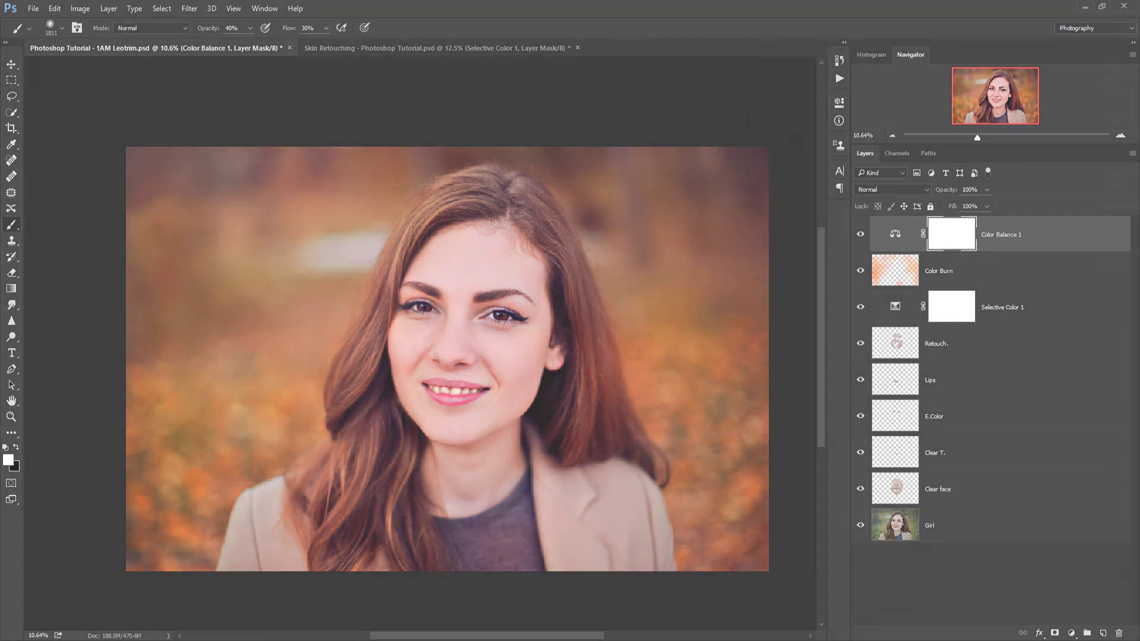